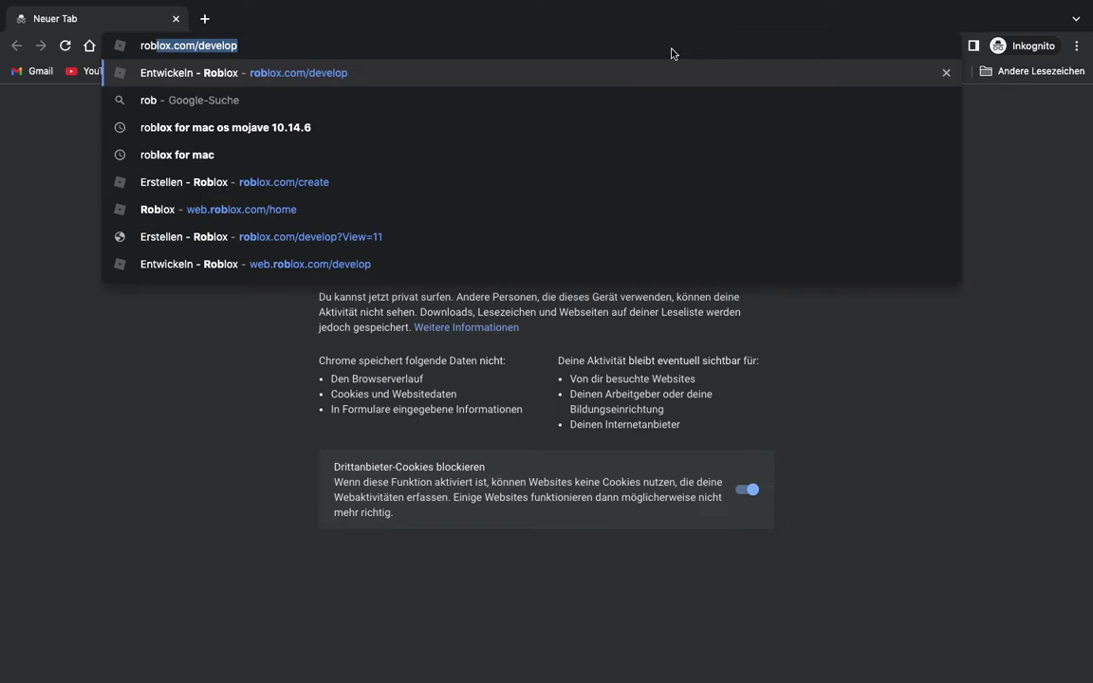
# Step: Go to roblox.com/create, accept all cookies and download the Roblox Studio installer
pyautogui.click(242, 183)
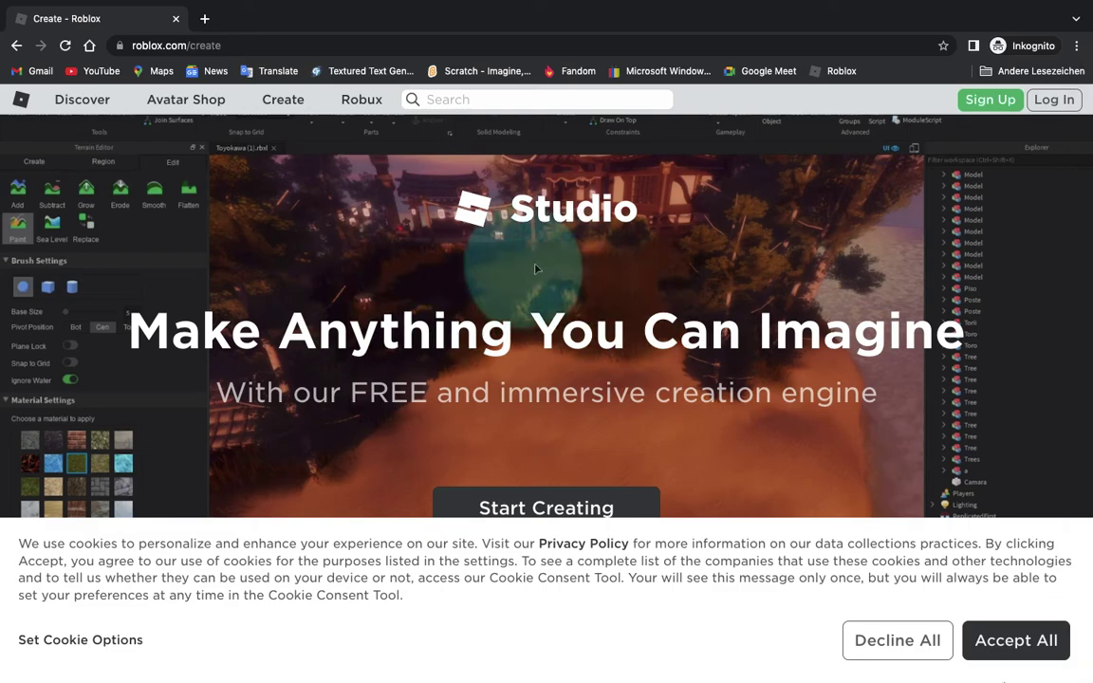
pyautogui.click(990, 642)
pyautogui.click(600, 513)
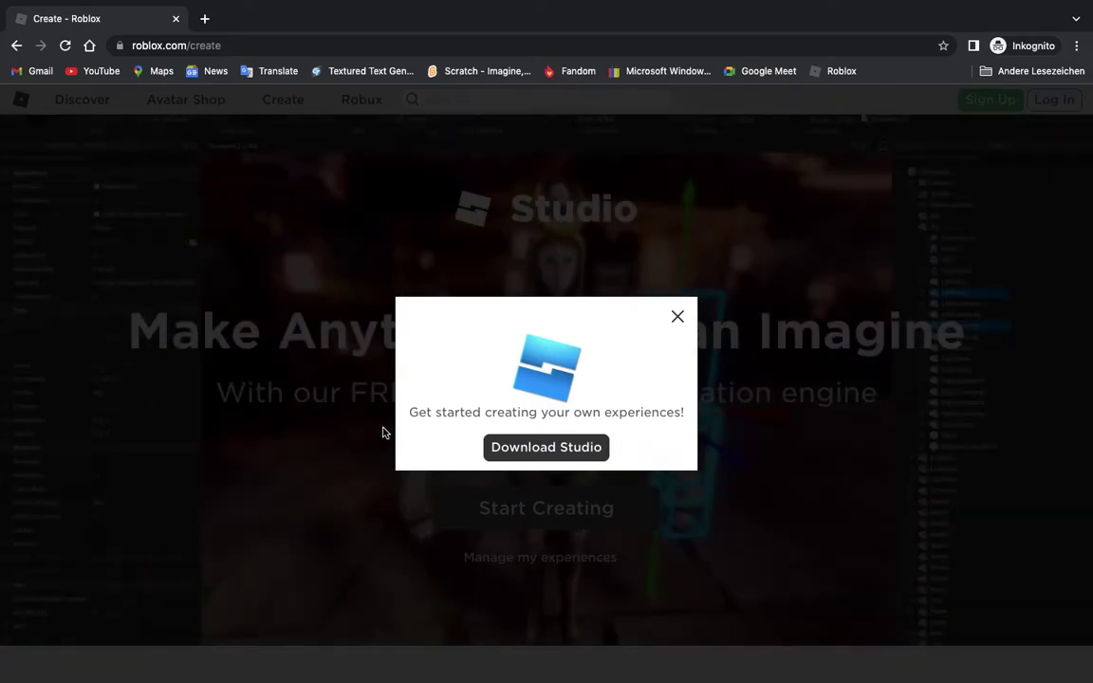
pyautogui.click(533, 454)
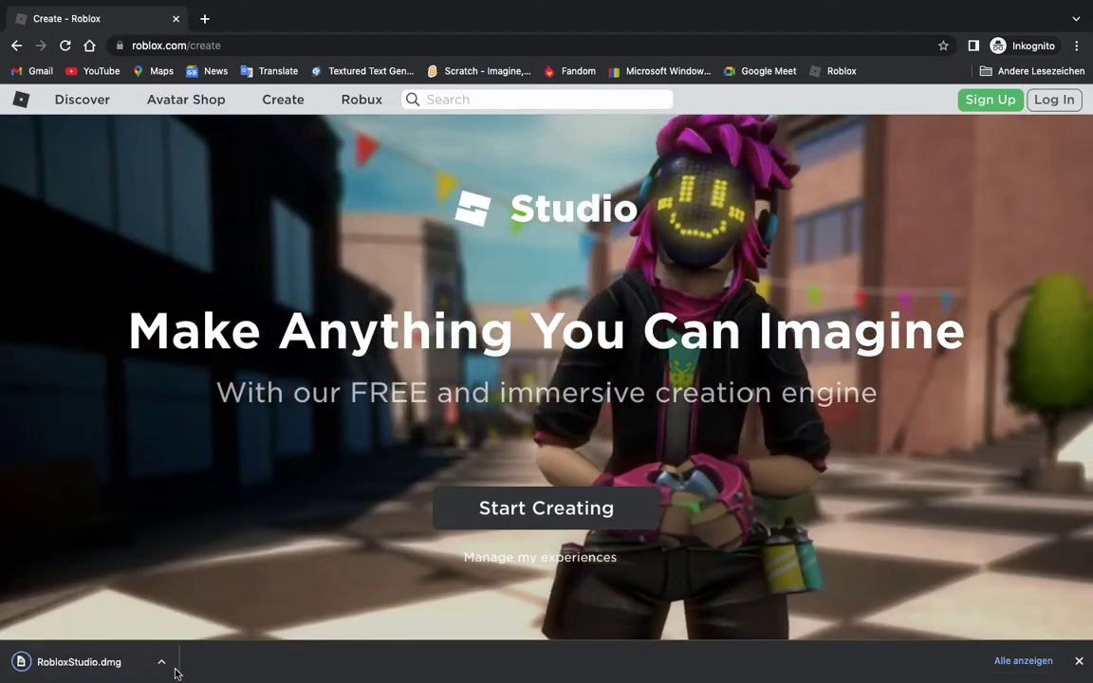
# Step: Open the downloaded RobloxStudio.dmg image and expand its Finder window to full screen
pyautogui.click(161, 661)
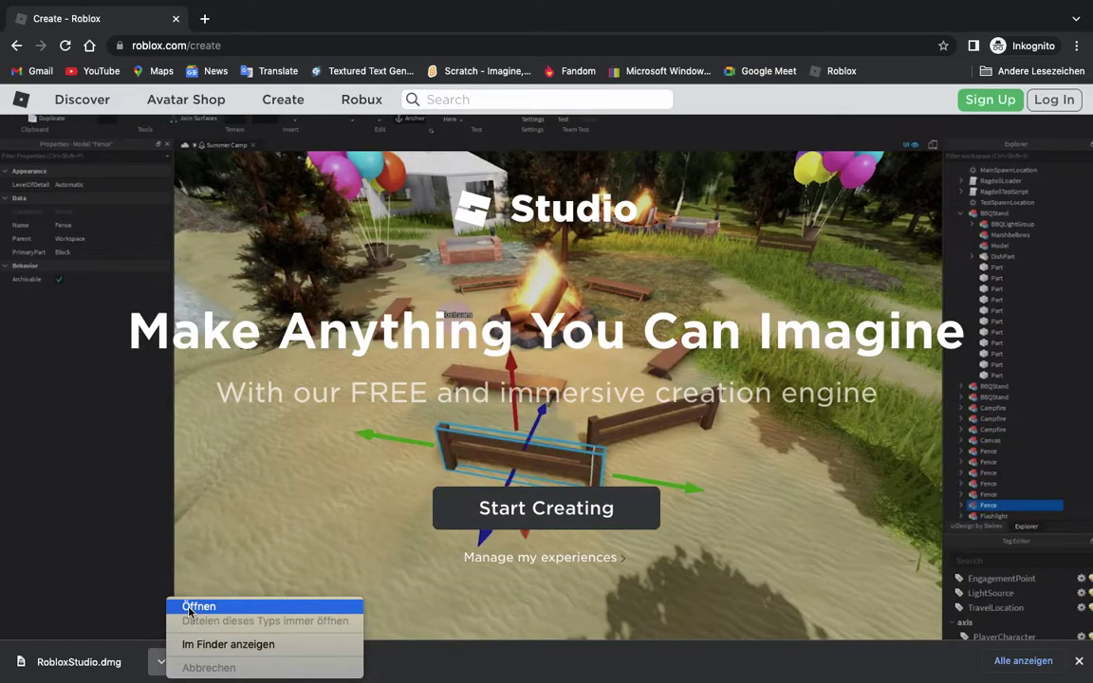
pyautogui.click(201, 609)
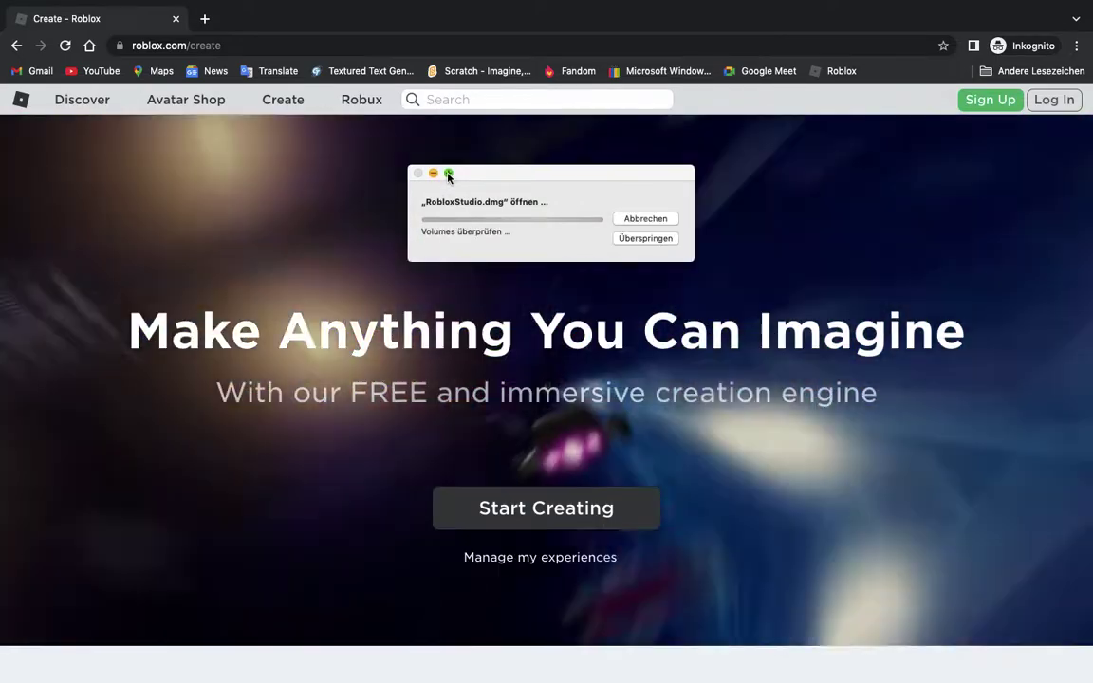
pyautogui.moveTo(449, 181); pyautogui.dragTo(452, 102)
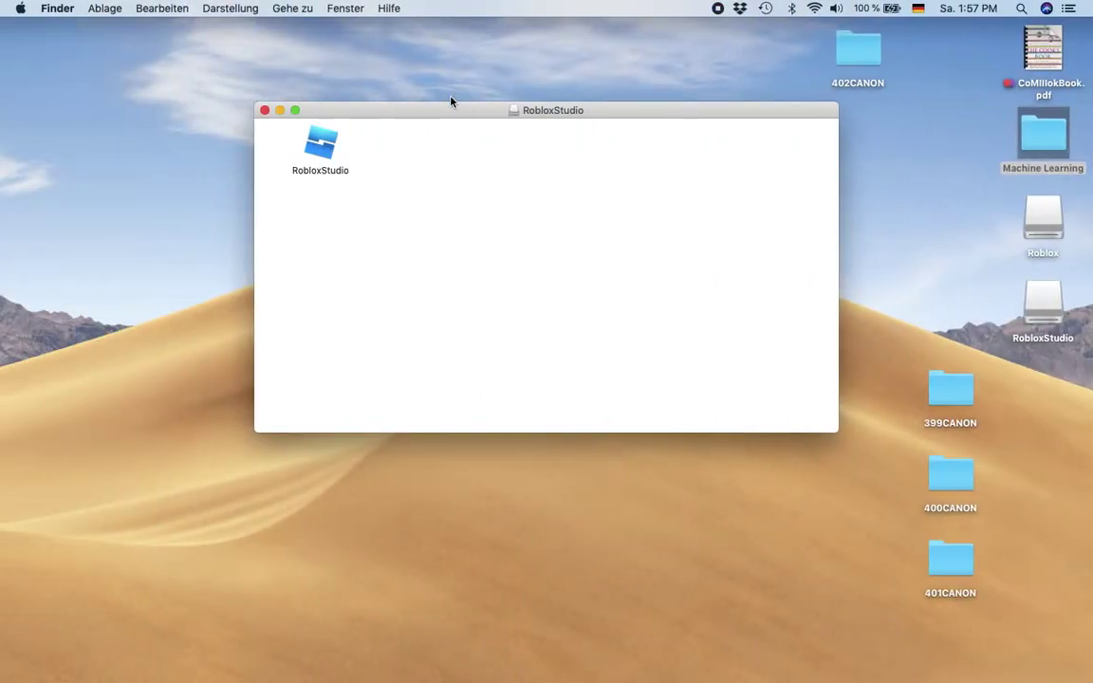
pyautogui.click(295, 111)
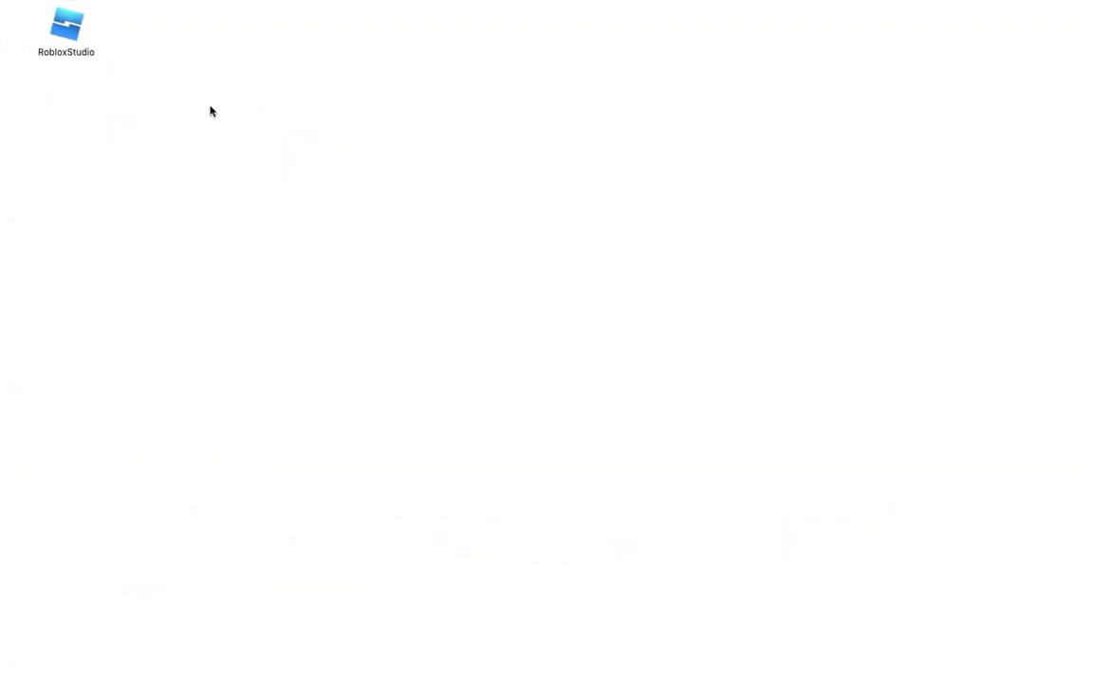
# Step: Open the RobloxStudio app from the disk image and allow the internet-downloaded app to run
pyautogui.rightClick(68, 34)
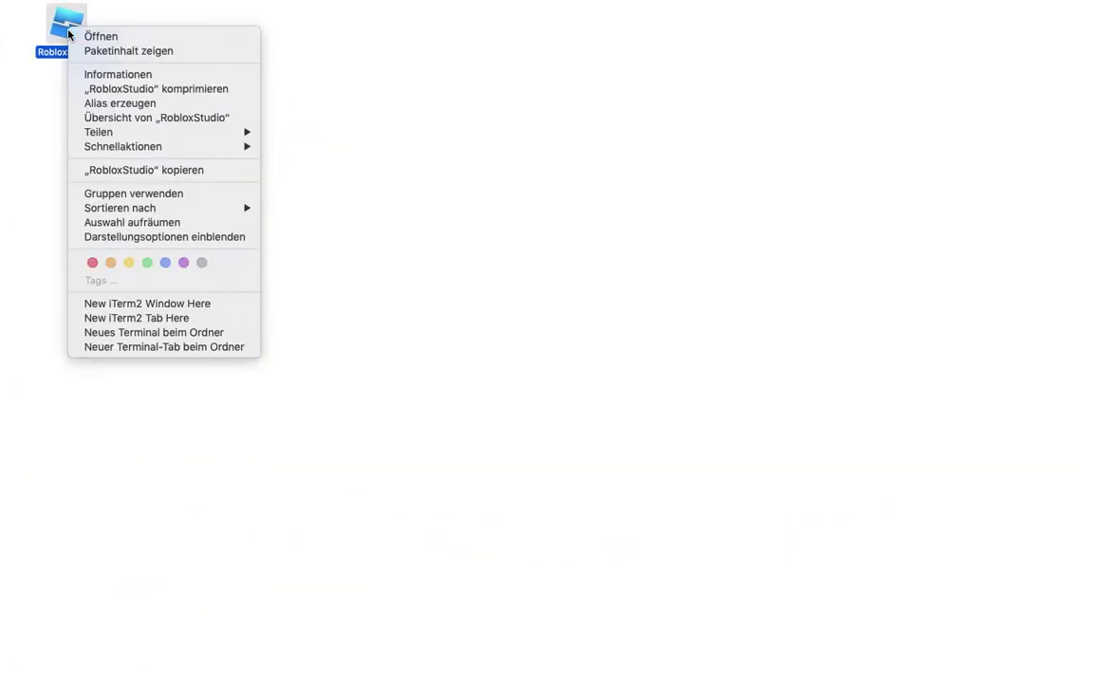
pyautogui.click(84, 38)
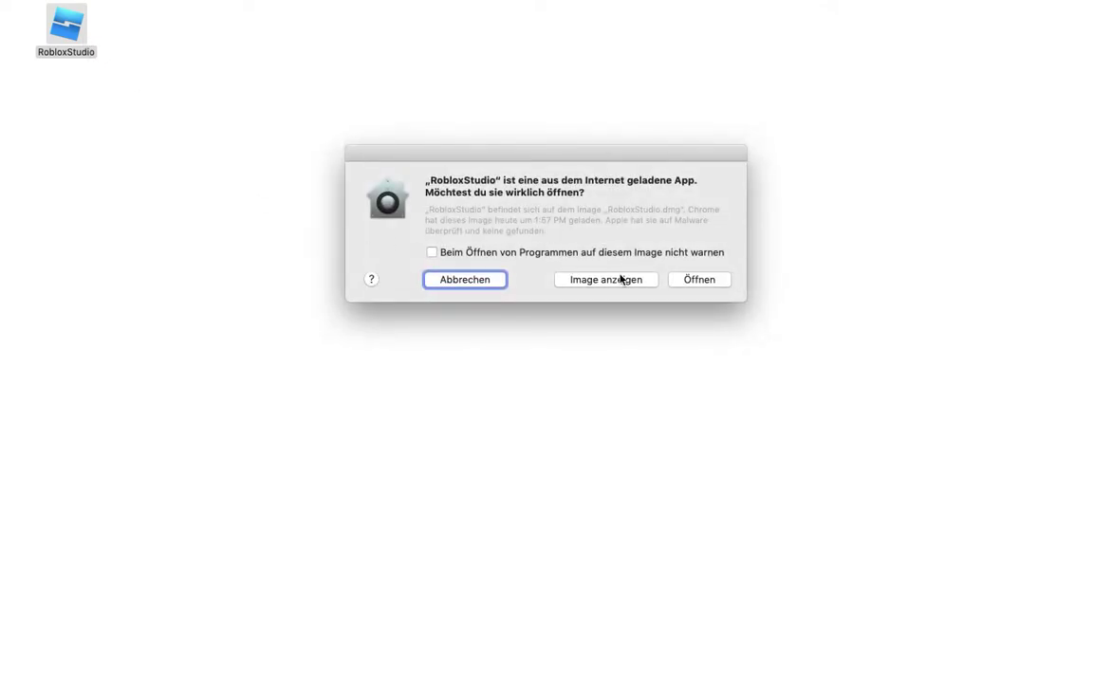
pyautogui.click(692, 281)
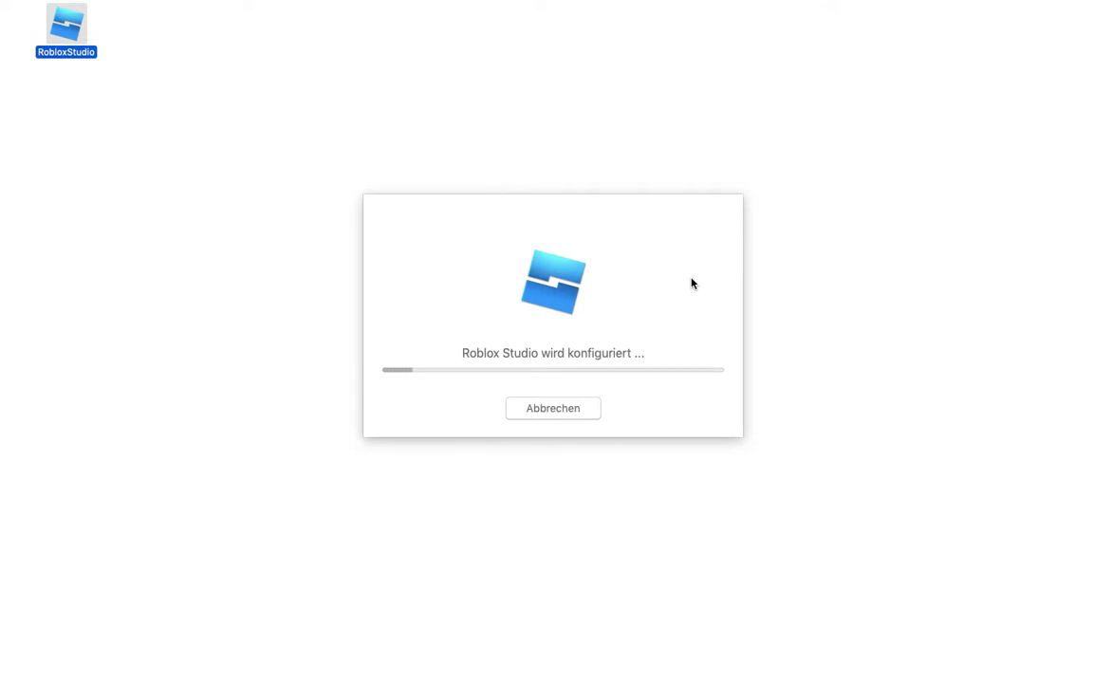
# Step: Switch to Google Chrome, take its window out of full screen and minimize it to clear the desktop
pyautogui.hotkey('ctrl', 'Left')
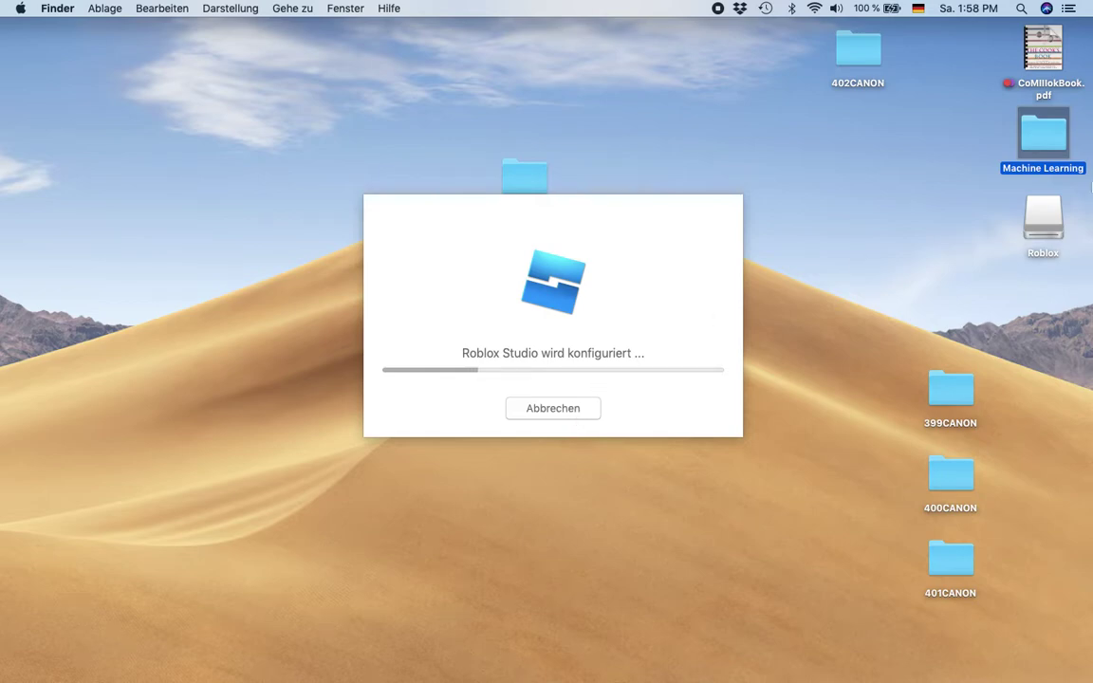
pyautogui.moveTo(1068, 181)
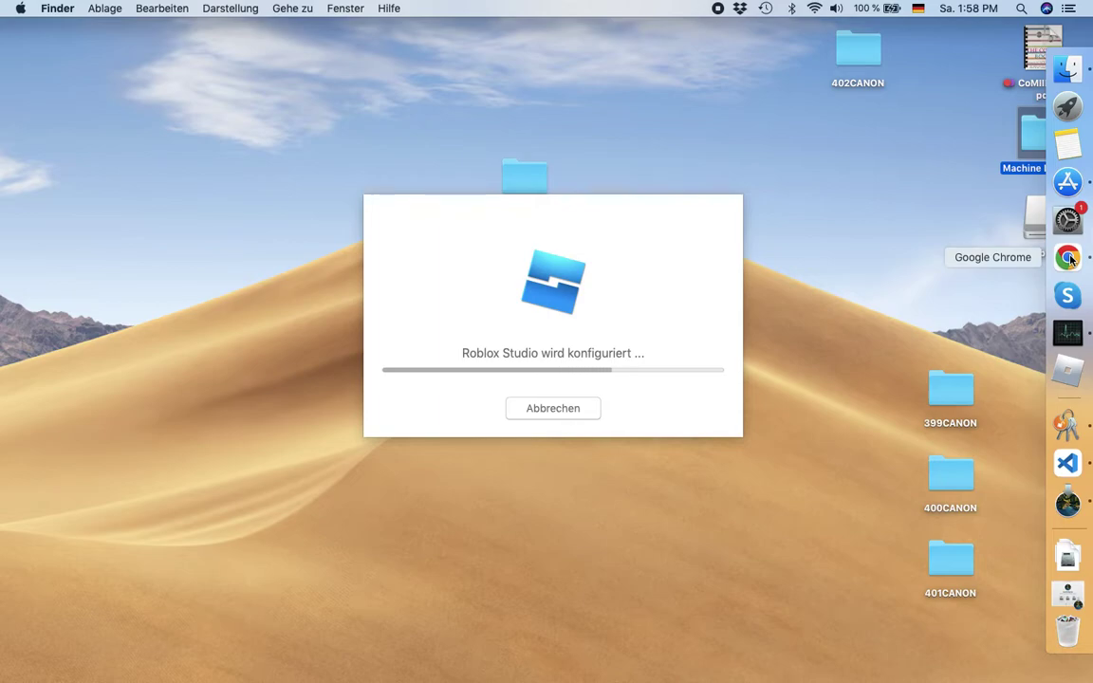
pyautogui.click(1067, 257)
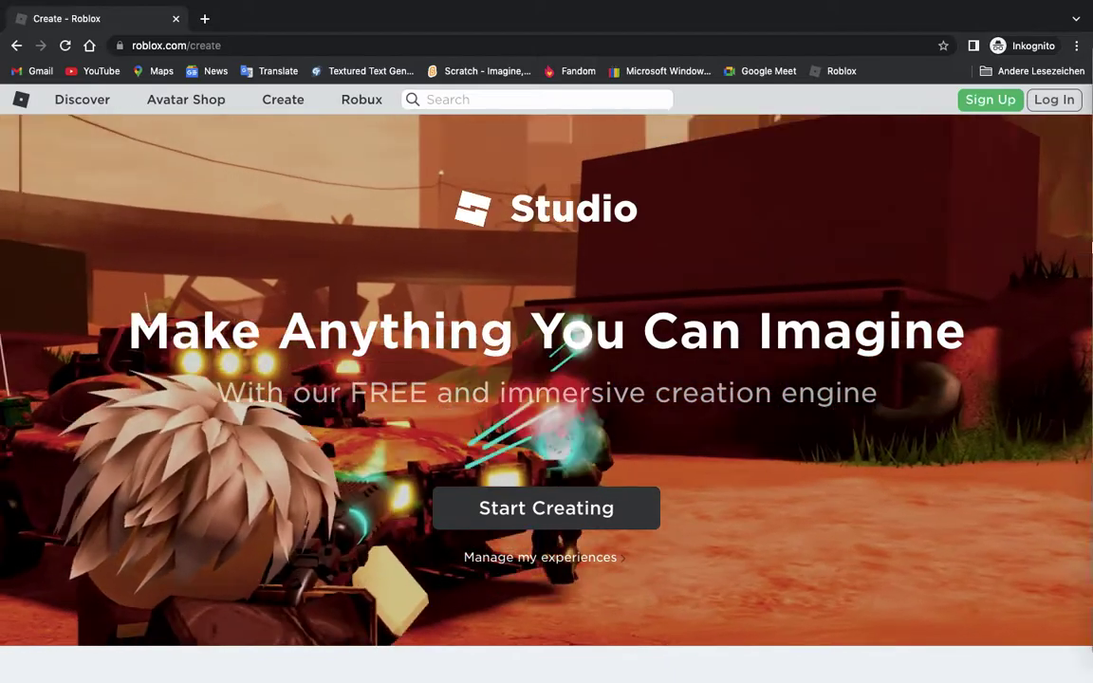
pyautogui.moveTo(1068, 220)
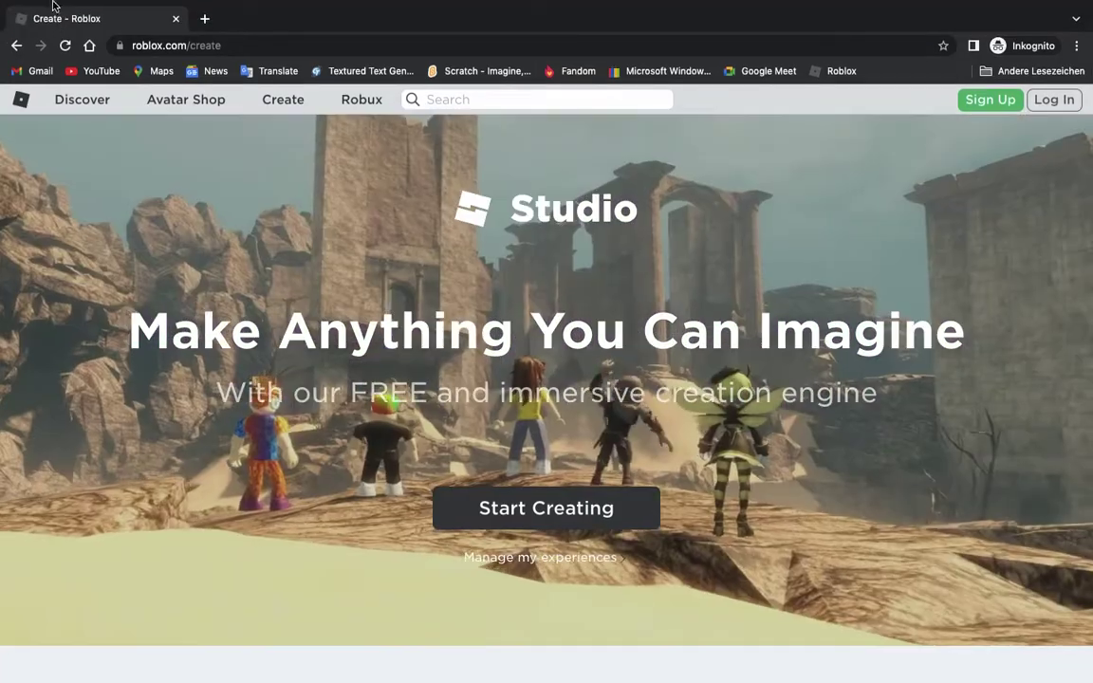
pyautogui.moveTo(46, 8)
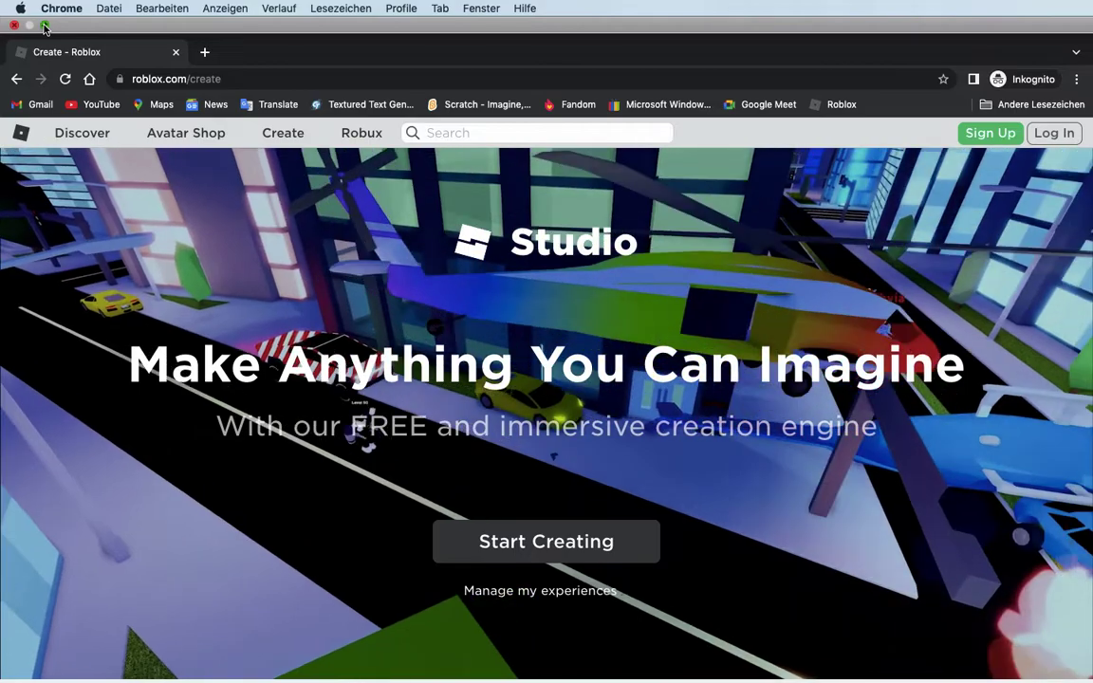
pyautogui.click(44, 27)
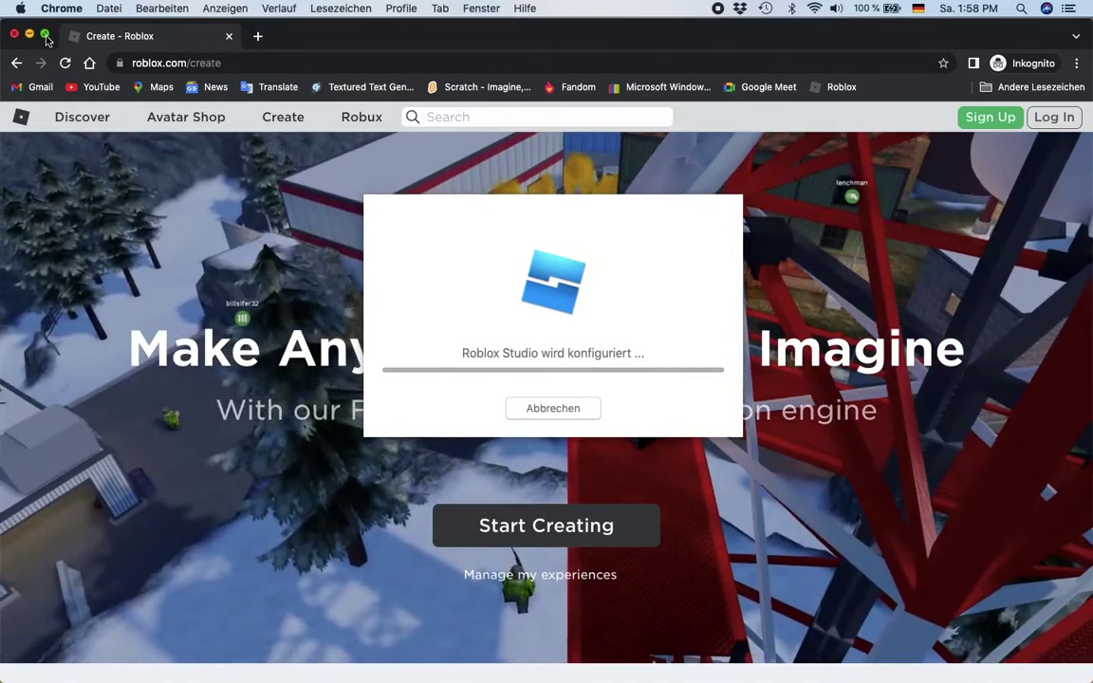
pyautogui.click(46, 34)
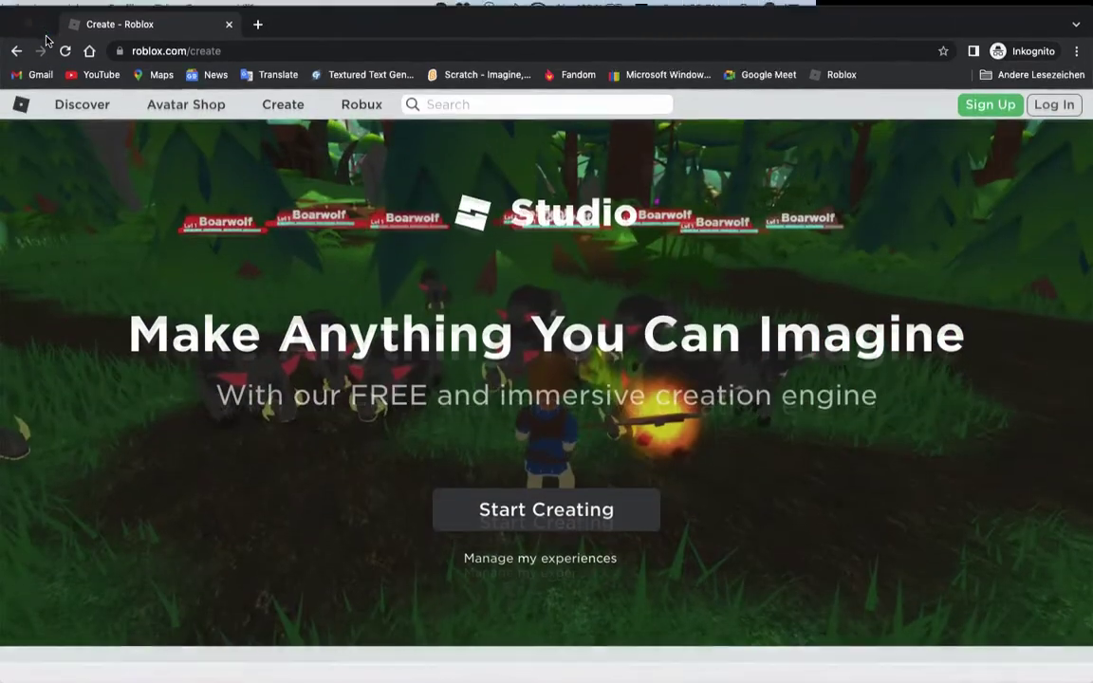
pyautogui.moveTo(44, 5)
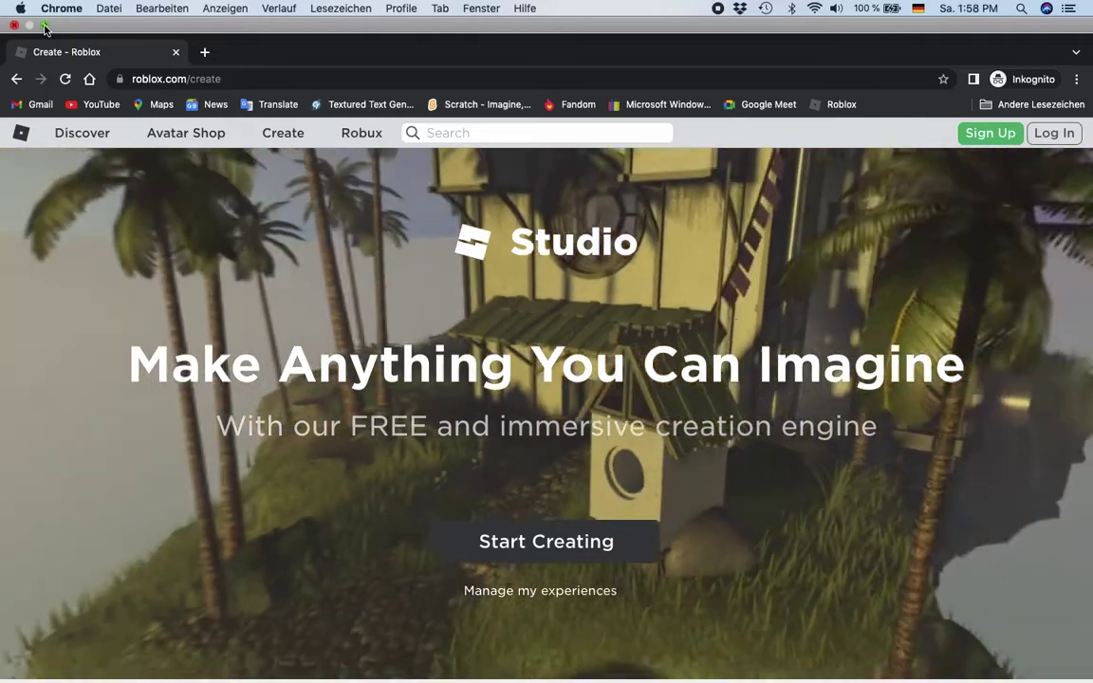
pyautogui.click(43, 25)
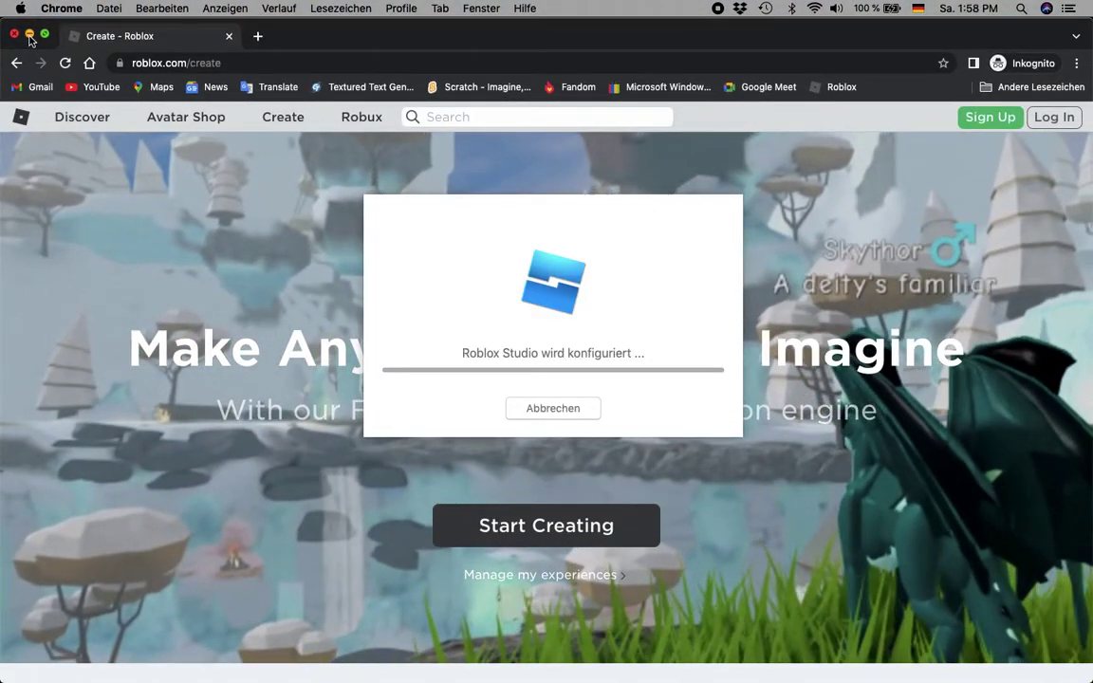
pyautogui.click(29, 35)
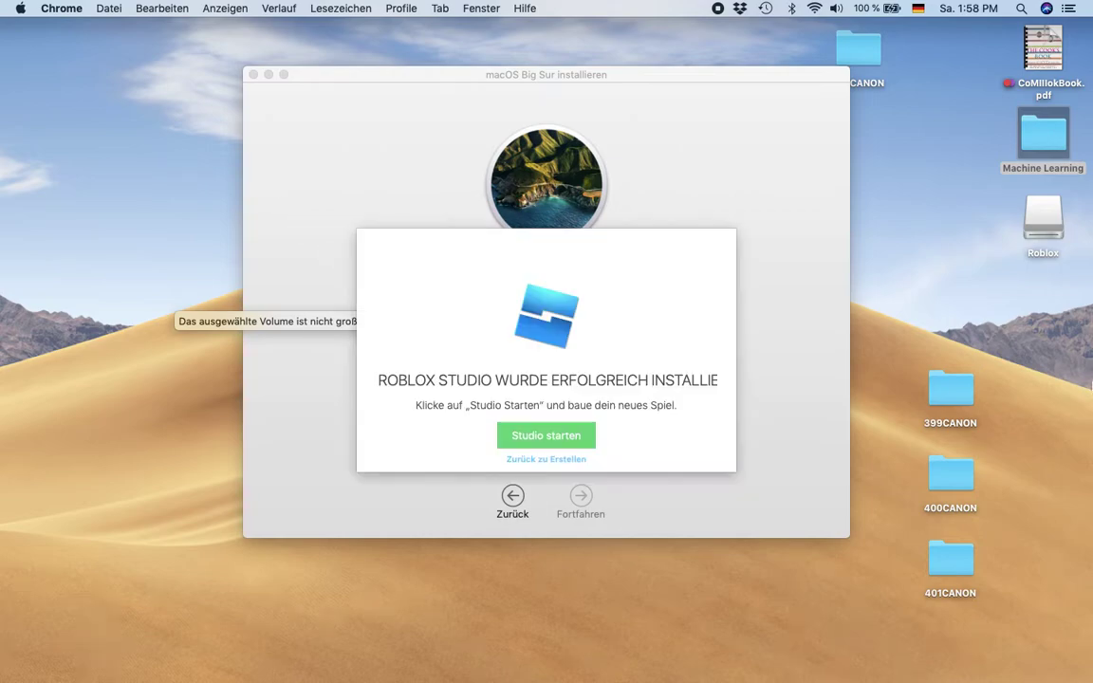
# Step: Start Roblox Studio from the installer window and check the options available for the signed-in account
pyautogui.click(546, 436)
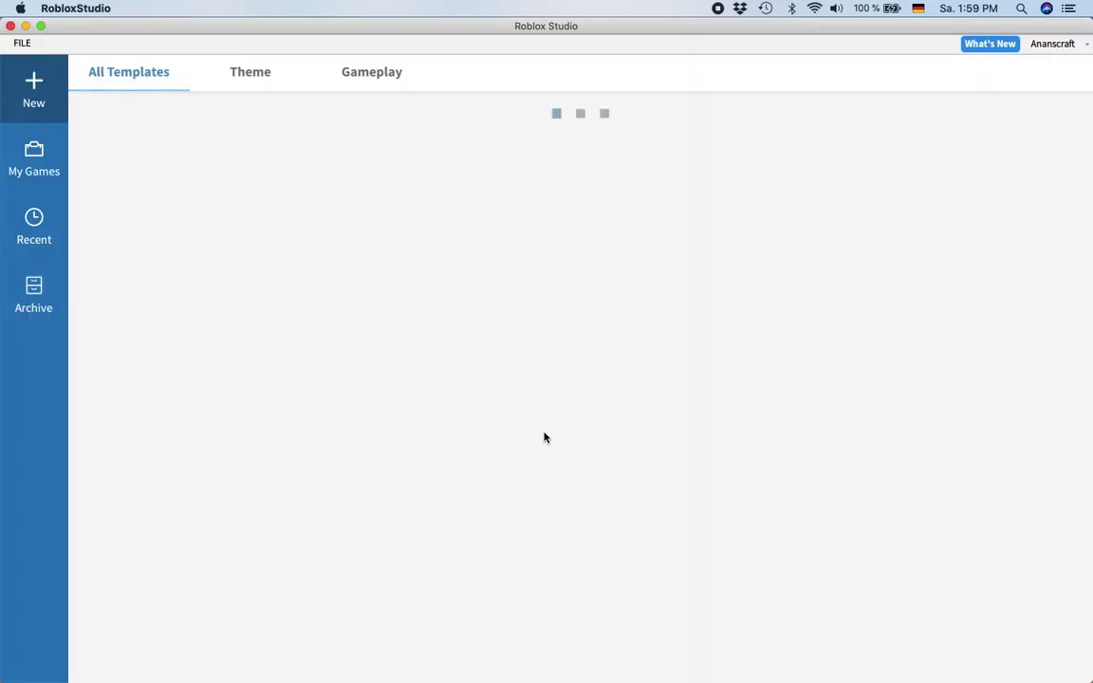
pyautogui.click(1067, 45)
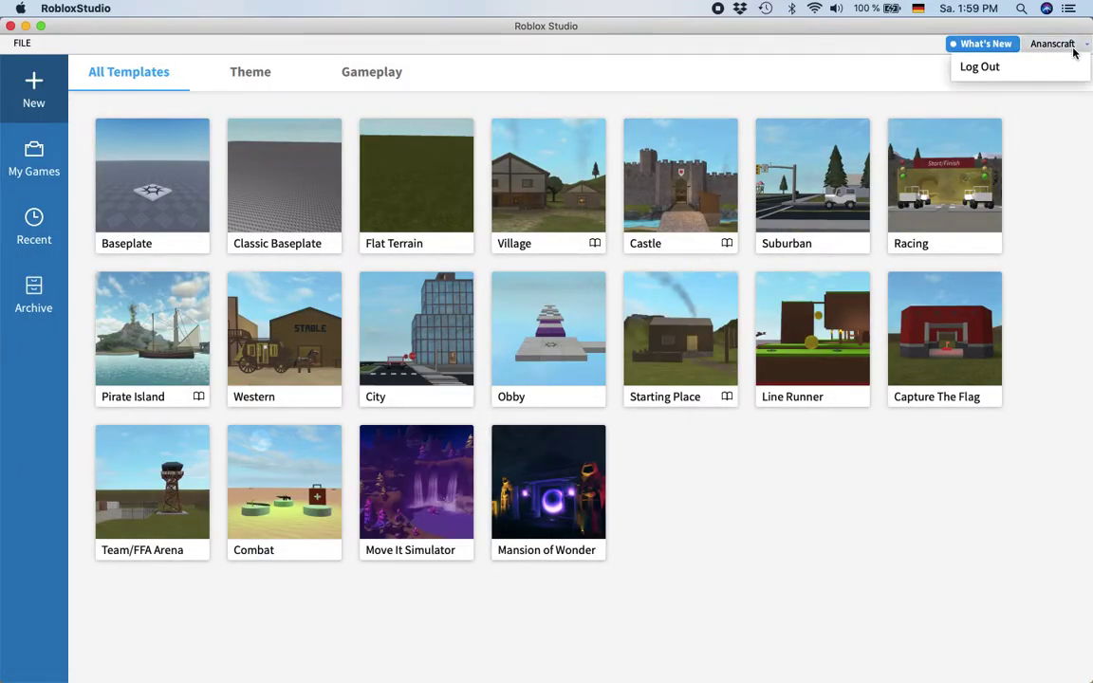
pyautogui.click(1058, 238)
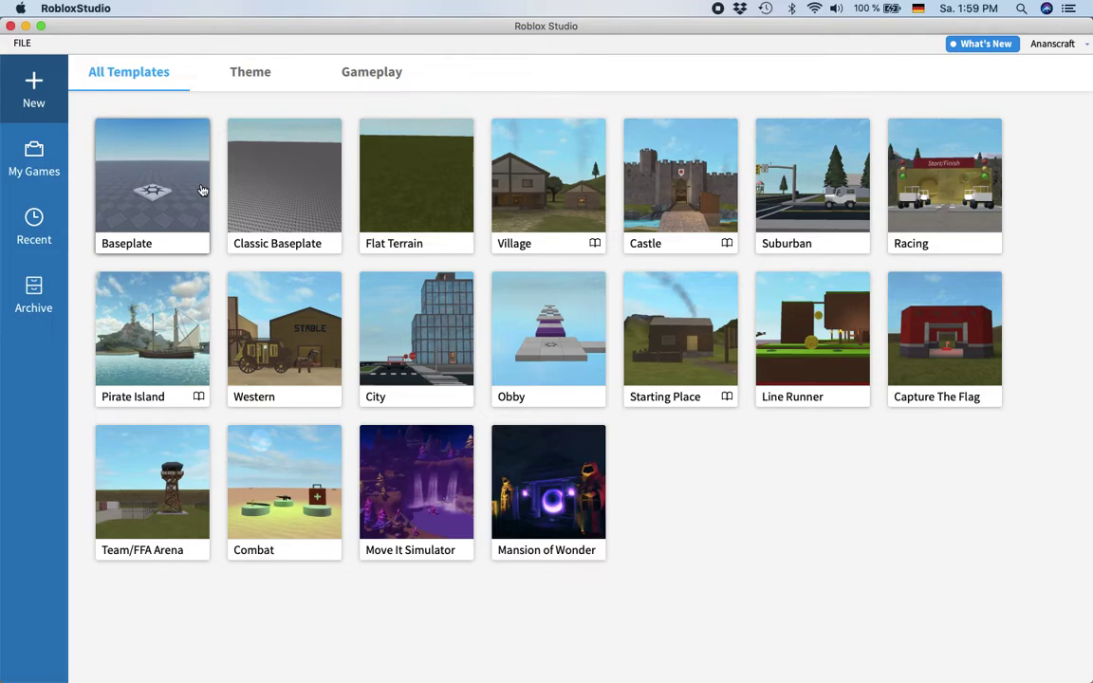
# Step: Look through the Theme and Gameplay templates and create a new place from the Baseplate template
pyautogui.click(252, 80)
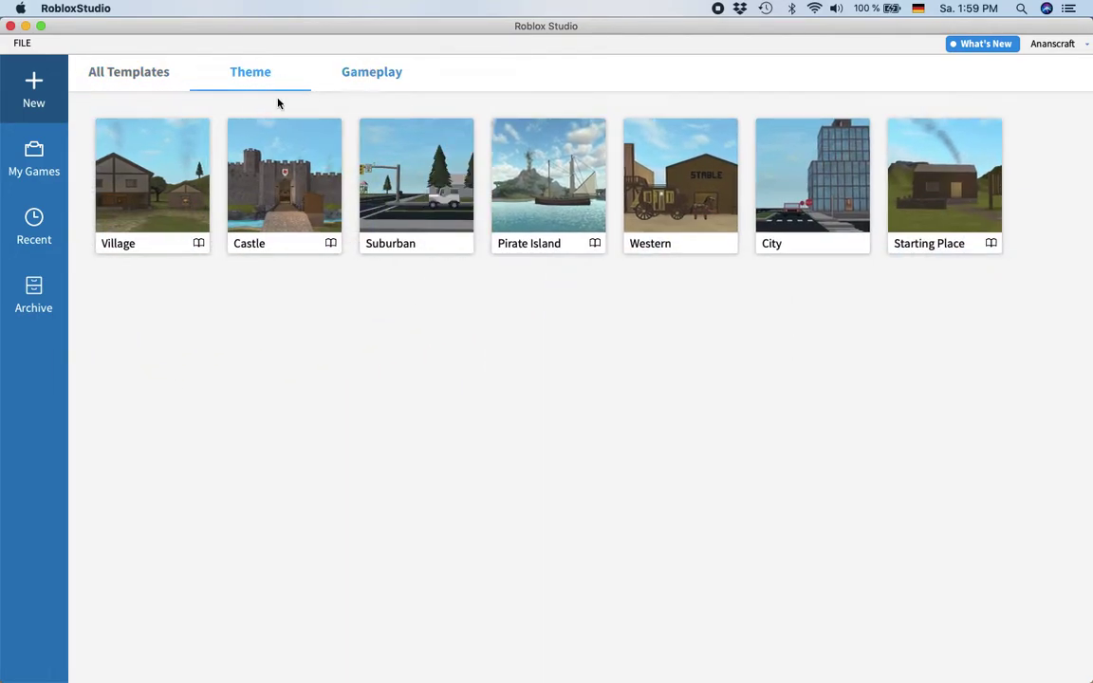
pyautogui.click(391, 85)
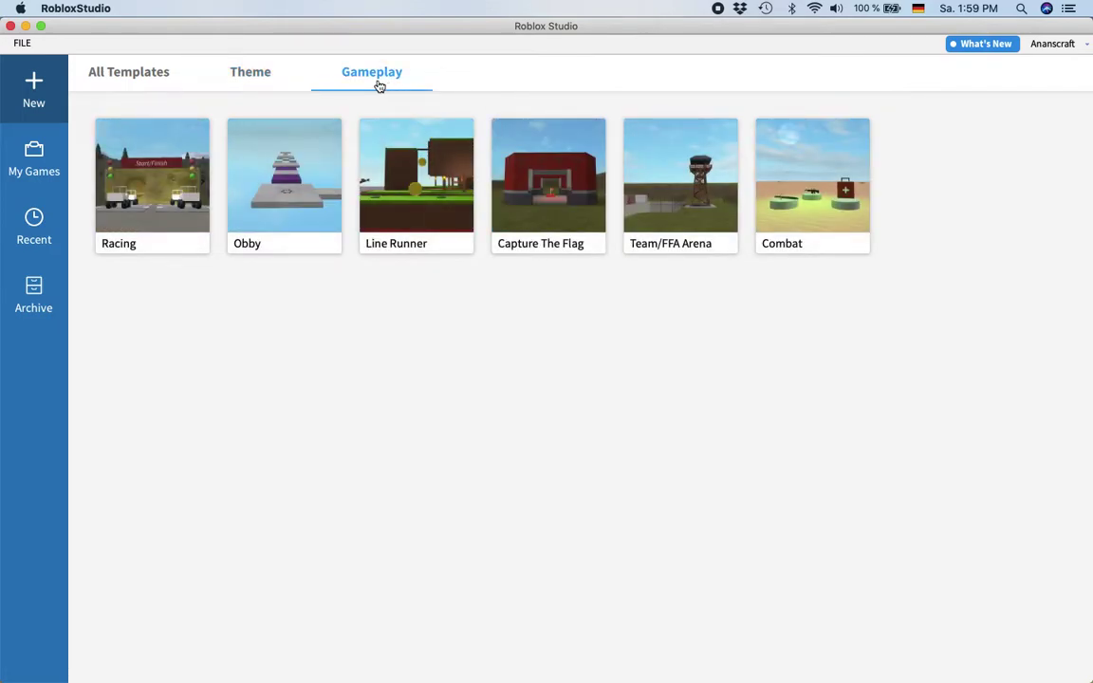
pyautogui.click(151, 83)
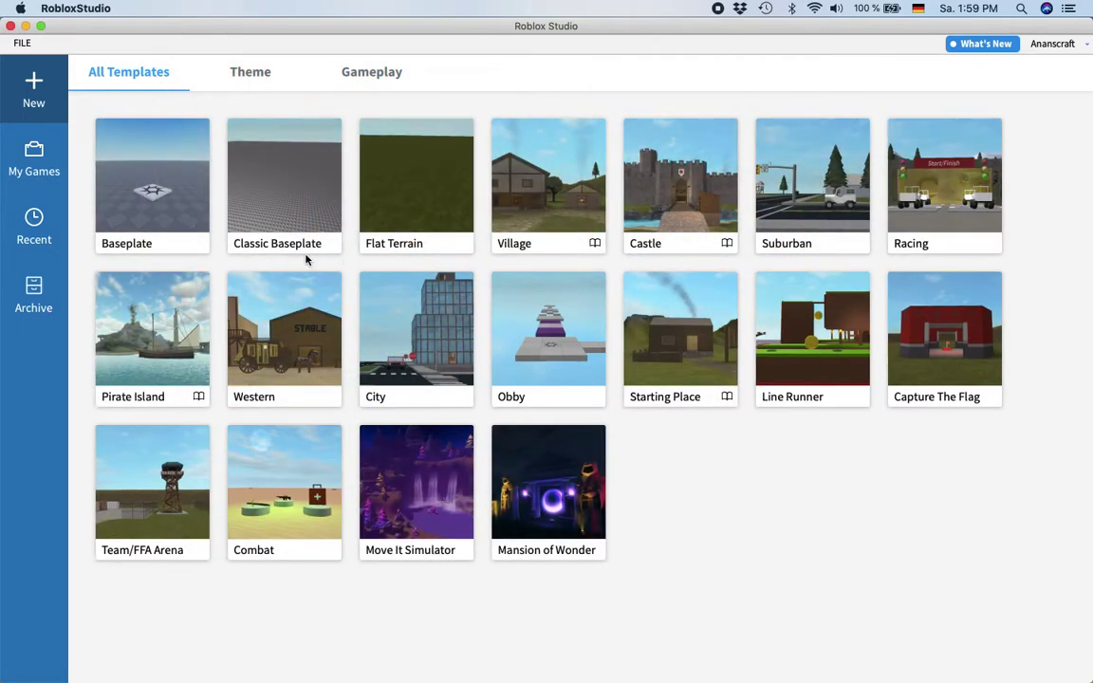
pyautogui.click(174, 216)
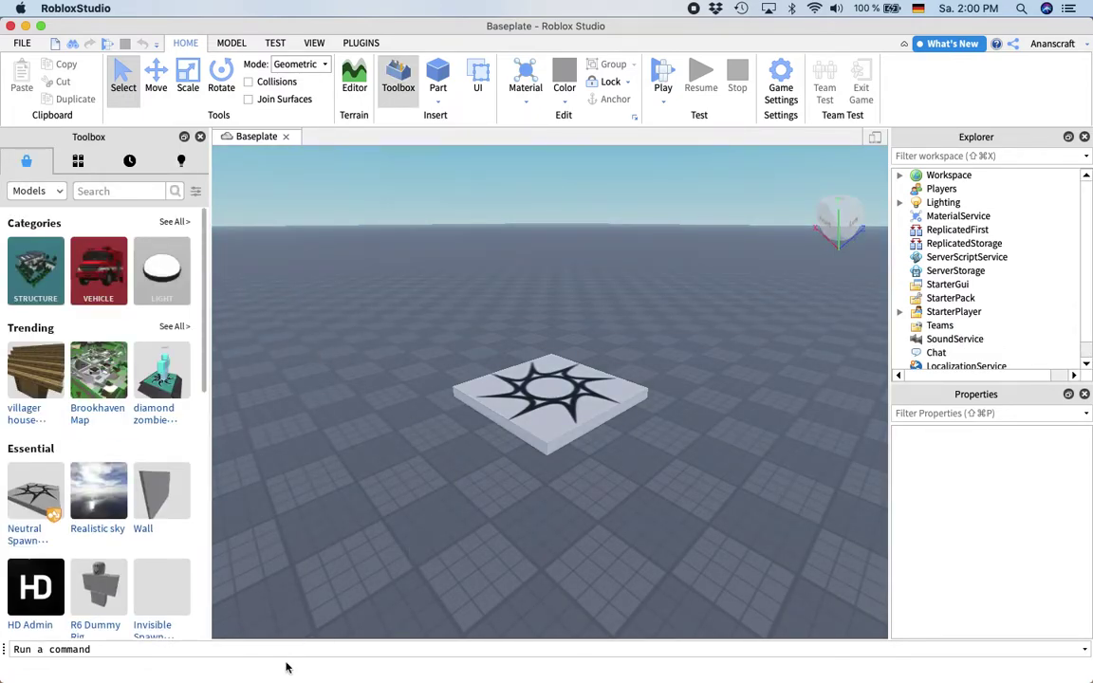
# Step: Examine the baseplate scene around the spawn location and browse the models offered in the Toolbox
pyautogui.scroll(-5, 349, 562)
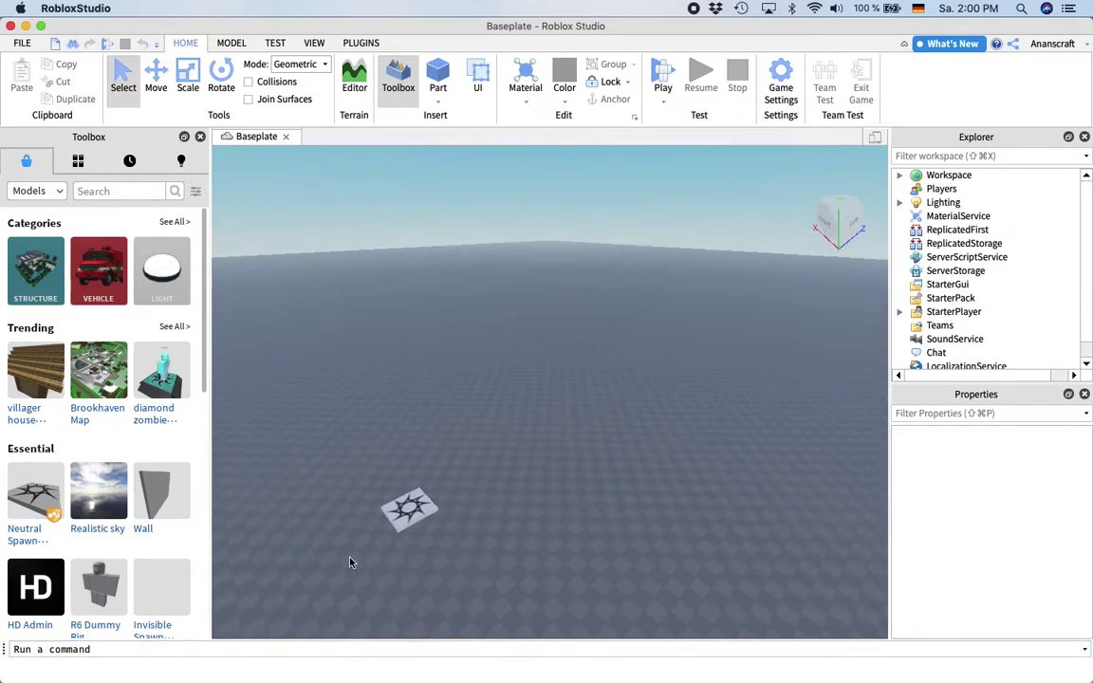
pyautogui.scroll(6, 350, 562)
pyautogui.scroll(-4, 349, 562)
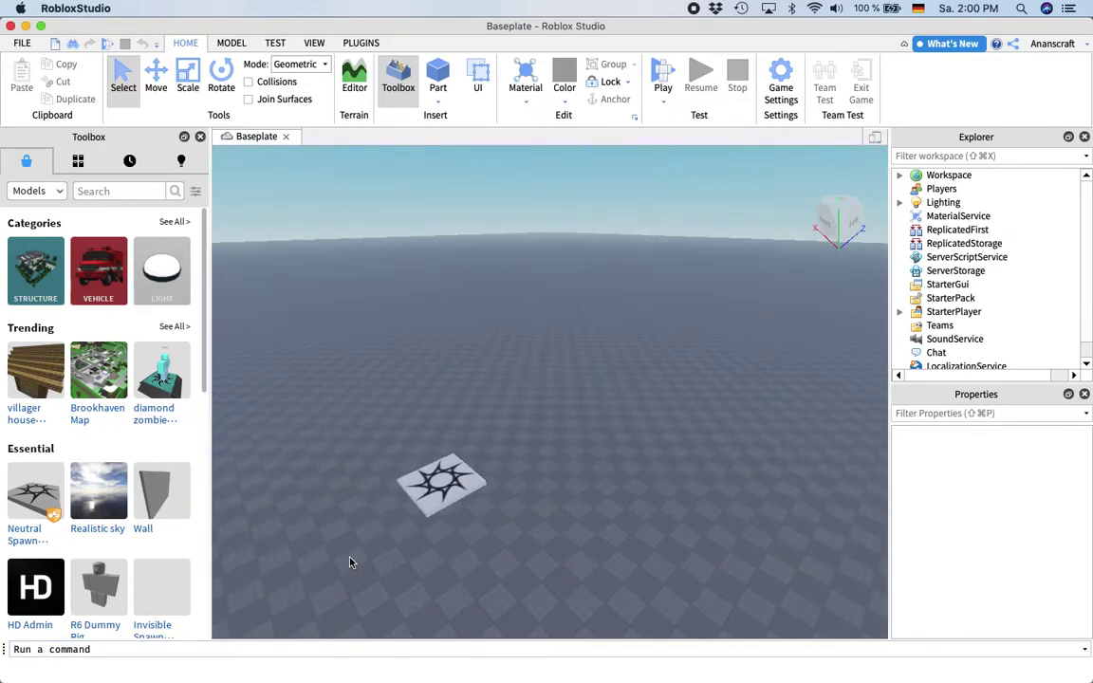
pyautogui.scroll(4, 349, 563)
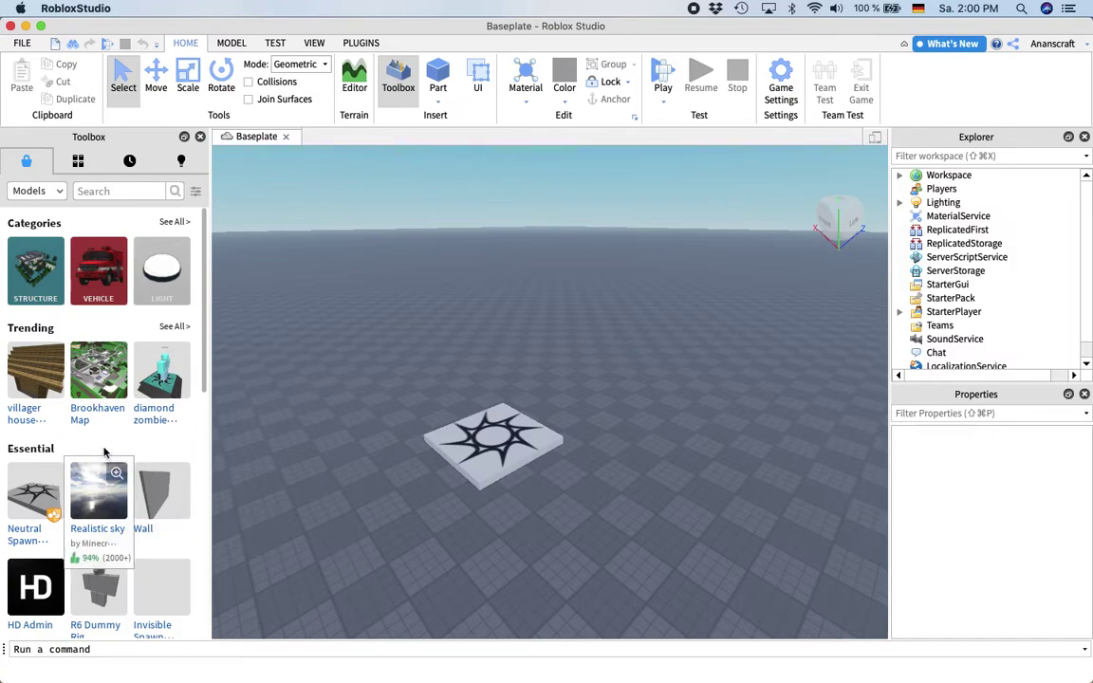
pyautogui.scroll(-15, 105, 452)
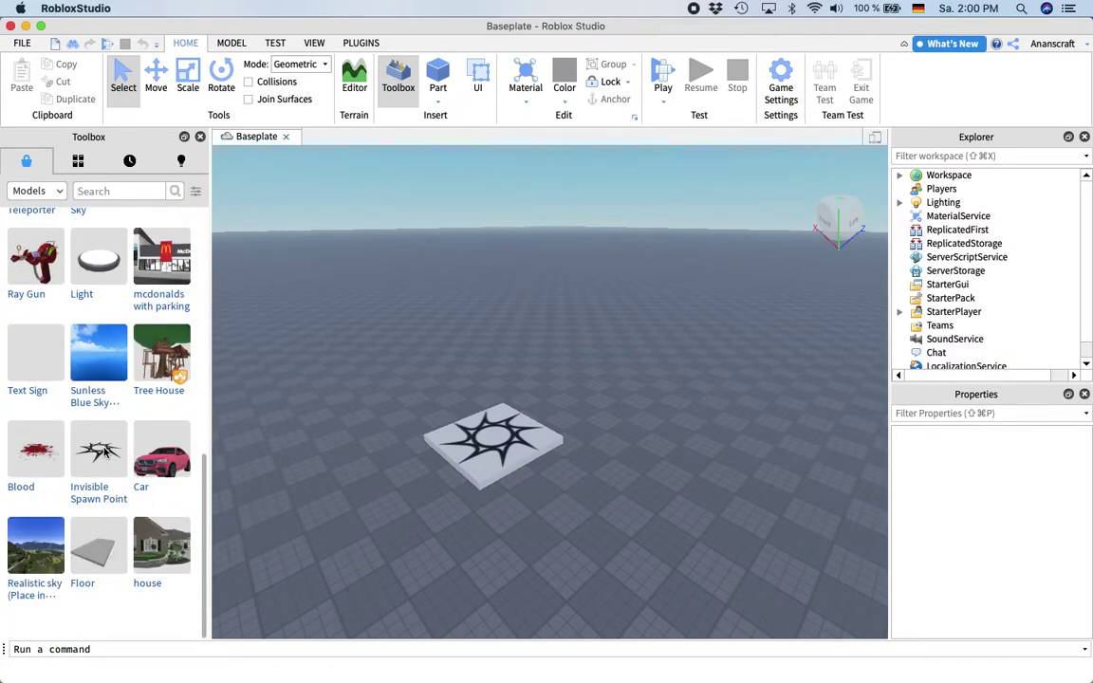
pyautogui.scroll(-10, 100, 458)
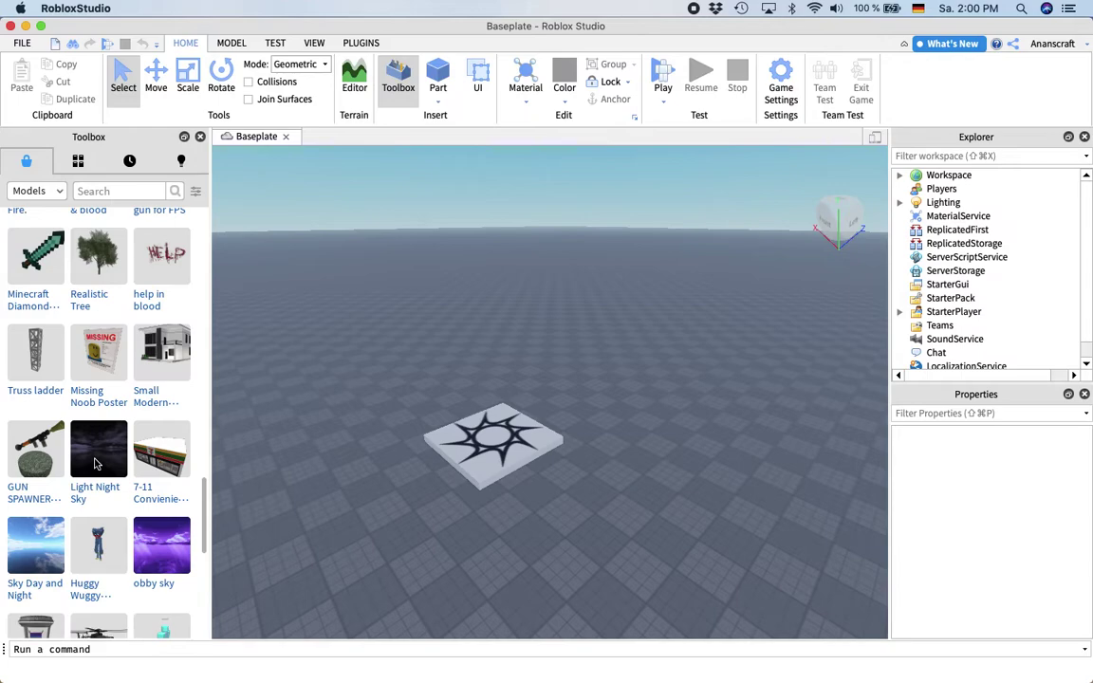
pyautogui.scroll(-10, 95, 463)
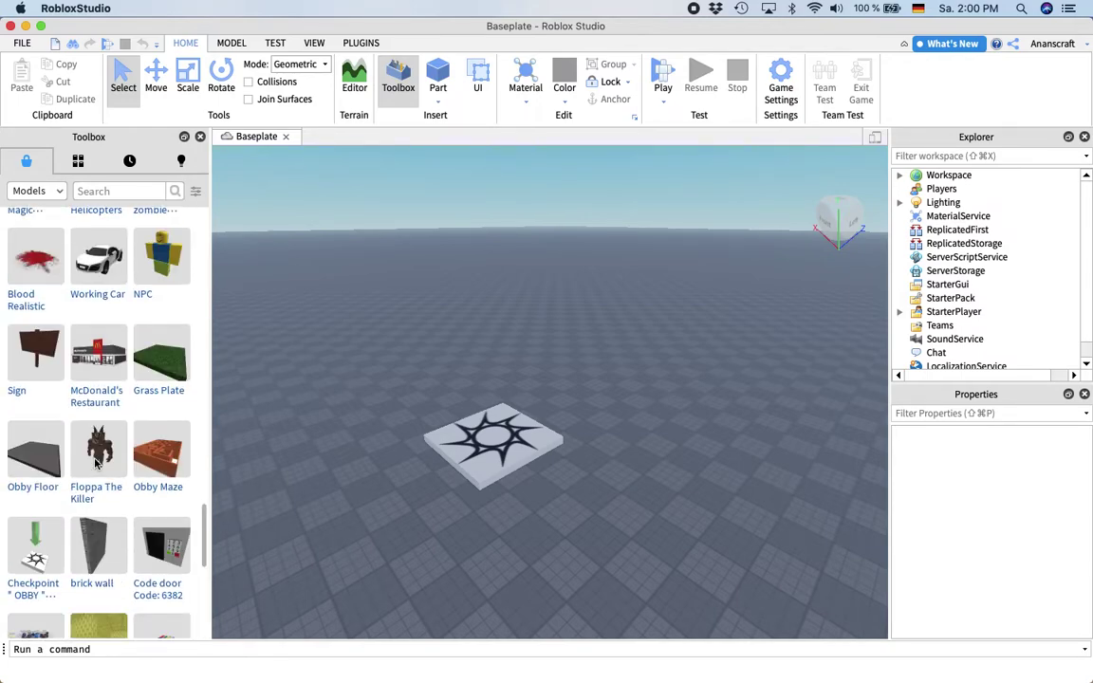
pyautogui.scroll(-5, 95, 463)
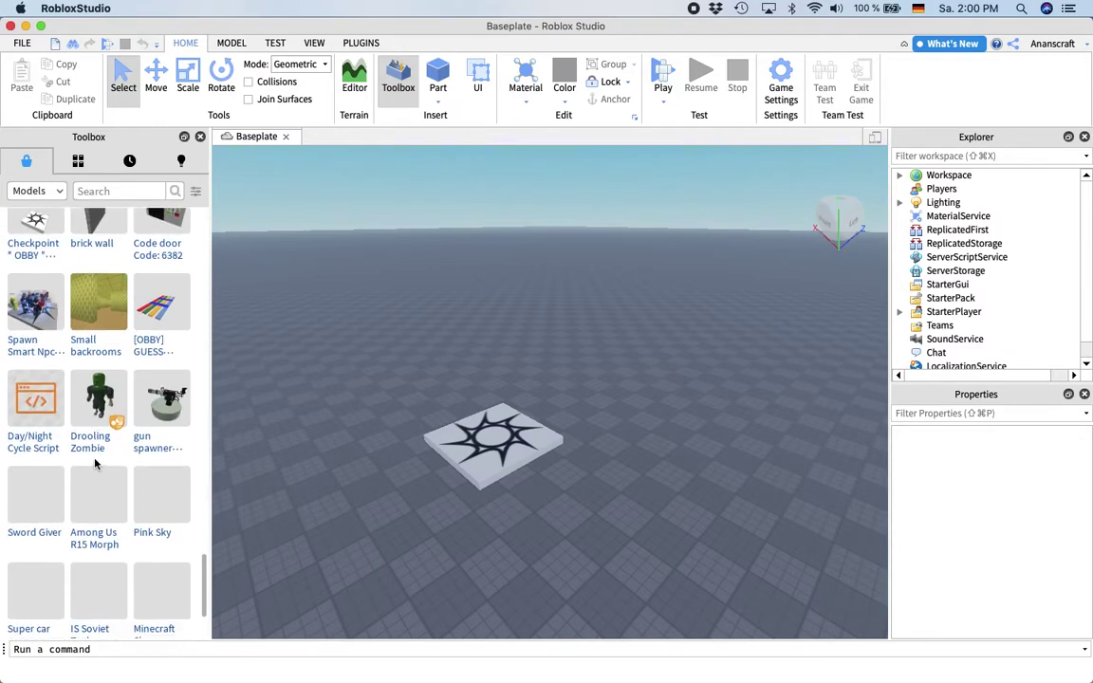
pyautogui.scroll(3, 95, 463)
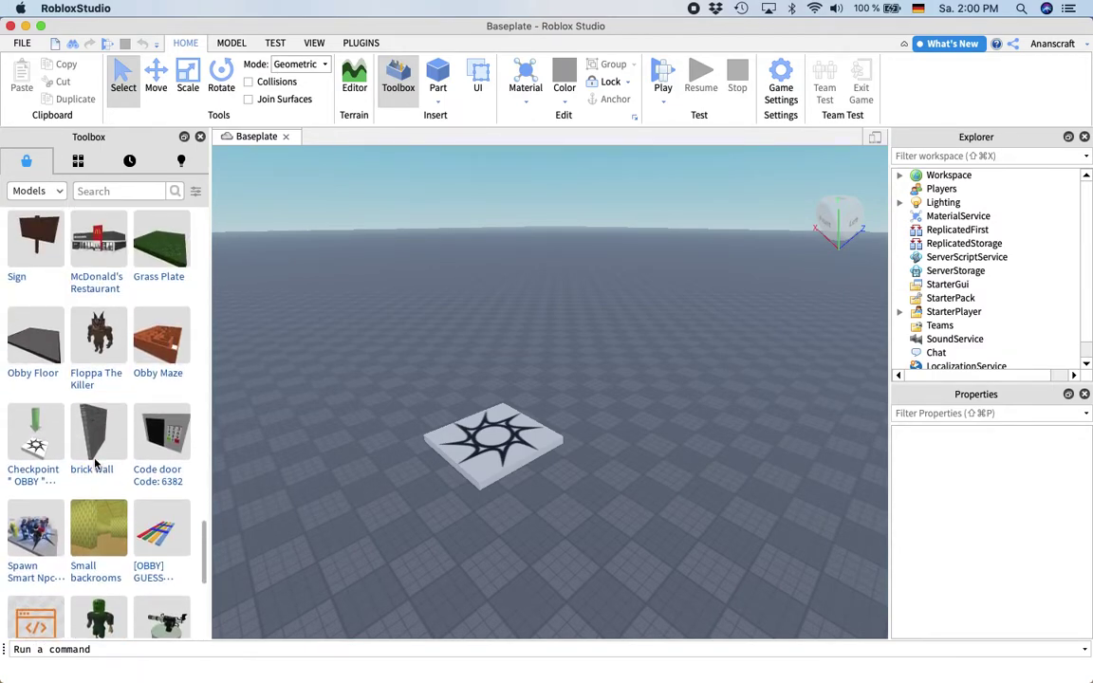
# Step: Browse the Toolbox models and insert the "house" model from the Structure category into the place
pyautogui.scroll(-5, 95, 463)
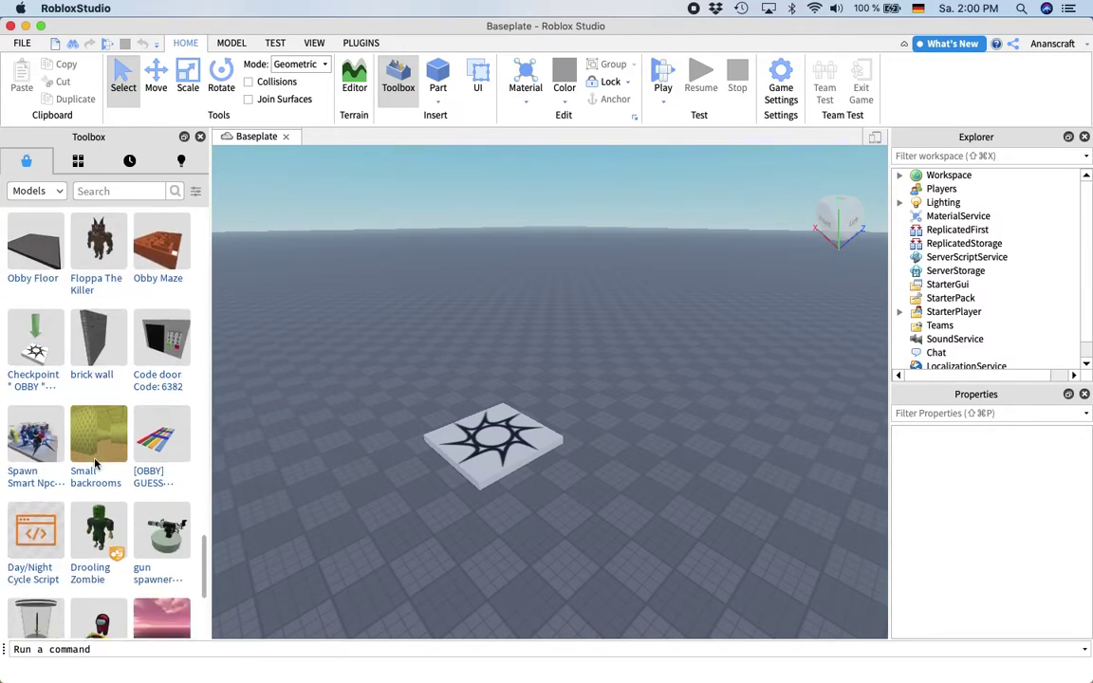
pyautogui.scroll(-5, 95, 462)
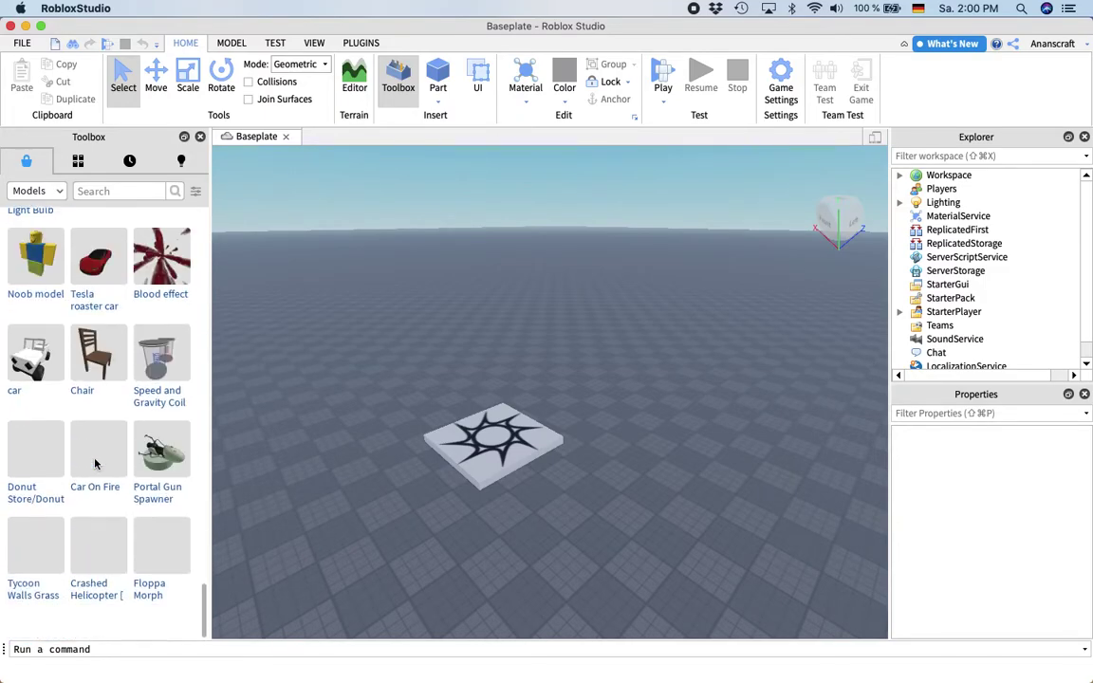
pyautogui.scroll(15, 94, 463)
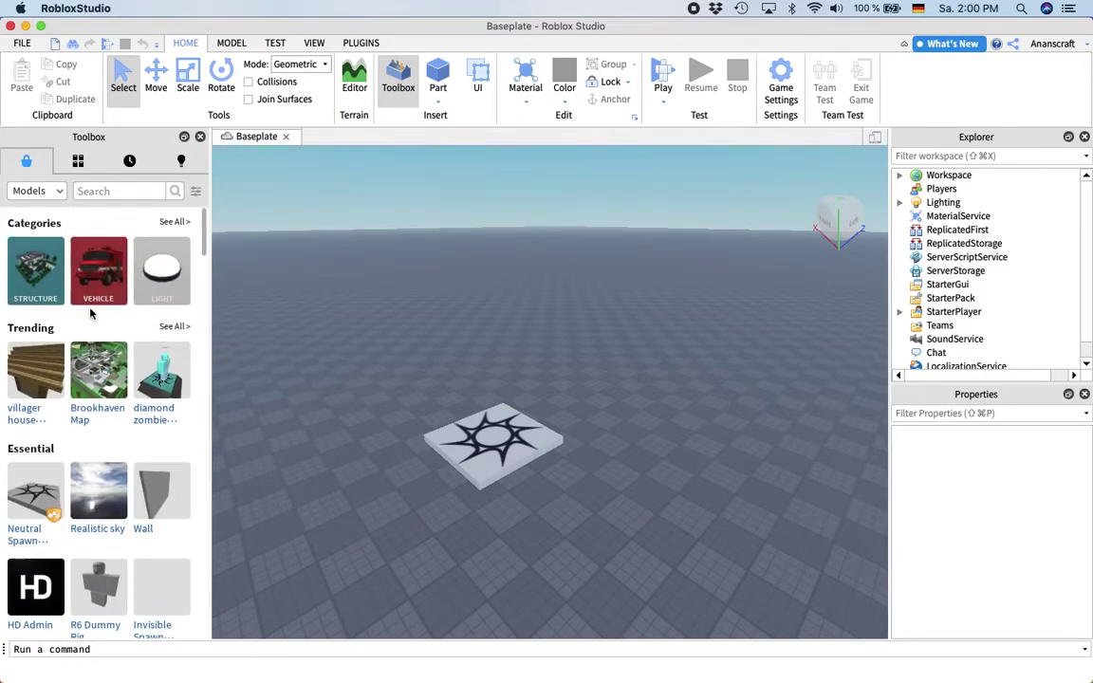
pyautogui.click(44, 281)
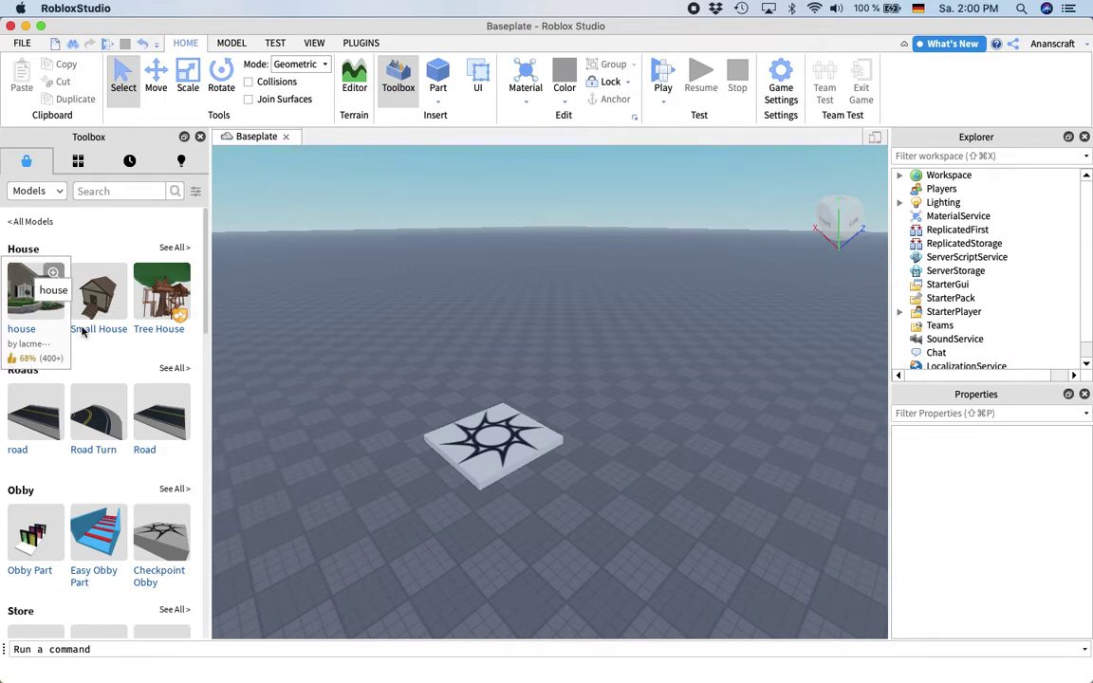
pyautogui.click(43, 321)
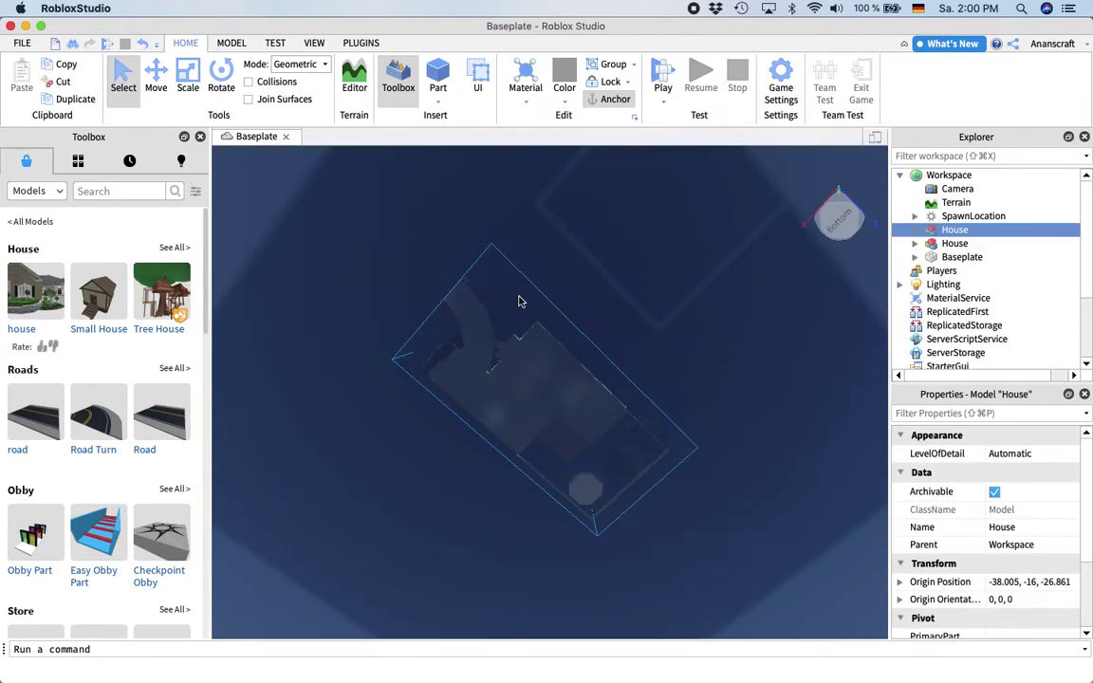
# Step: Inspect the two inserted houses from below and delete the House model listed first under Workspace
pyautogui.click(682, 329)
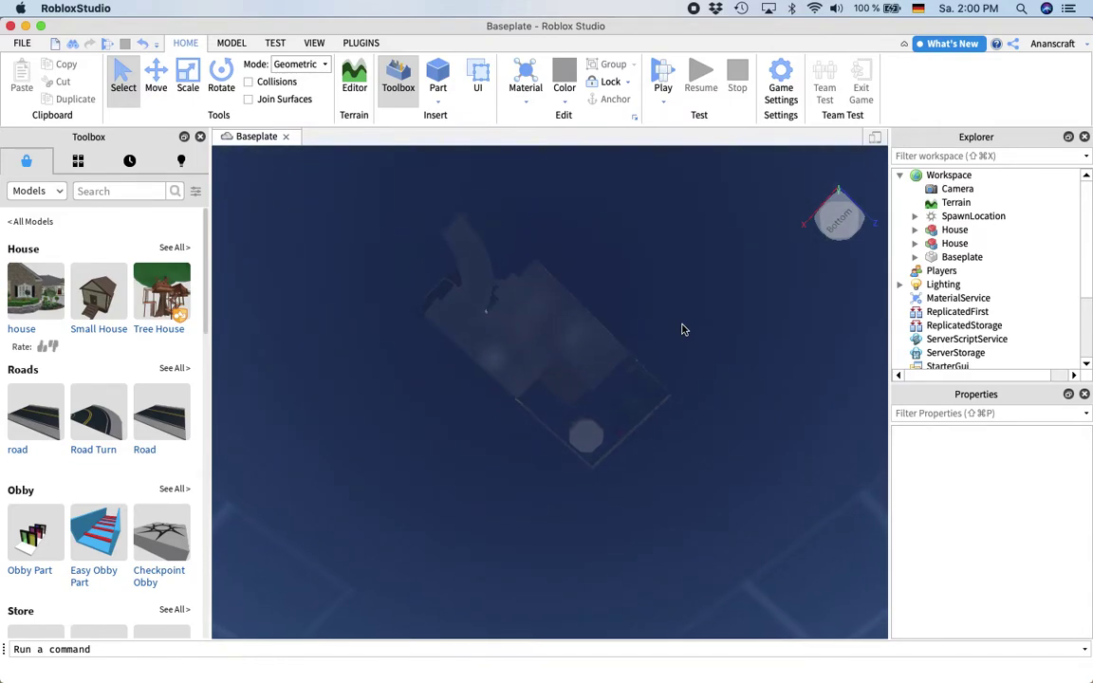
pyautogui.press('w')
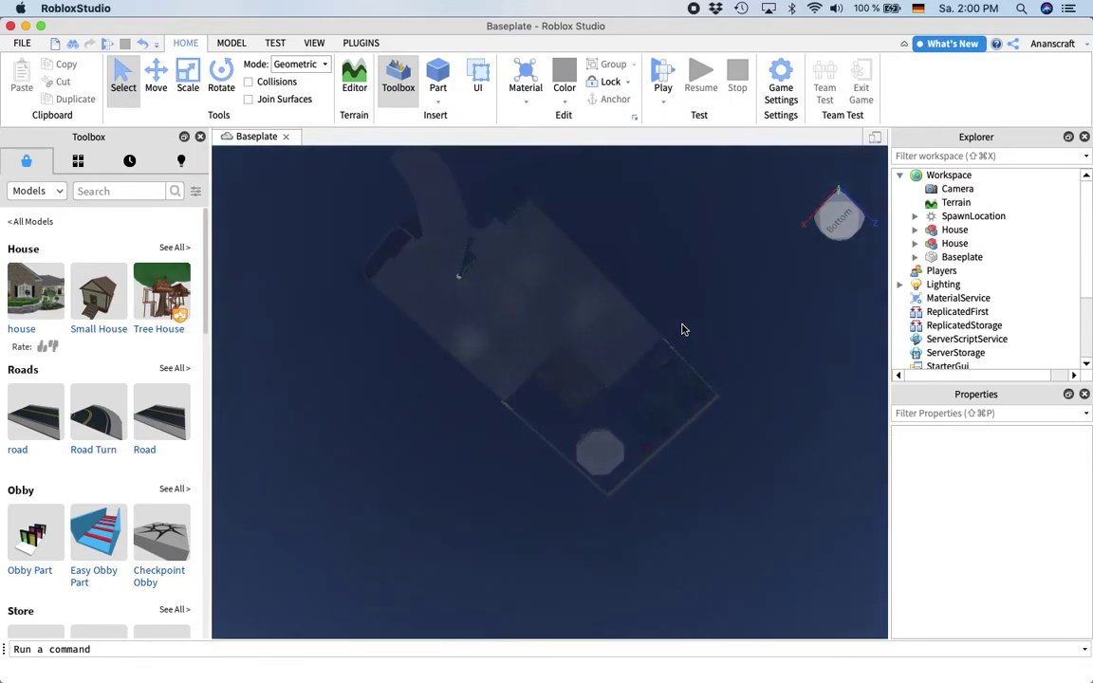
pyautogui.scroll(6, 681, 326)
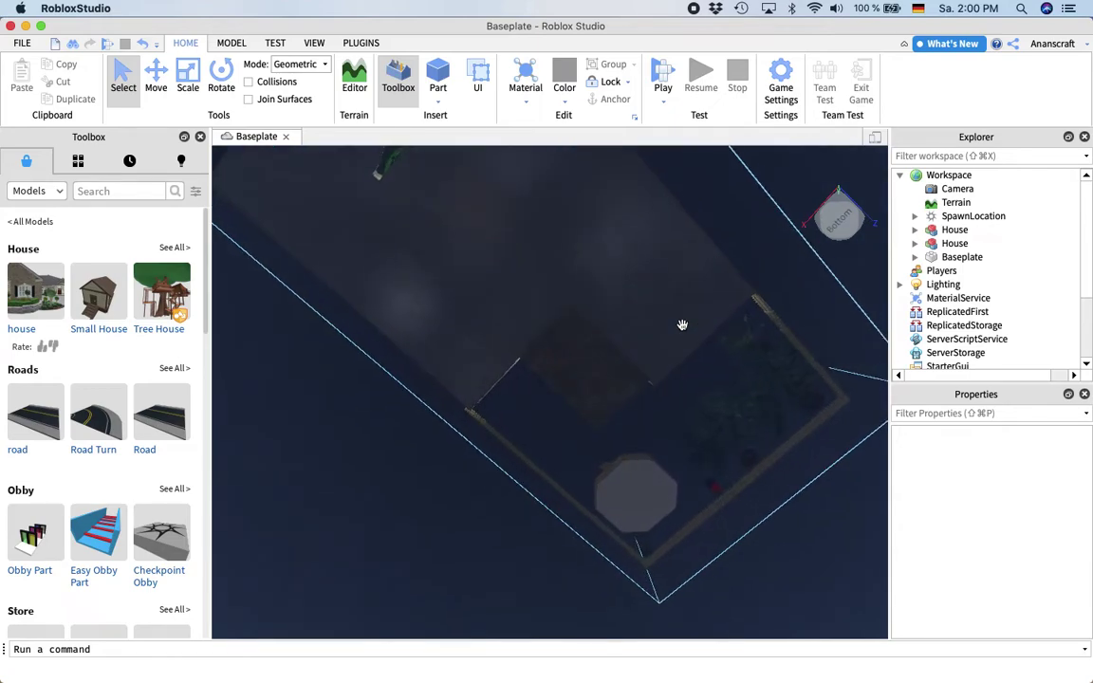
pyautogui.scroll(8, 681, 326)
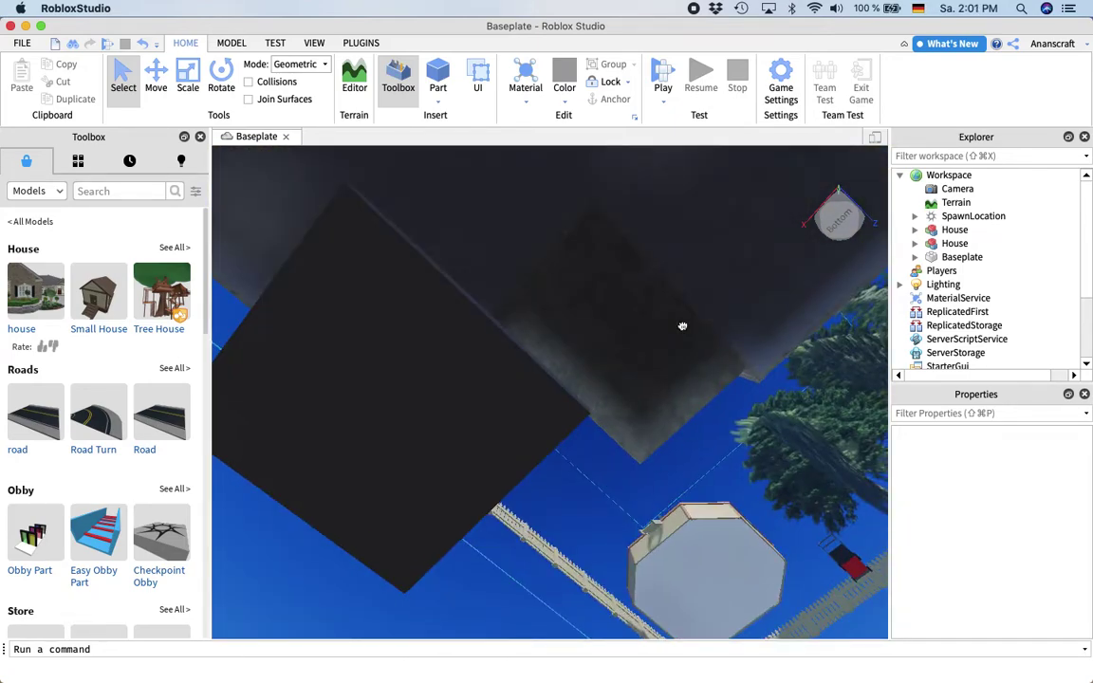
pyautogui.click(681, 325)
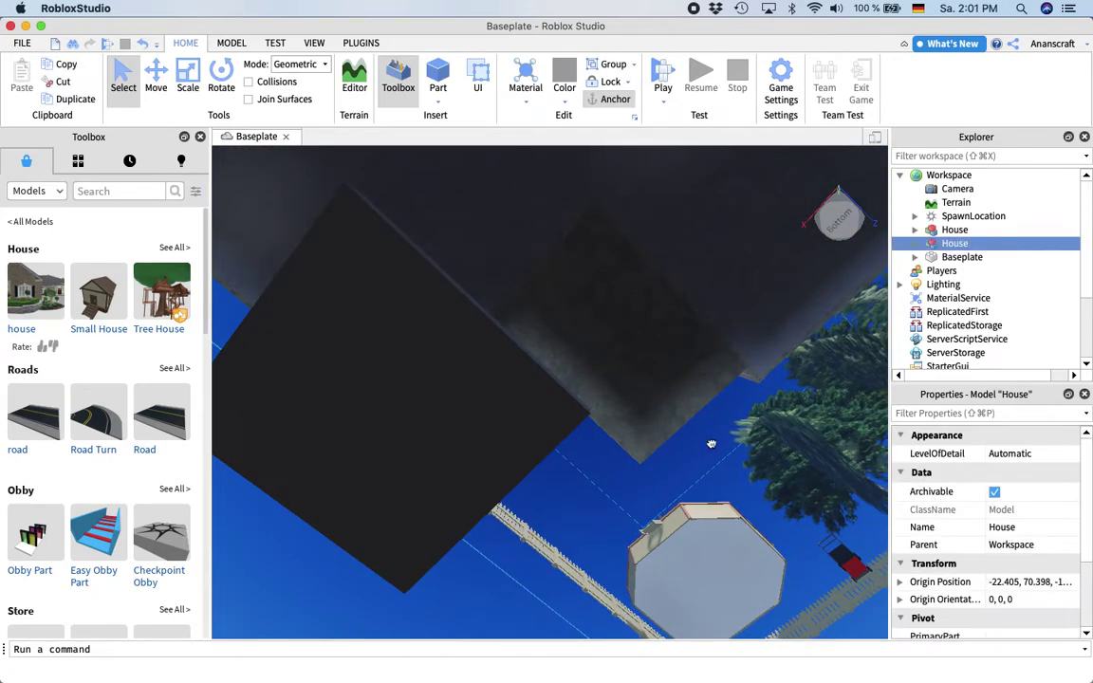
pyautogui.scroll(8, 749, 395)
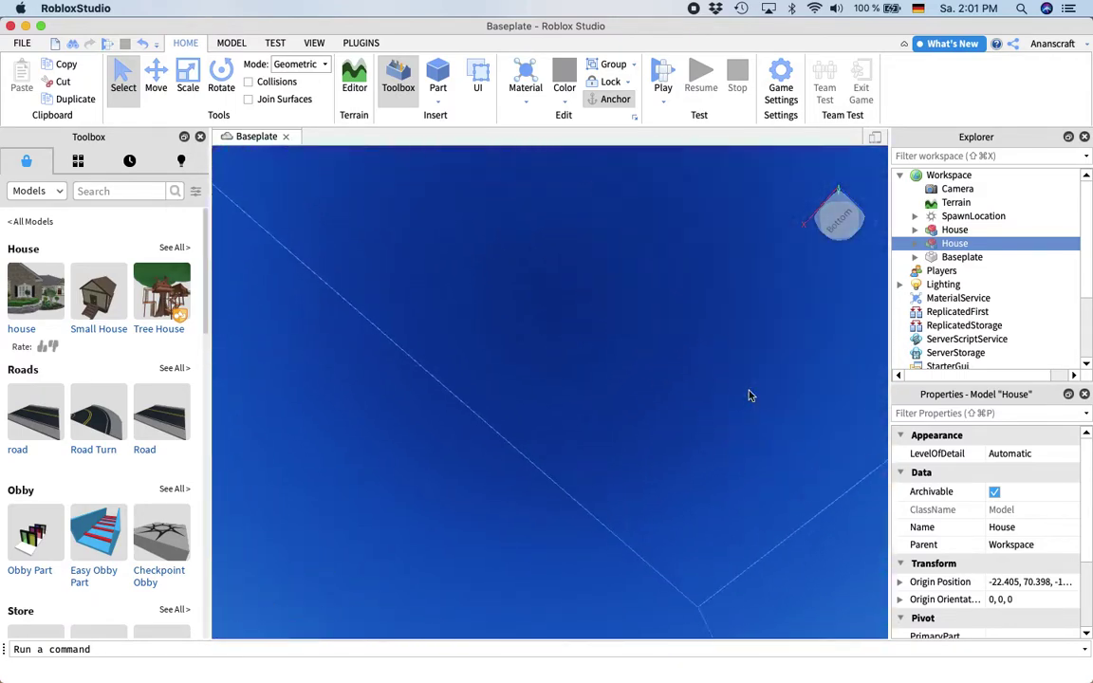
pyautogui.click(950, 231)
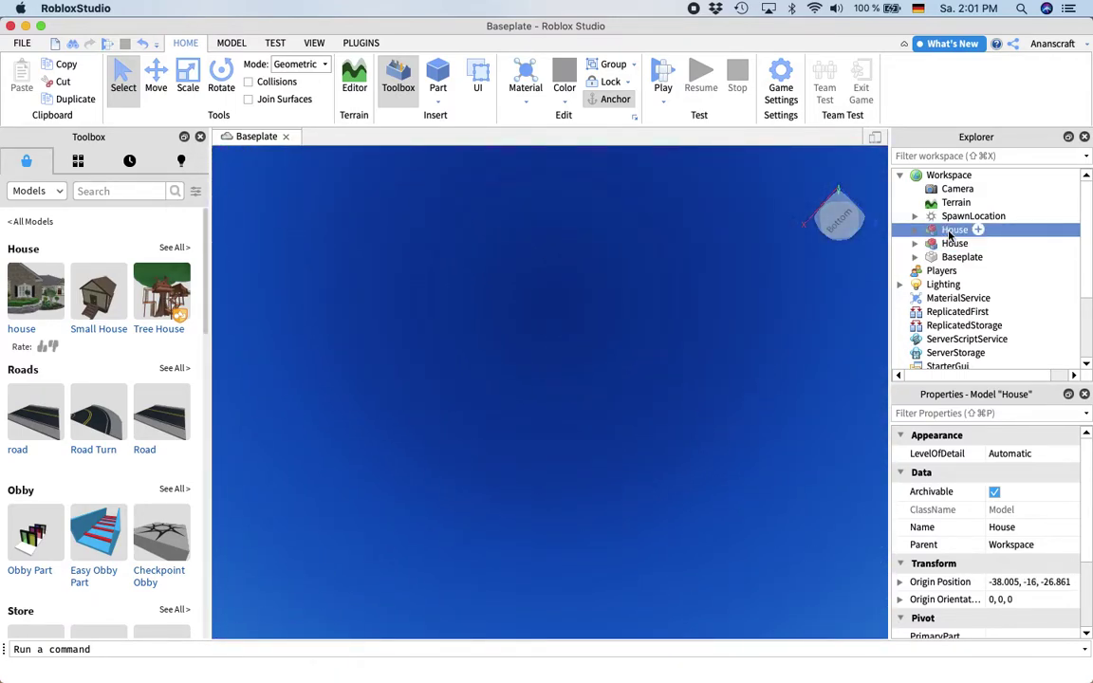
pyautogui.press('Delete')
pyautogui.scroll(-6, 712, 264)
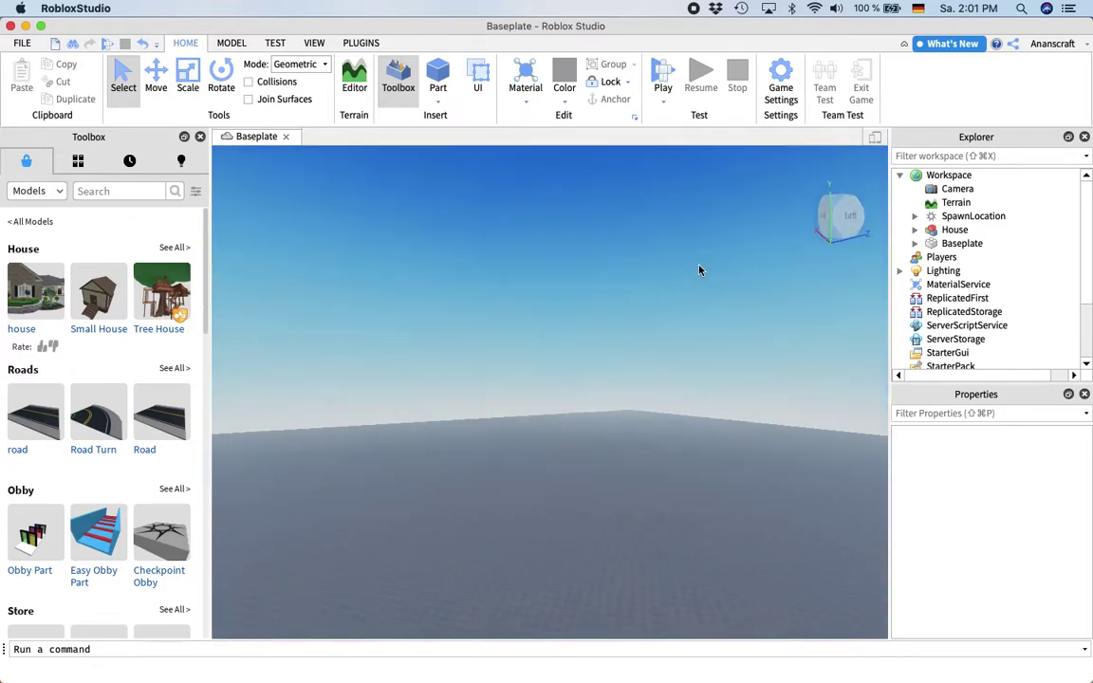
# Step: Fly the camera around to the remaining house and examine its patio and the nearby trees
pyautogui.moveTo(712, 259); pyautogui.dragTo(713, 263, button='right')
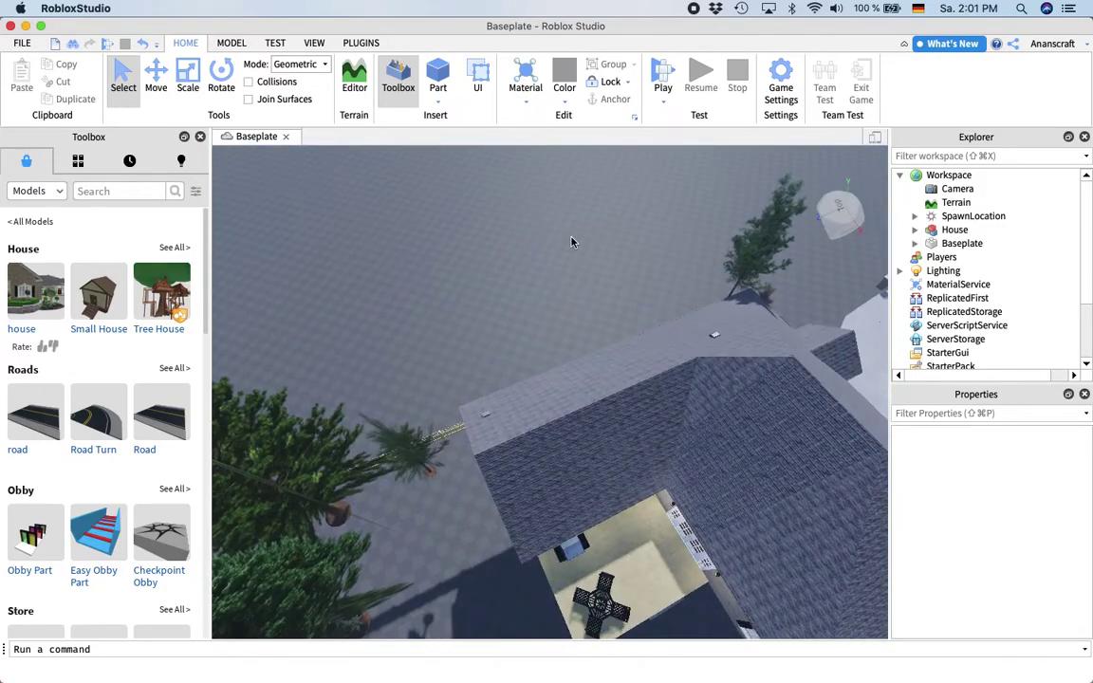
pyautogui.moveTo(571, 241); pyautogui.dragTo(571, 242, button='right')
pyautogui.press('w')
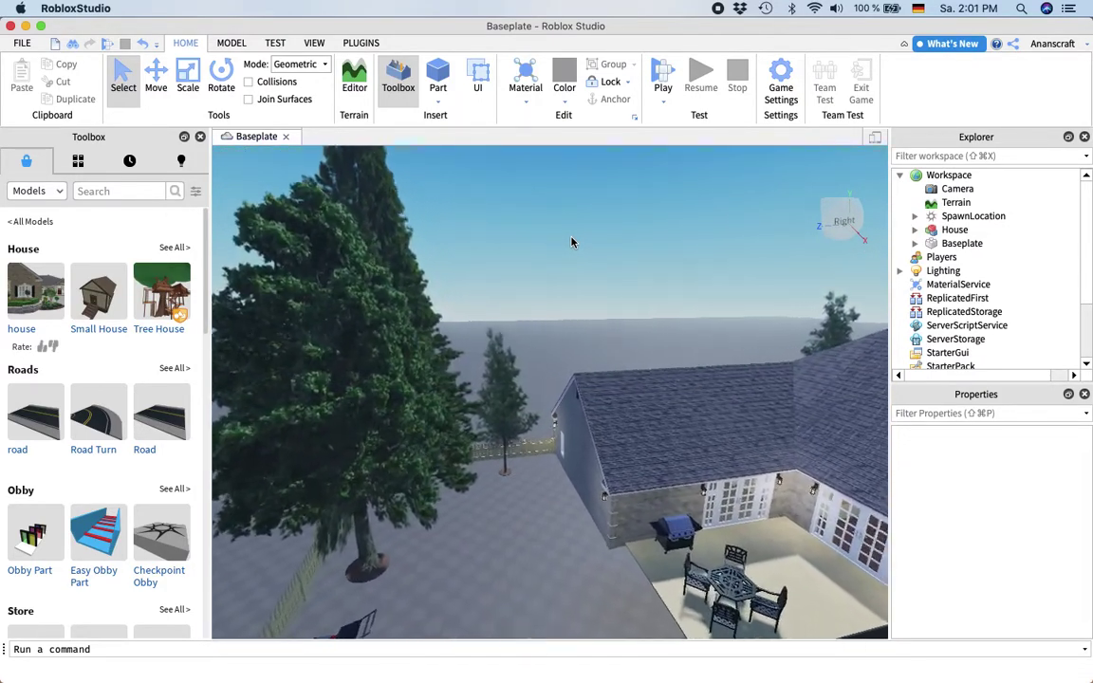
pyautogui.press('s')
pyautogui.press('a')
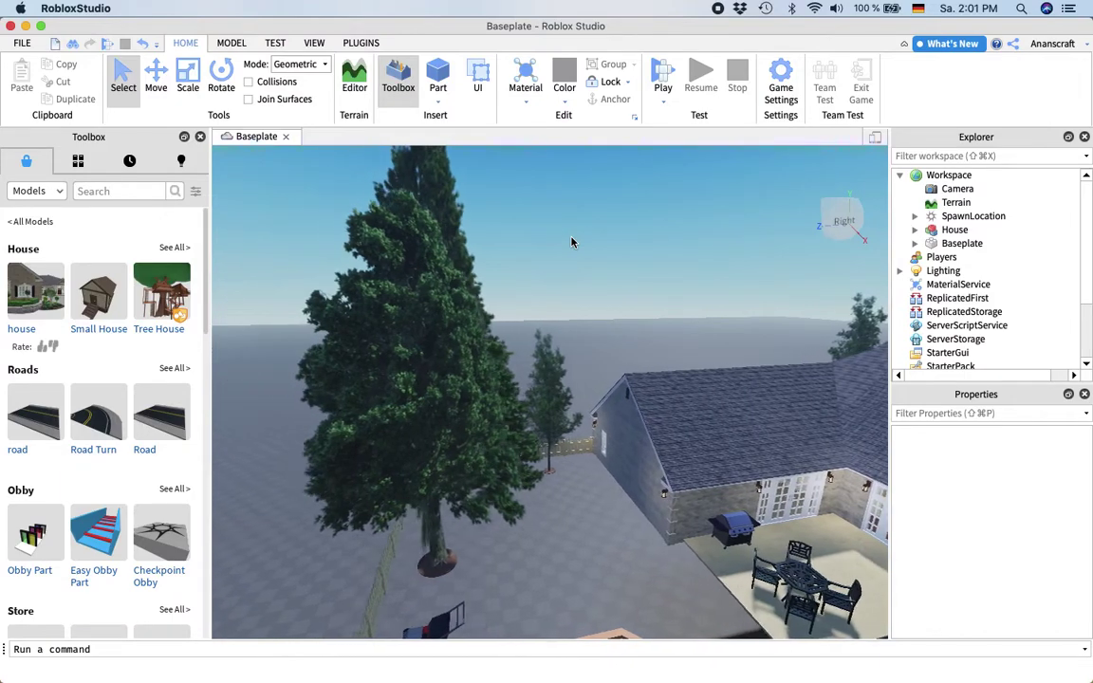
pyautogui.press('d')
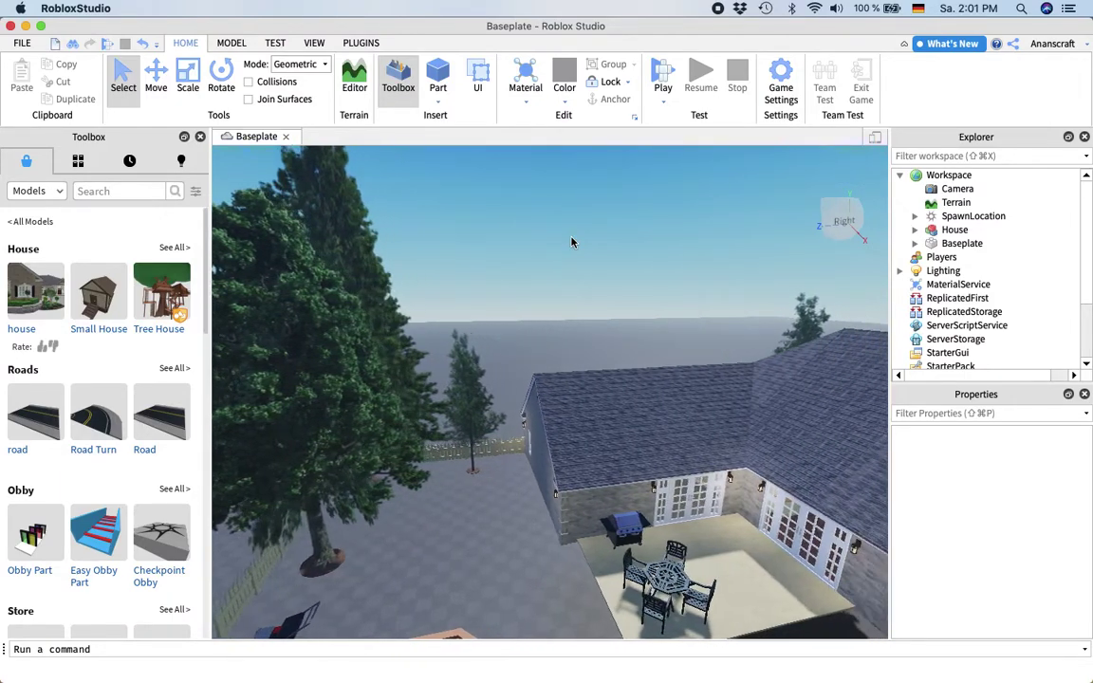
pyautogui.press('d')
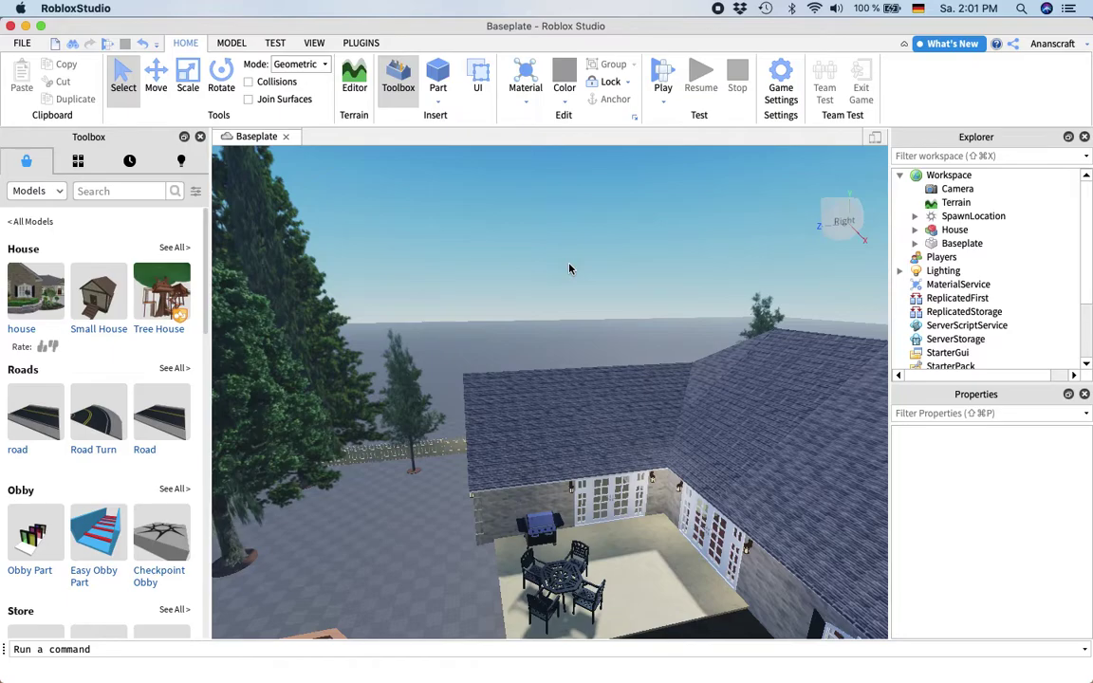
# Step: Examine the house's roof, pool, fence and surrounding baseplate from closer, farther and turned viewpoints
pyautogui.press('w')
pyautogui.press('s')
pyautogui.scroll(5, 562, 326)
pyautogui.scroll(-4, 562, 325)
pyautogui.scroll(4, 562, 326)
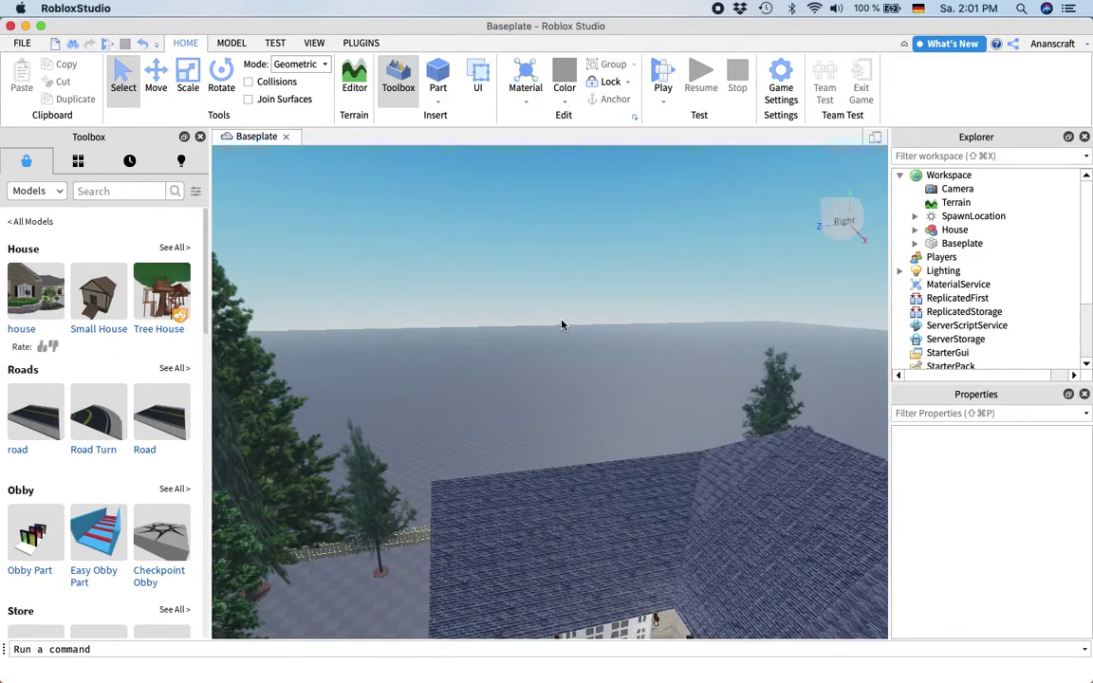
pyautogui.scroll(4, 561, 325)
pyautogui.scroll(-5, 562, 326)
pyautogui.scroll(3, 561, 325)
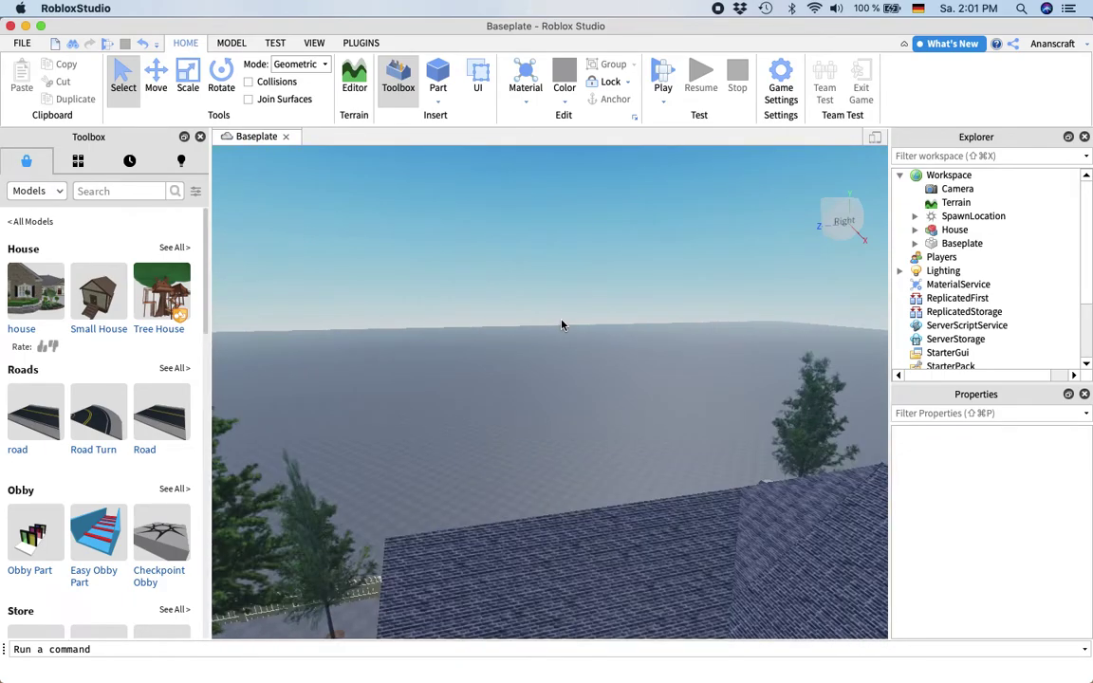
pyautogui.scroll(-3, 562, 325)
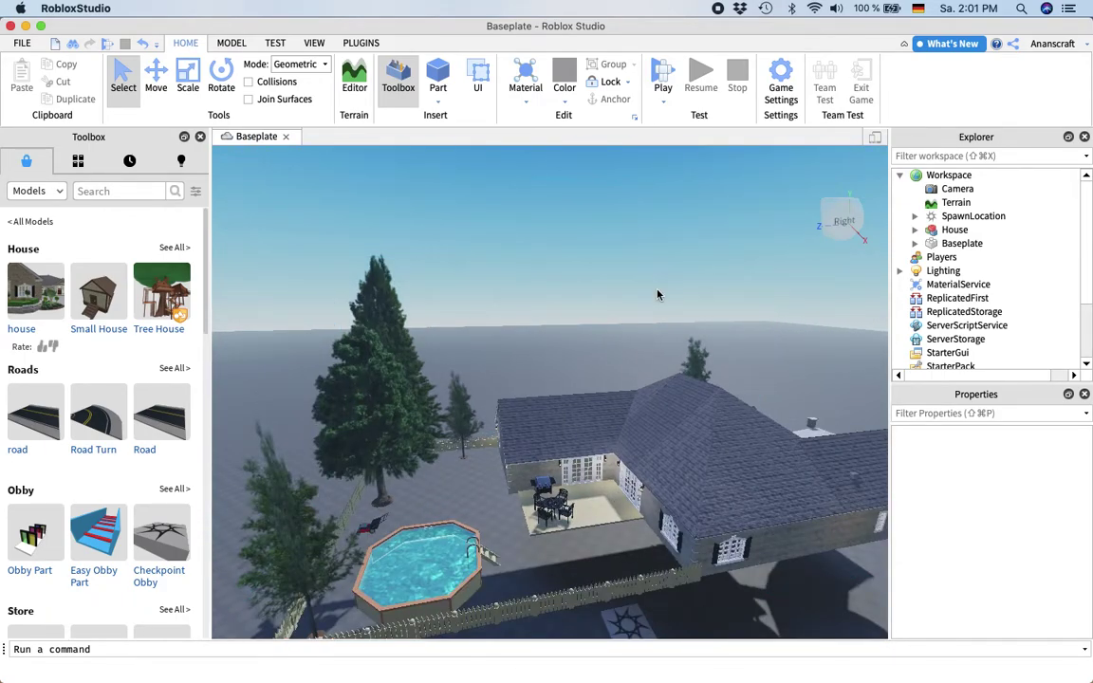
pyautogui.moveTo(658, 289); pyautogui.dragTo(657, 294, button='right')
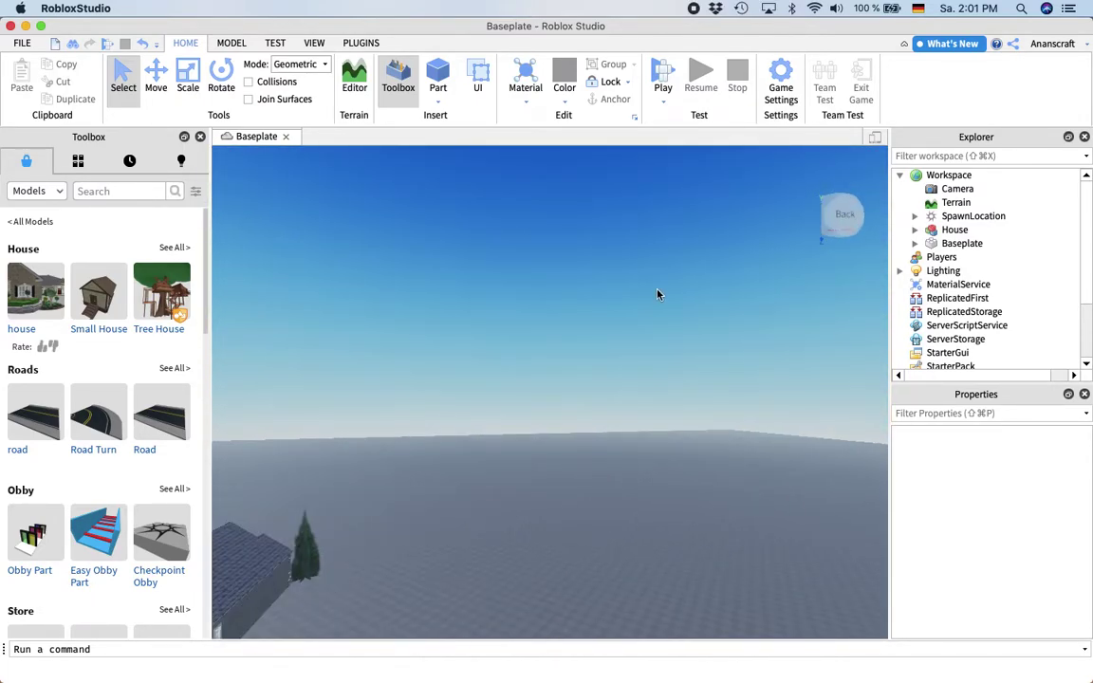
pyautogui.moveTo(474, 322); pyautogui.dragTo(475, 322, button='right')
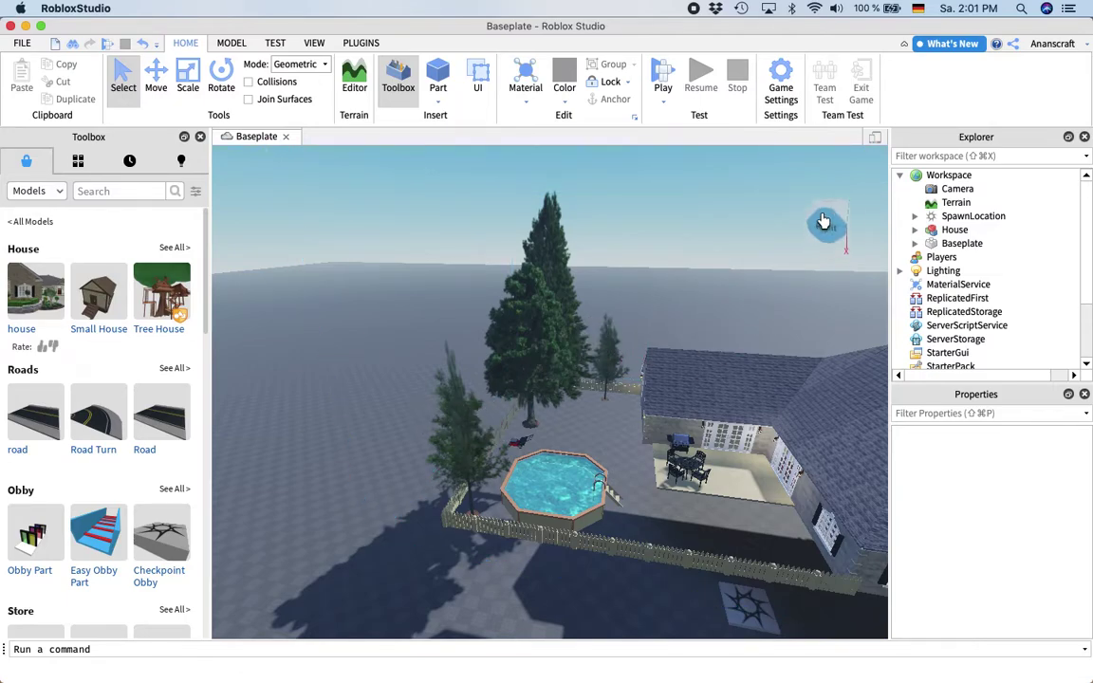
# Step: Preview the scene on the emulated iPhone 7 screen and return to the normal viewport
pyautogui.click(875, 137)
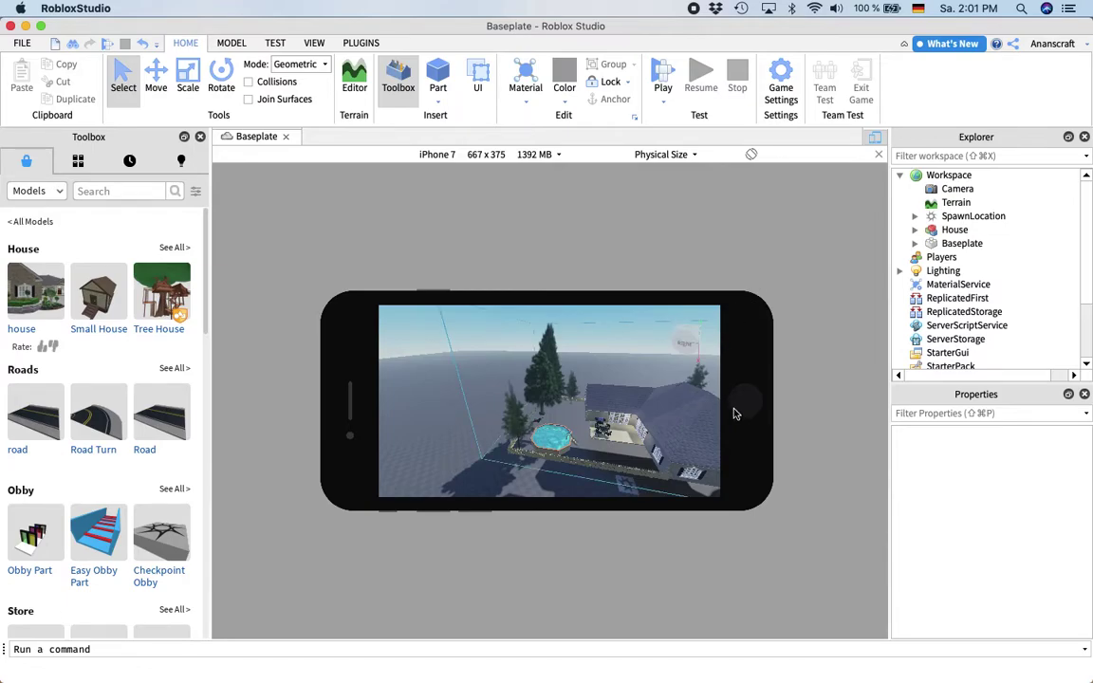
pyautogui.click(873, 141)
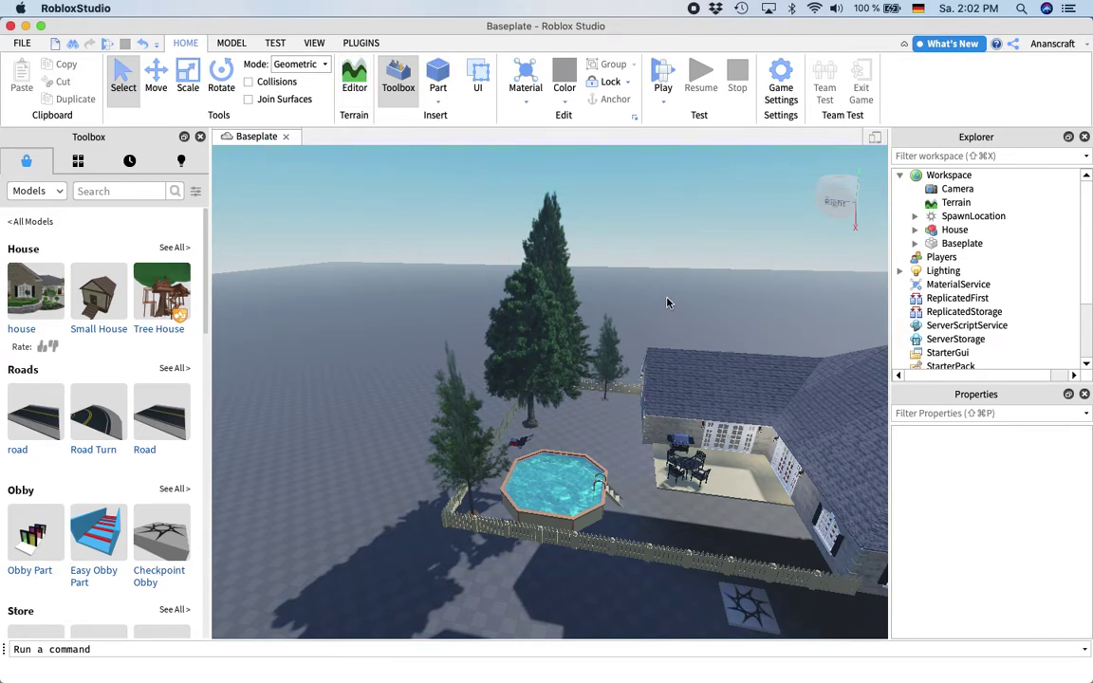
# Step: Move the house across the baseplate so its front garden sits beside the spawn location, and deselect it
pyautogui.moveTo(677, 377); pyautogui.dragTo(402, 460)
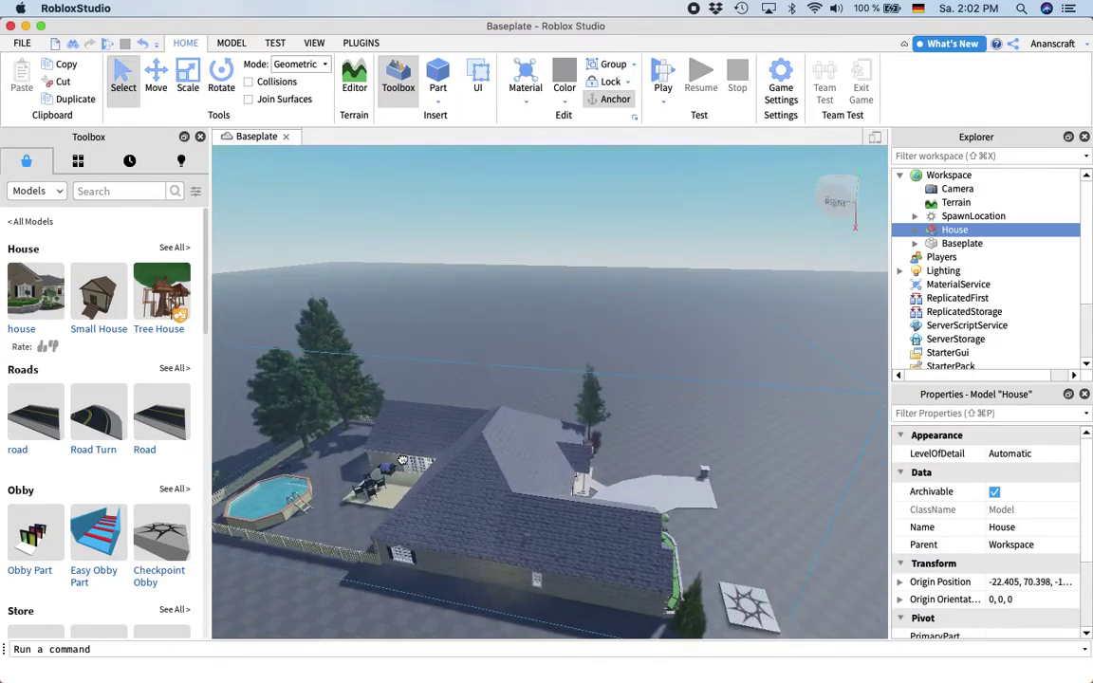
pyautogui.click(476, 265)
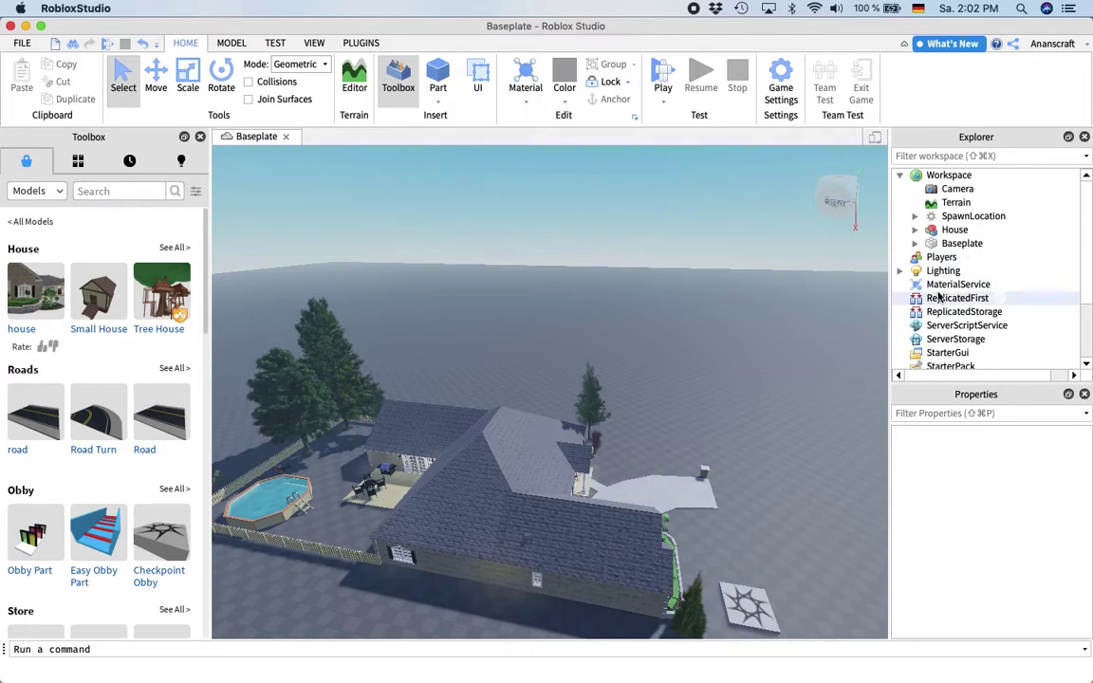
# Step: Look through the Explorer services and check the properties of Chat, SoundService, StarterPlayer, StarterGui and ServerStorage
pyautogui.scroll(-3, 941, 296)
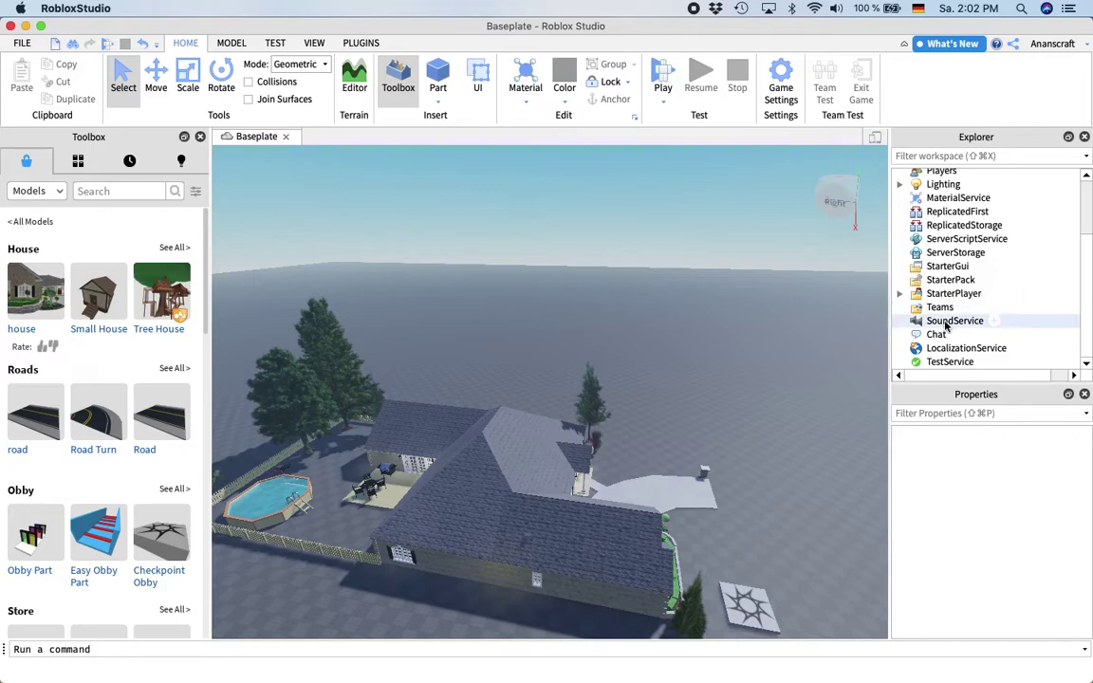
pyautogui.click(940, 336)
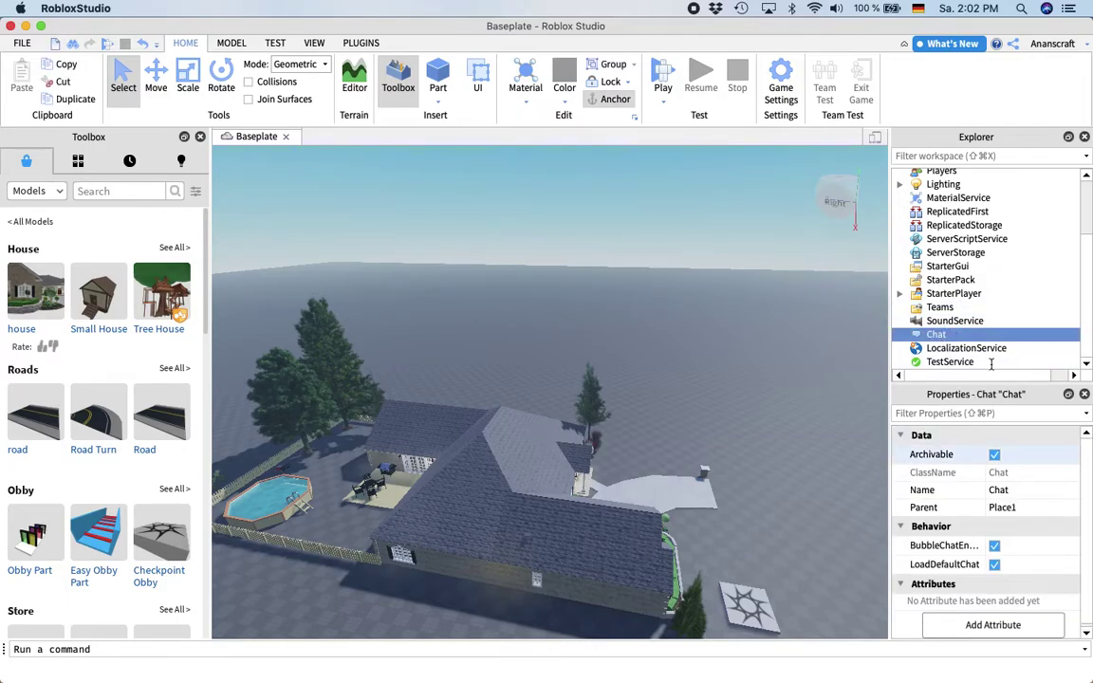
pyautogui.click(949, 322)
pyautogui.click(949, 293)
pyautogui.click(944, 266)
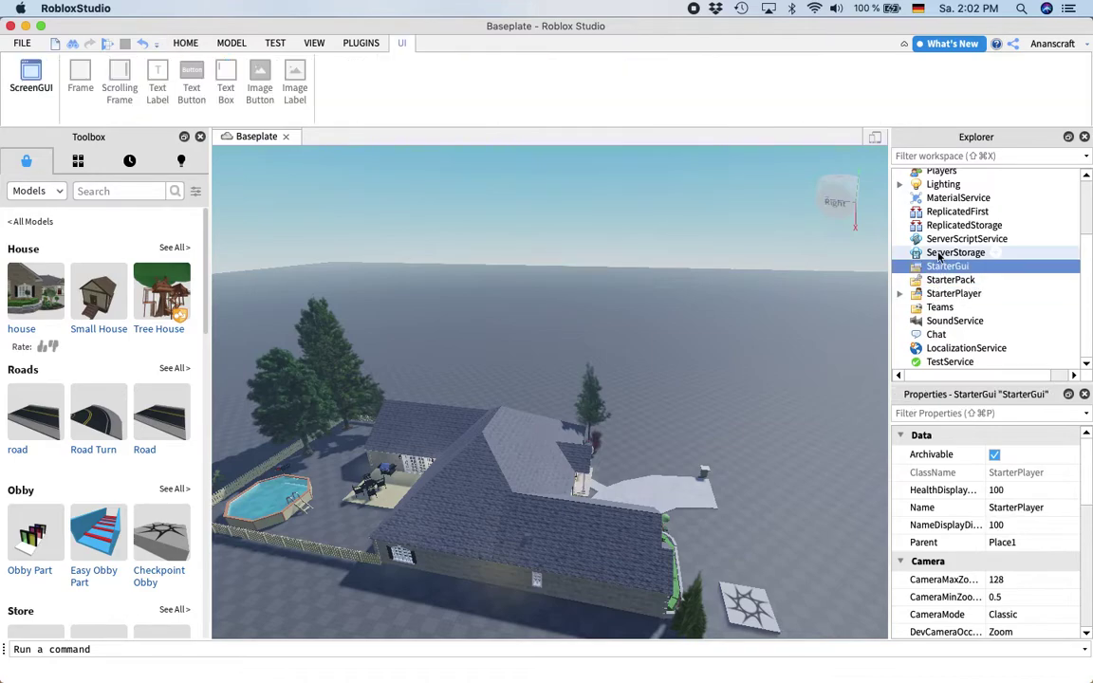
pyautogui.click(953, 252)
pyautogui.scroll(1, 977, 247)
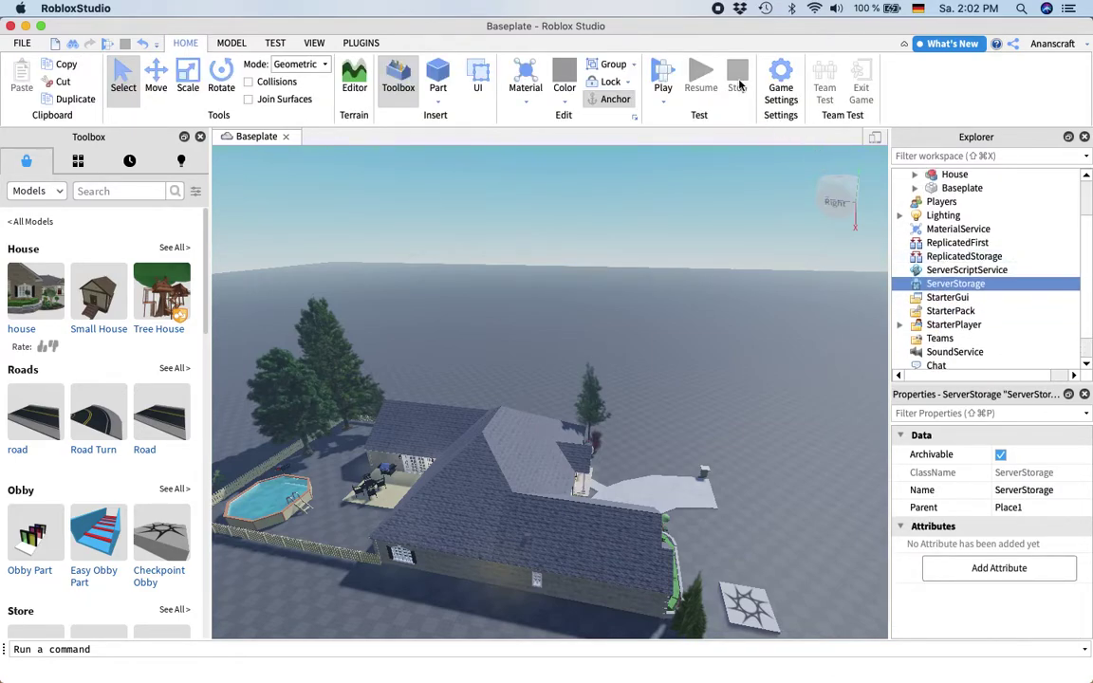
# Step: Playtest the place and walk the character in first-person view from the spawn location past the front garden to the garage doors
pyautogui.click(663, 78)
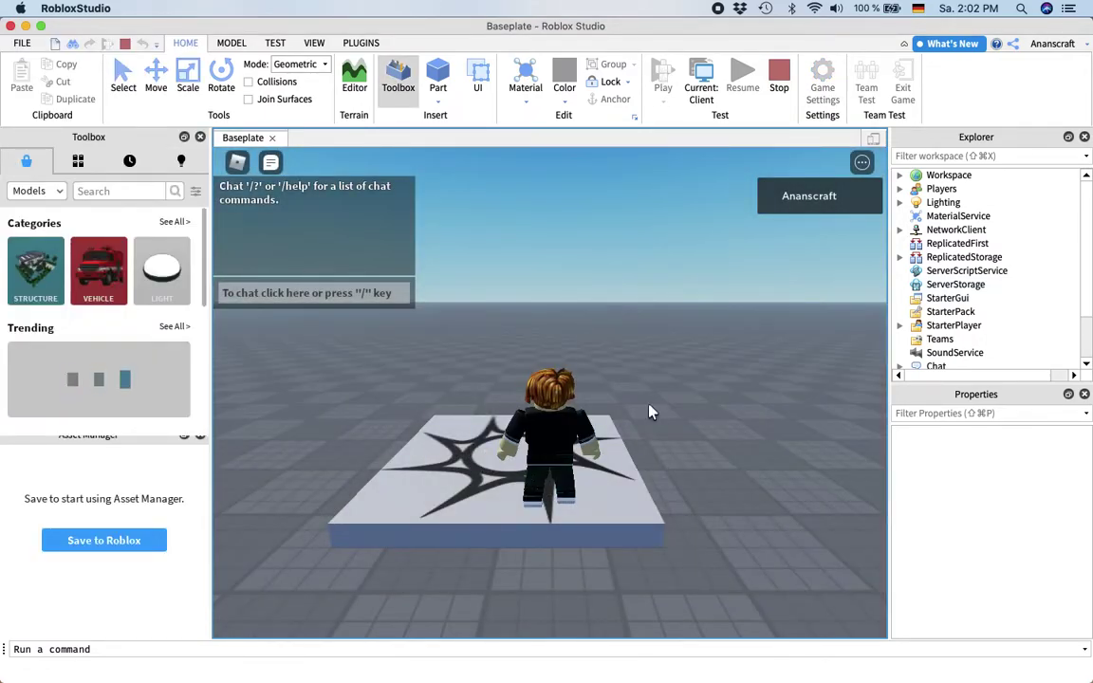
pyautogui.scroll(5, 550, 400)
pyautogui.press('a')
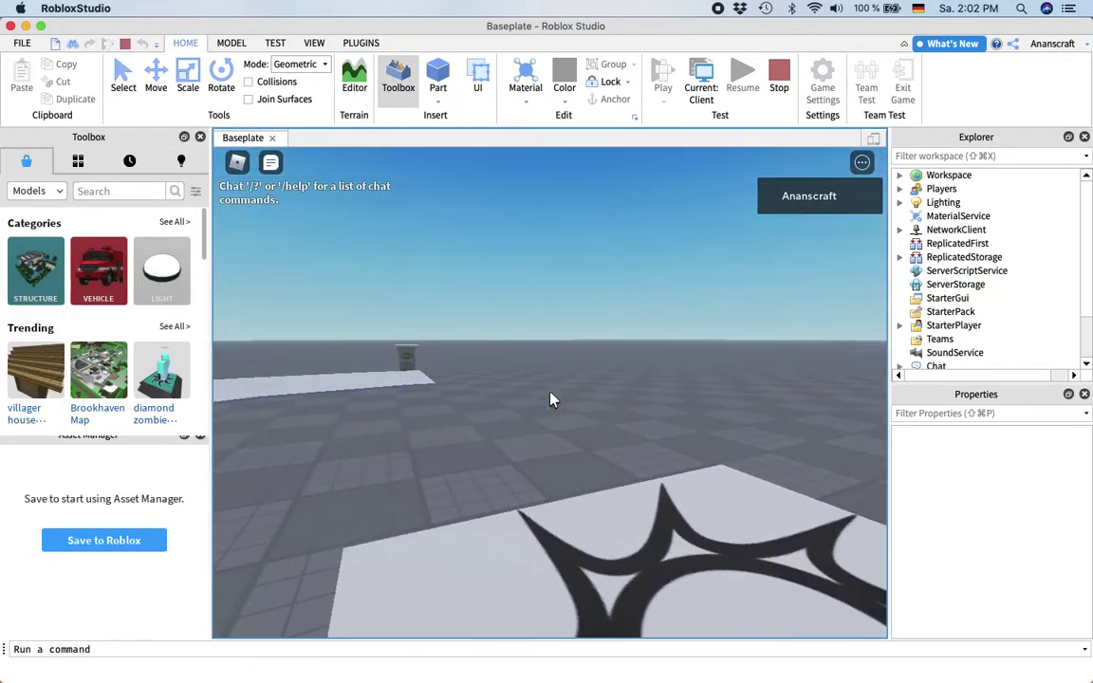
pyautogui.press('Left')
pyautogui.press('Right')
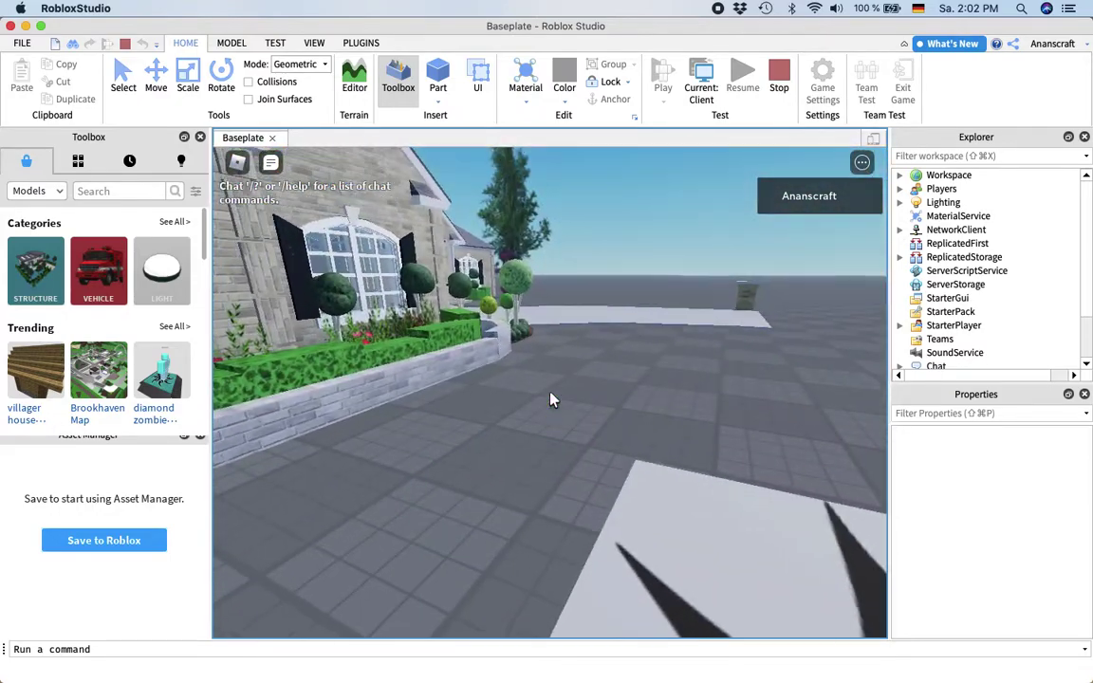
pyautogui.press('w')
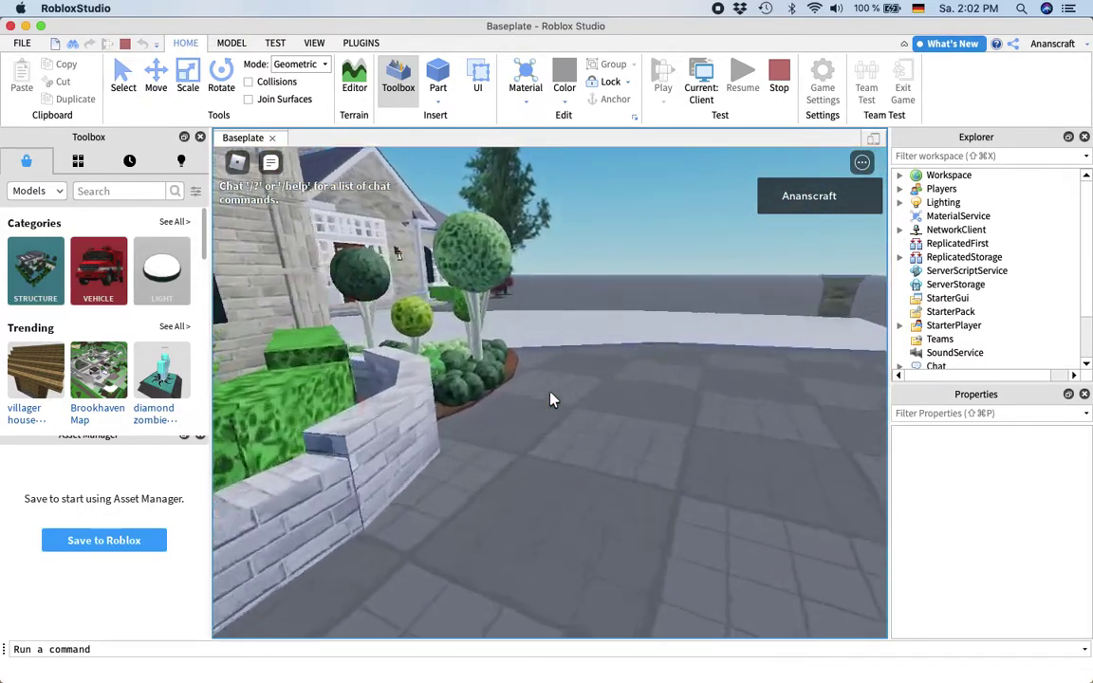
pyautogui.press('Left')
pyautogui.press('w')
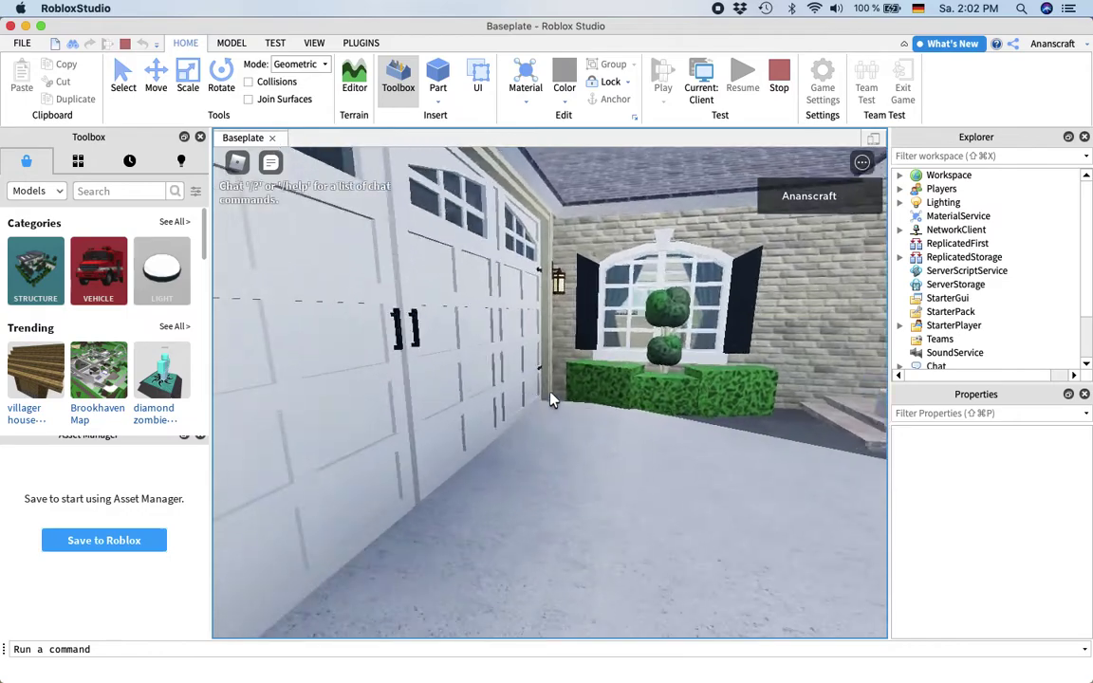
# Step: Enter the house and walk through the entrance hall, looking at the living room and the hallway doors
pyautogui.press('s')
pyautogui.press('w')
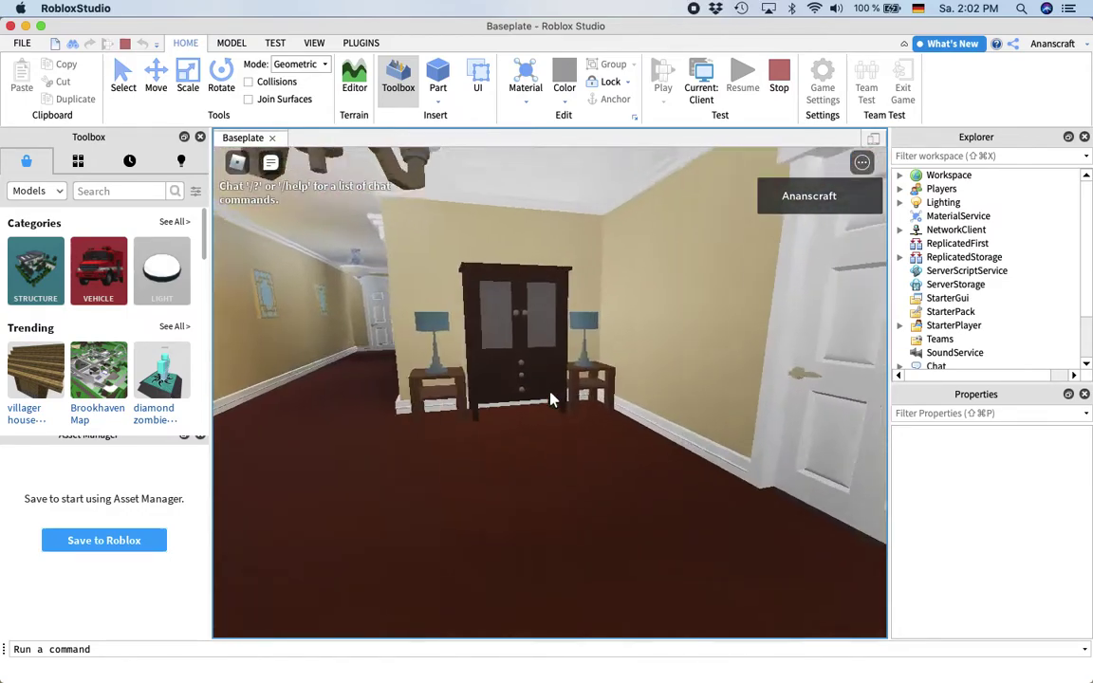
pyautogui.press('Left')
pyautogui.press('w')
pyautogui.press('Right')
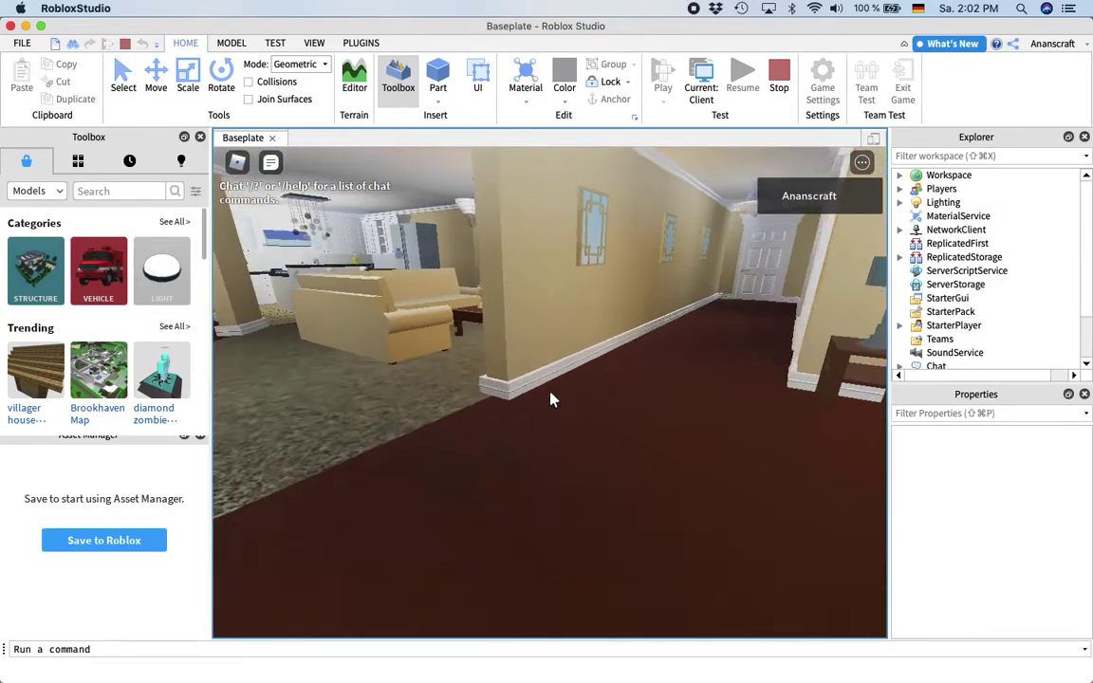
pyautogui.press('Left')
pyautogui.press('Left')
pyautogui.press('w')
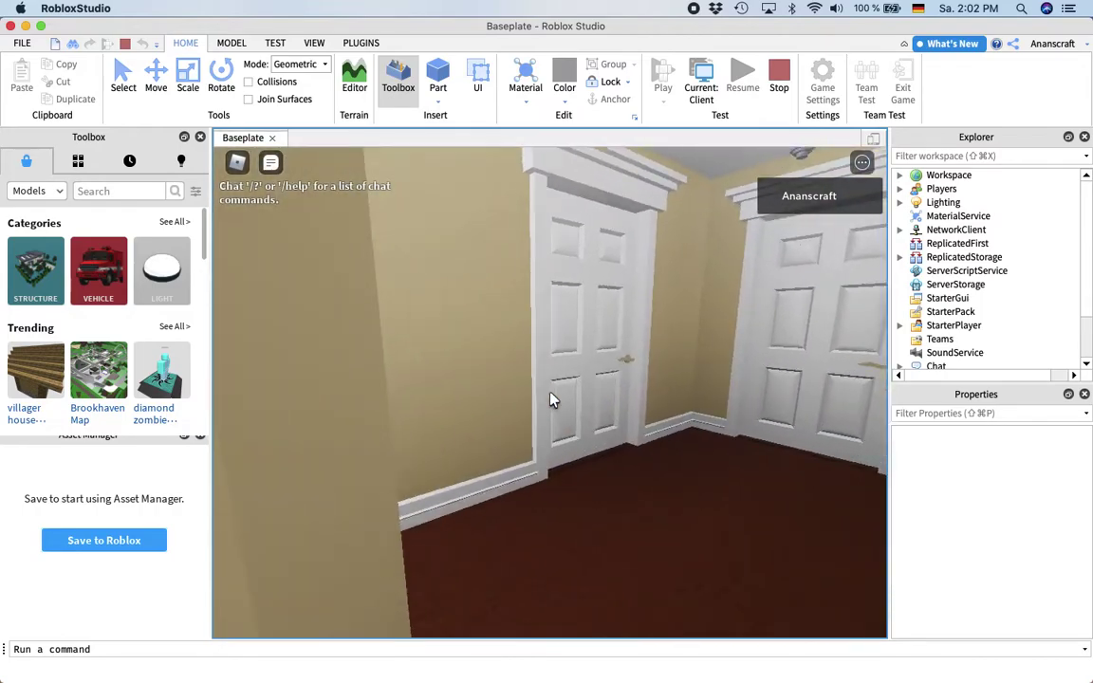
# Step: Walk through the dark garage, look at its window and inner doors, and exit to the driveway
pyautogui.press('w')
pyautogui.press('Right')
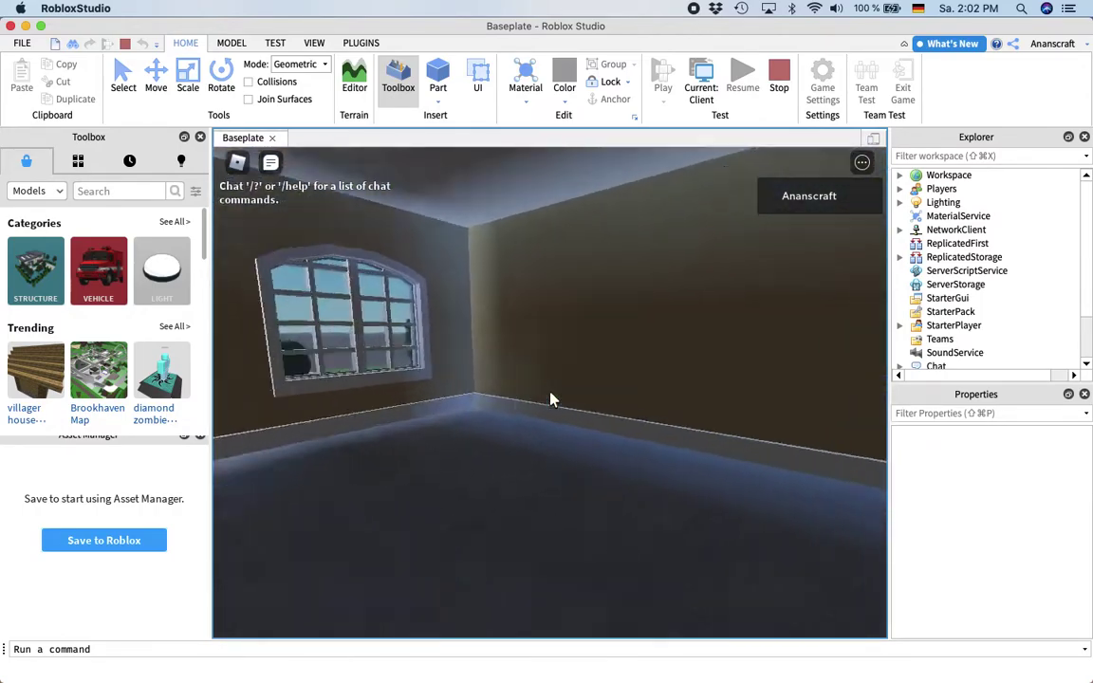
pyautogui.press('Right')
pyautogui.press('w')
pyautogui.press('Left')
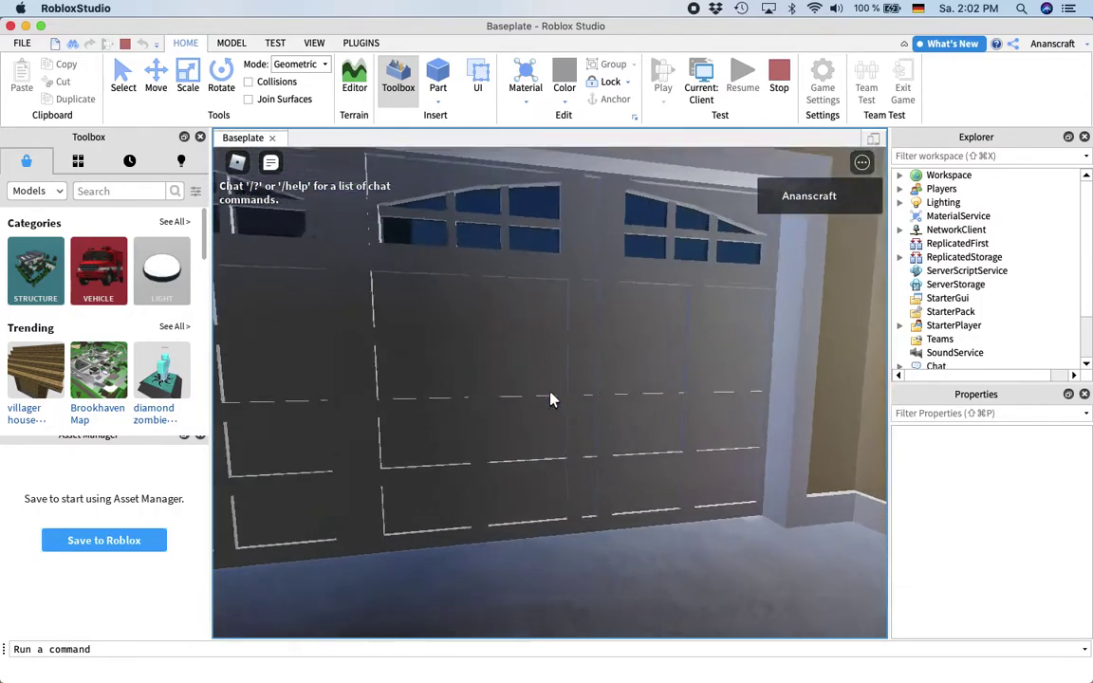
pyautogui.press('w')
pyautogui.press('Left')
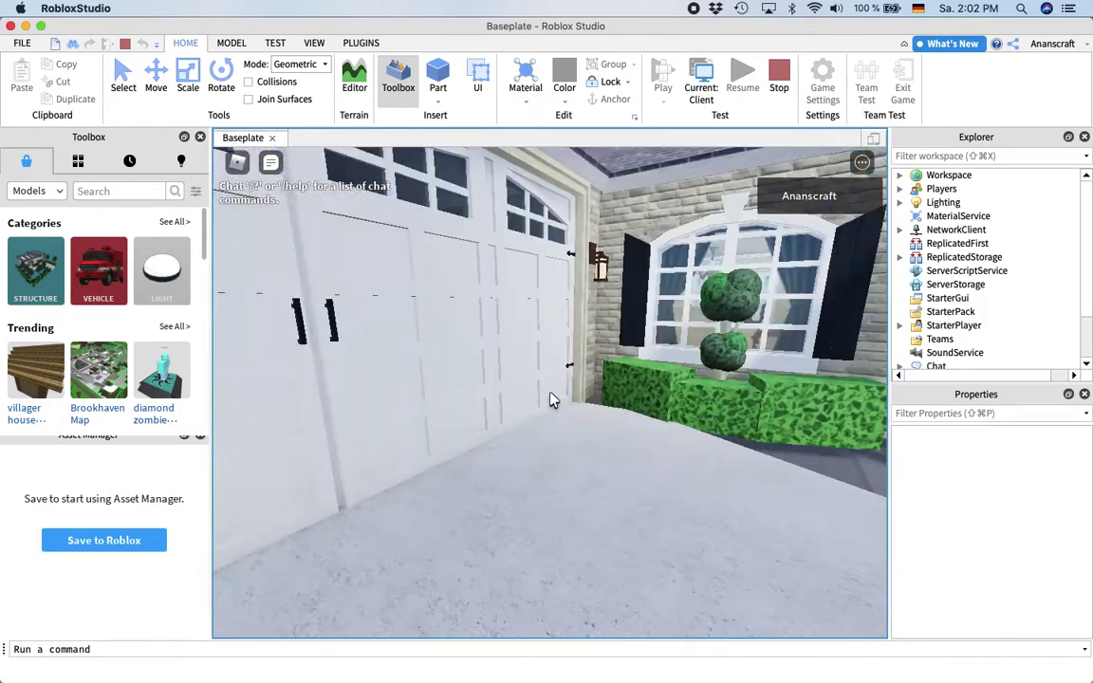
# Step: Return to the garage, examine the water heater and washing machine, and go back into the hallway
pyautogui.press('w')
pyautogui.press('w')
pyautogui.press('Right')
pyautogui.press('w')
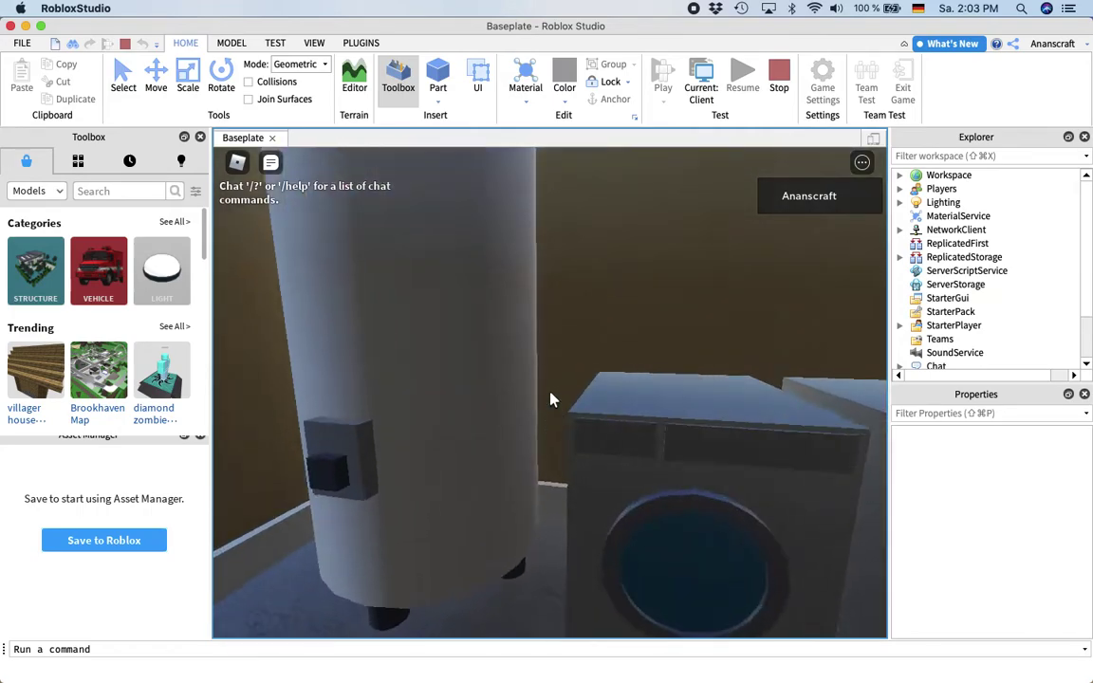
pyautogui.press('Right')
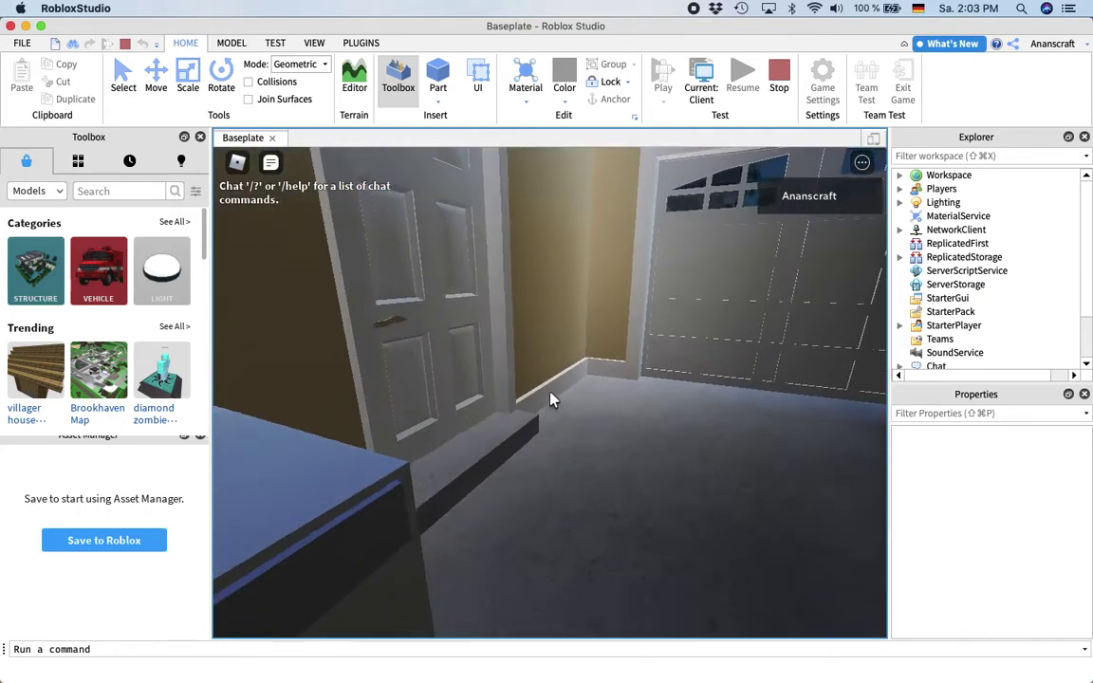
pyautogui.press('w')
pyautogui.press('w')
pyautogui.press('Left')
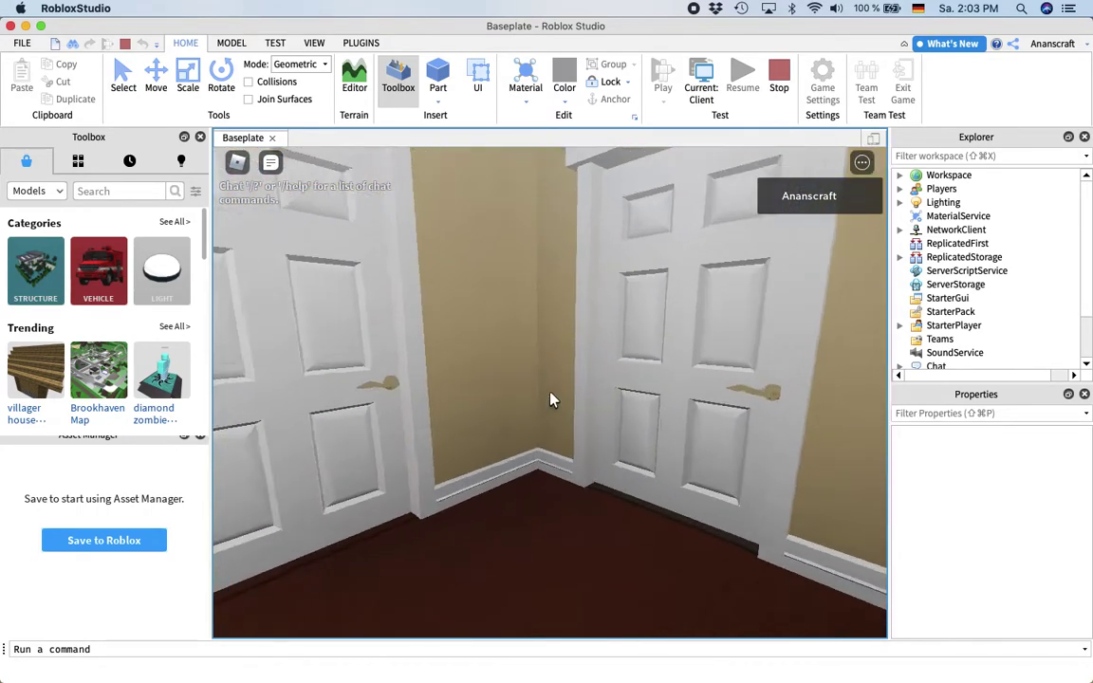
# Step: Examine the bathroom and walk the character along the hallway into the living room
pyautogui.press('Right')
pyautogui.press('w')
pyautogui.press('Right')
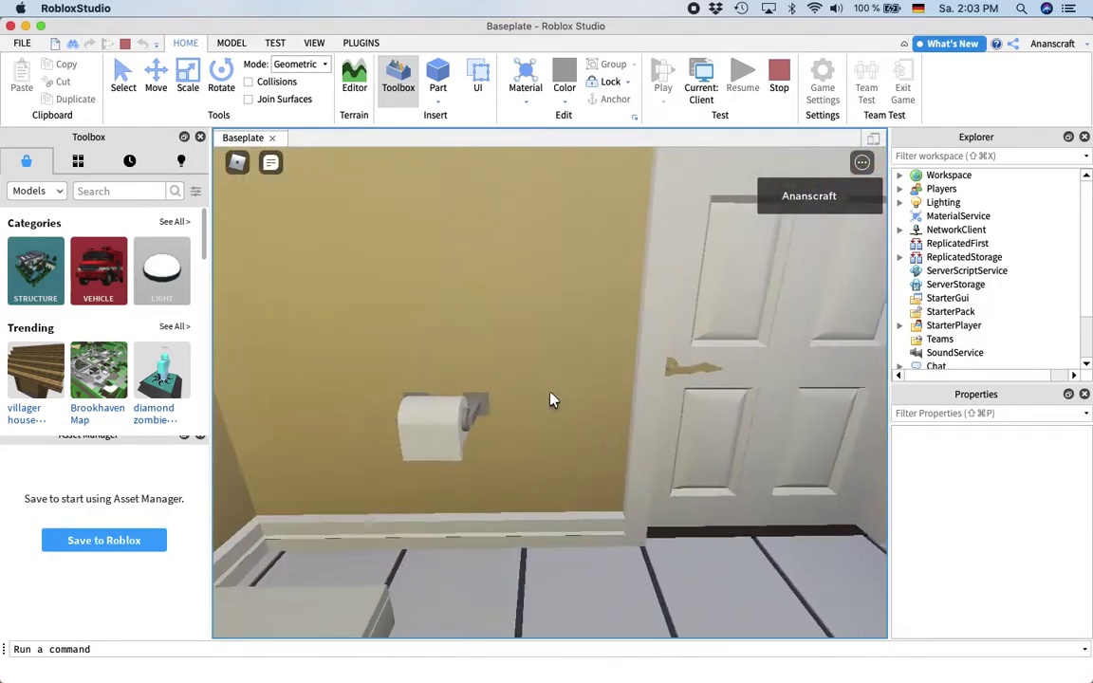
pyautogui.press('w')
pyautogui.press('Right')
pyautogui.press('w')
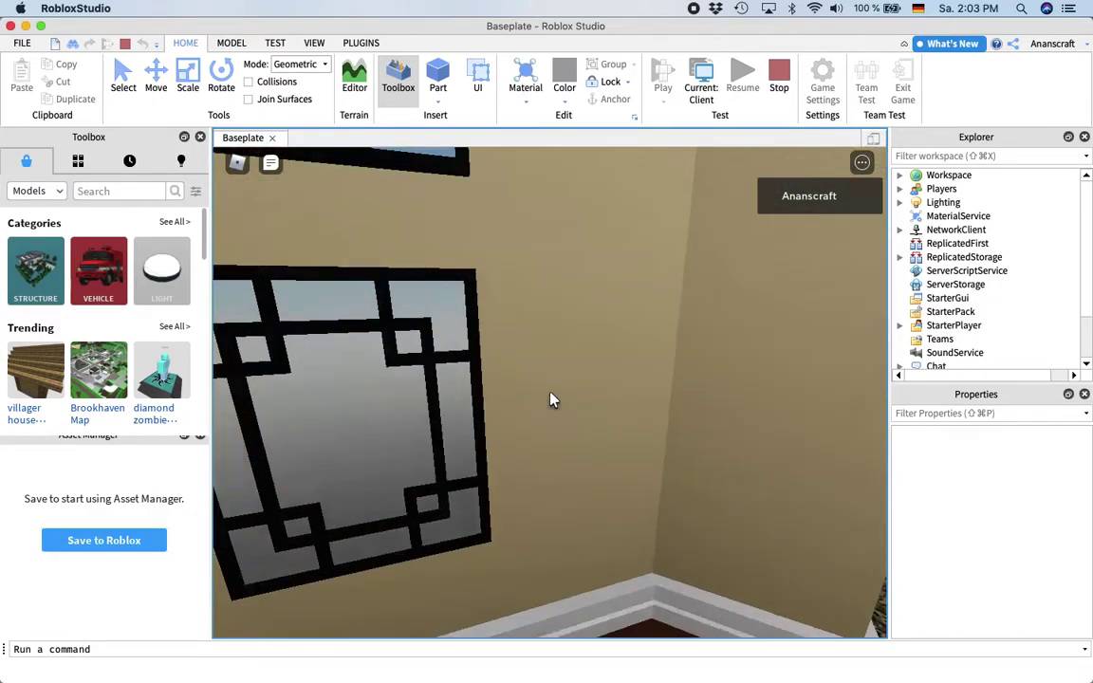
pyautogui.press('w')
pyautogui.press('Left')
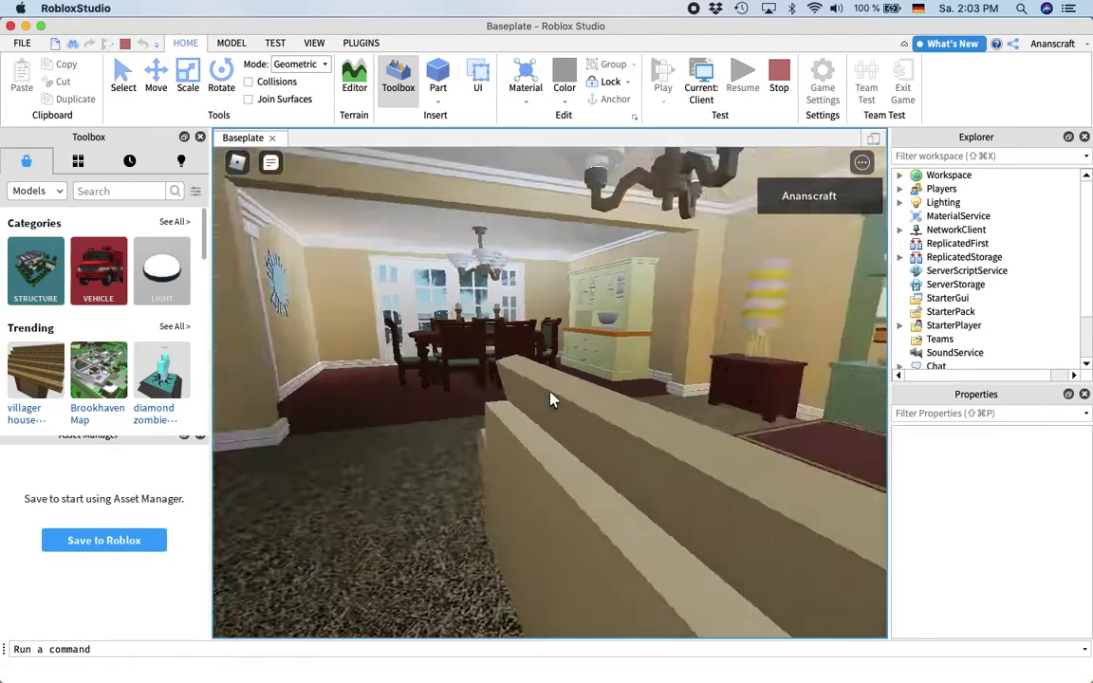
# Step: Make the character jump in the living room and try a more distant camera before returning close to it
pyautogui.press('w')
pyautogui.press('space')
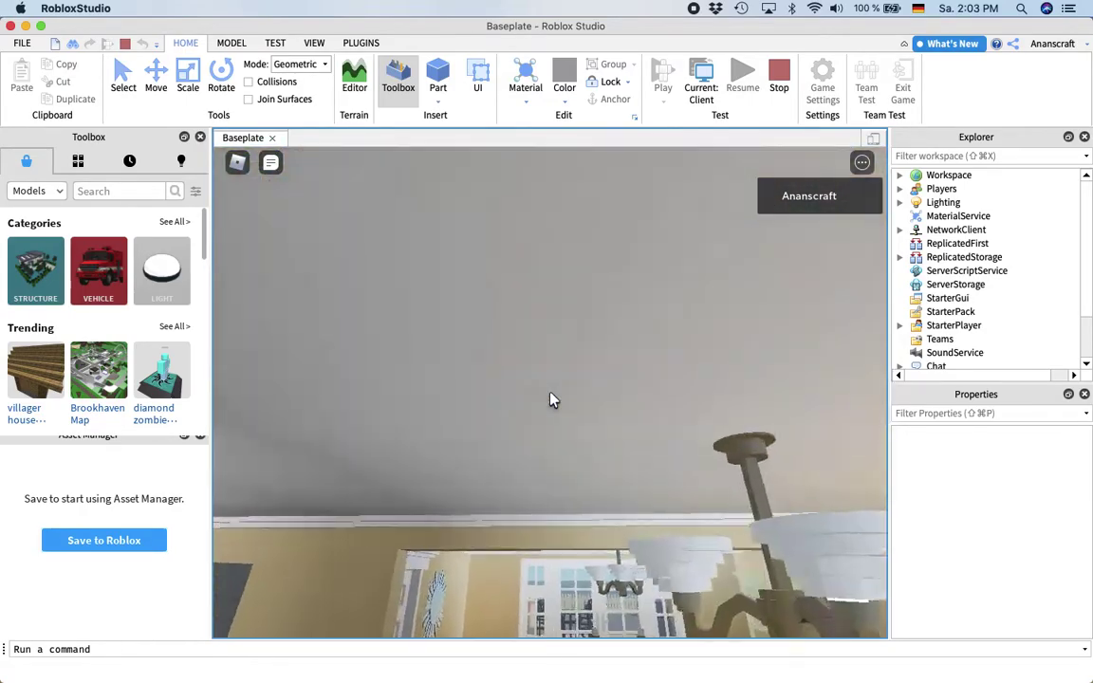
pyautogui.scroll(-1, 550, 393)
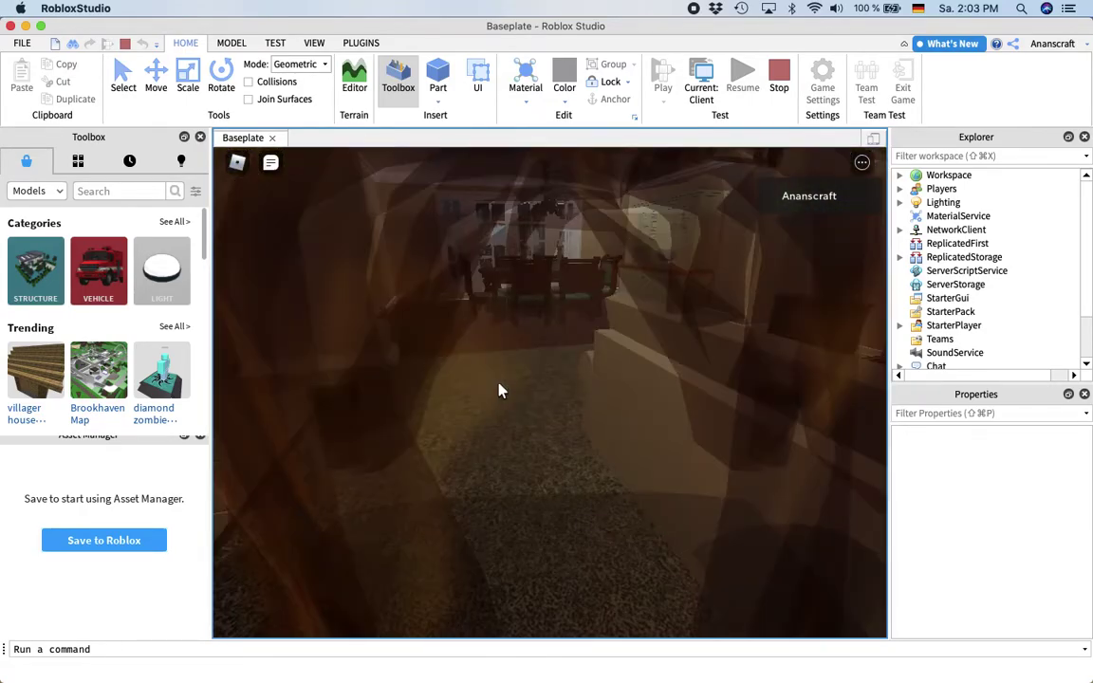
pyautogui.scroll(-2, 501, 378)
pyautogui.scroll(3, 502, 378)
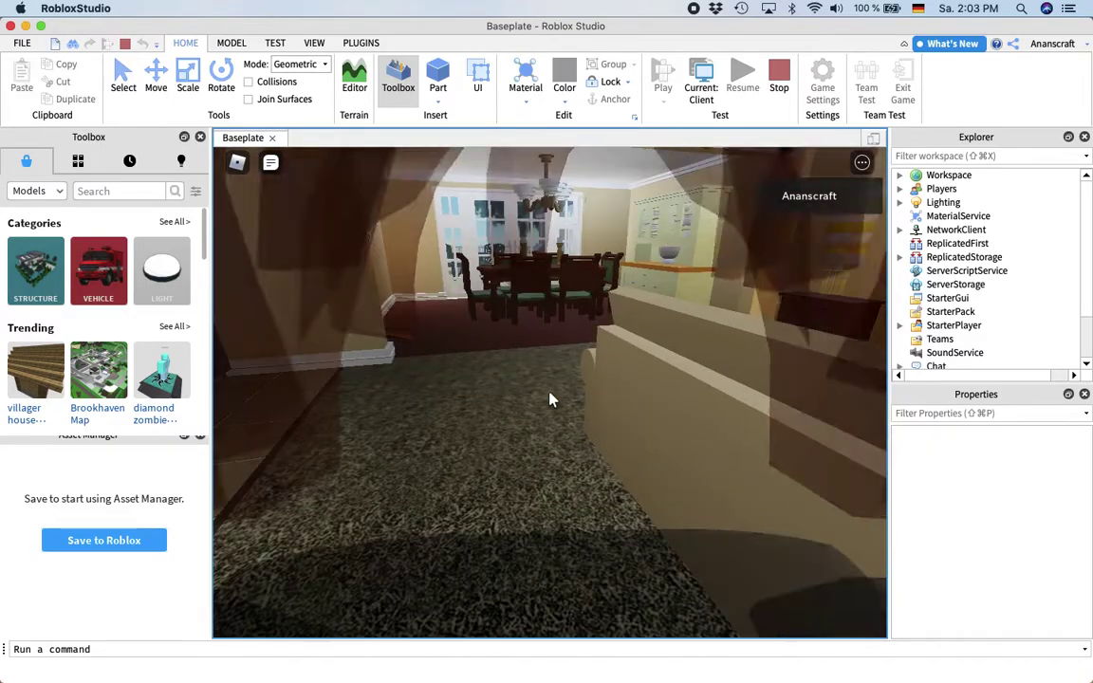
# Step: Examine the study's computer desk and the dining room, and stop the playtest
pyautogui.press('w')
pyautogui.press('Left')
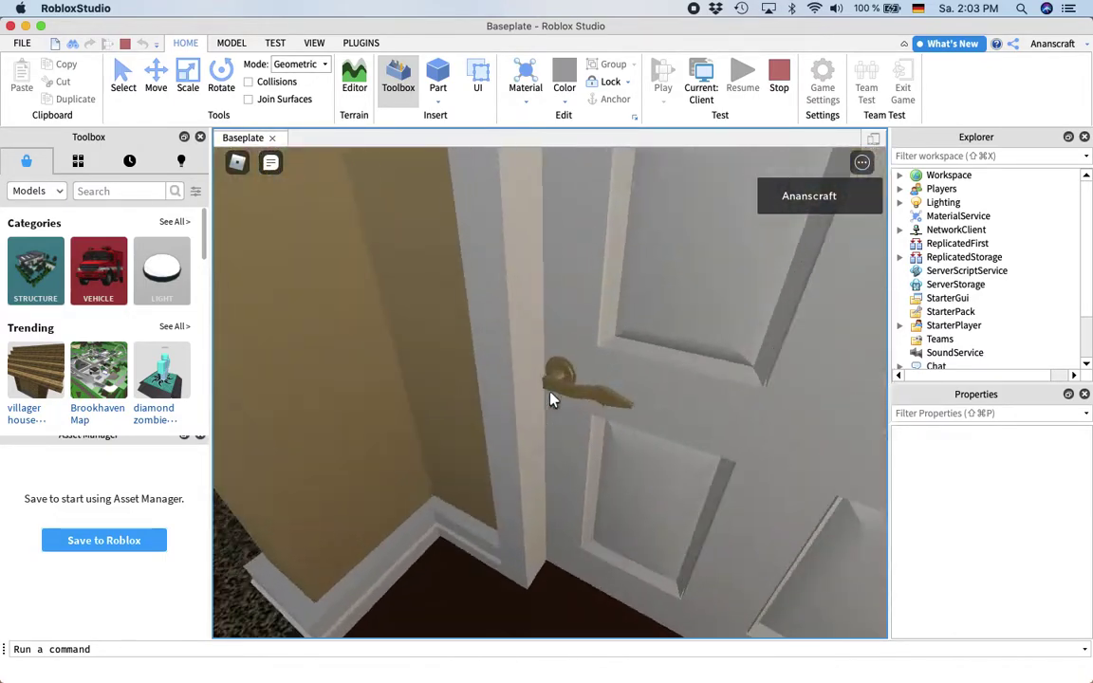
pyautogui.press('w')
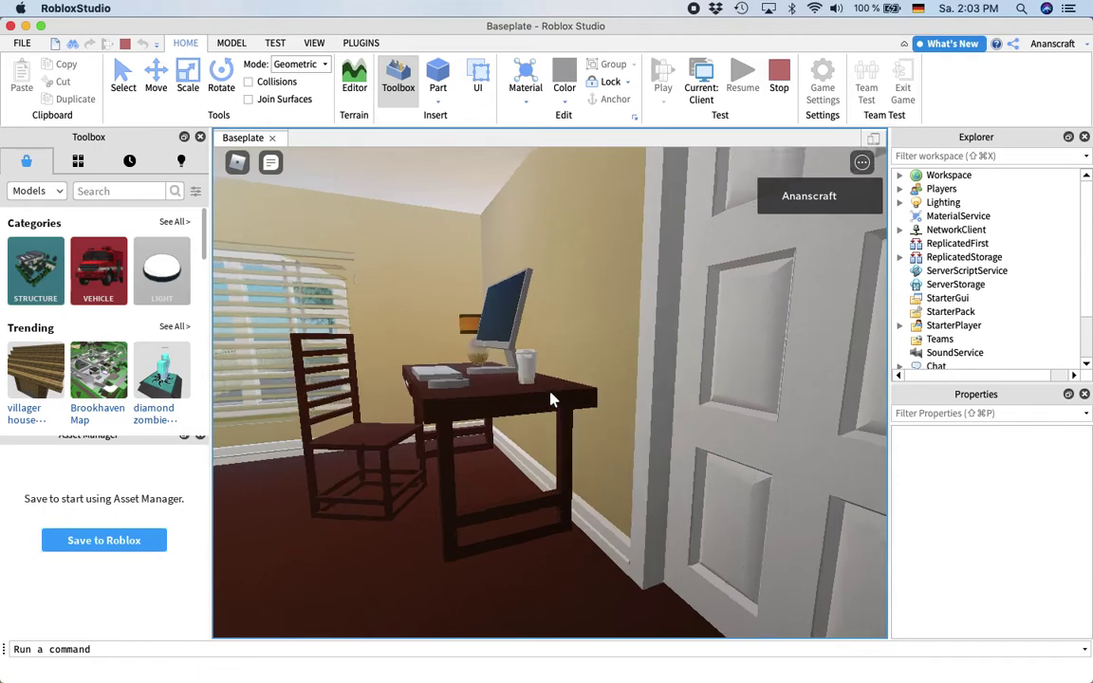
pyautogui.press('Left')
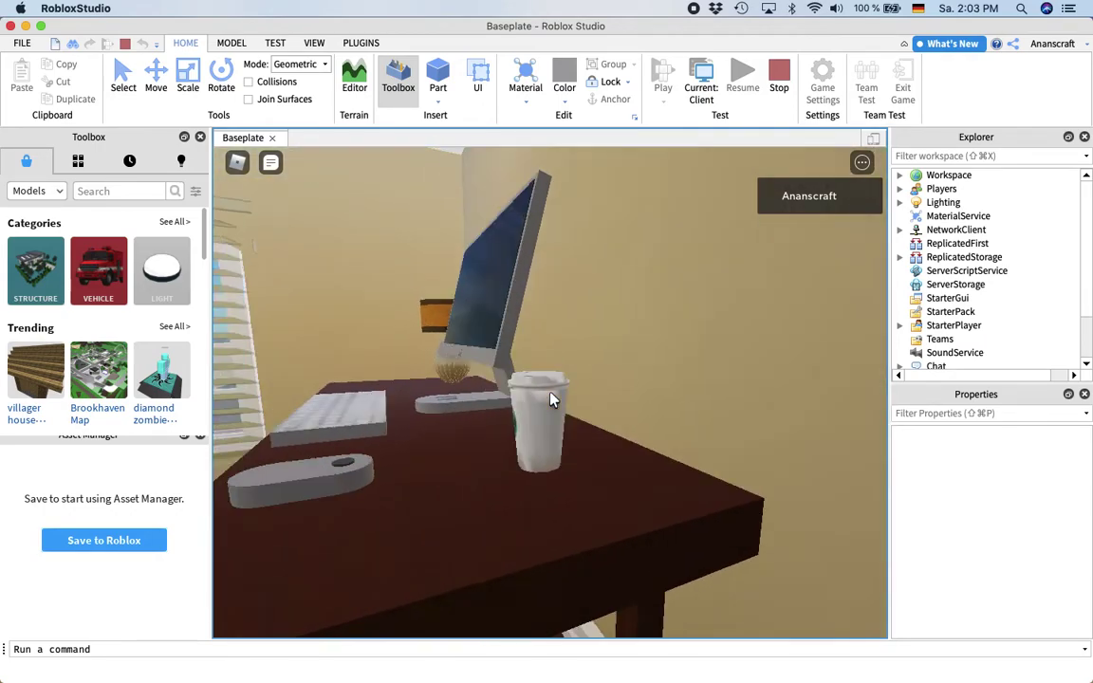
pyautogui.press('w')
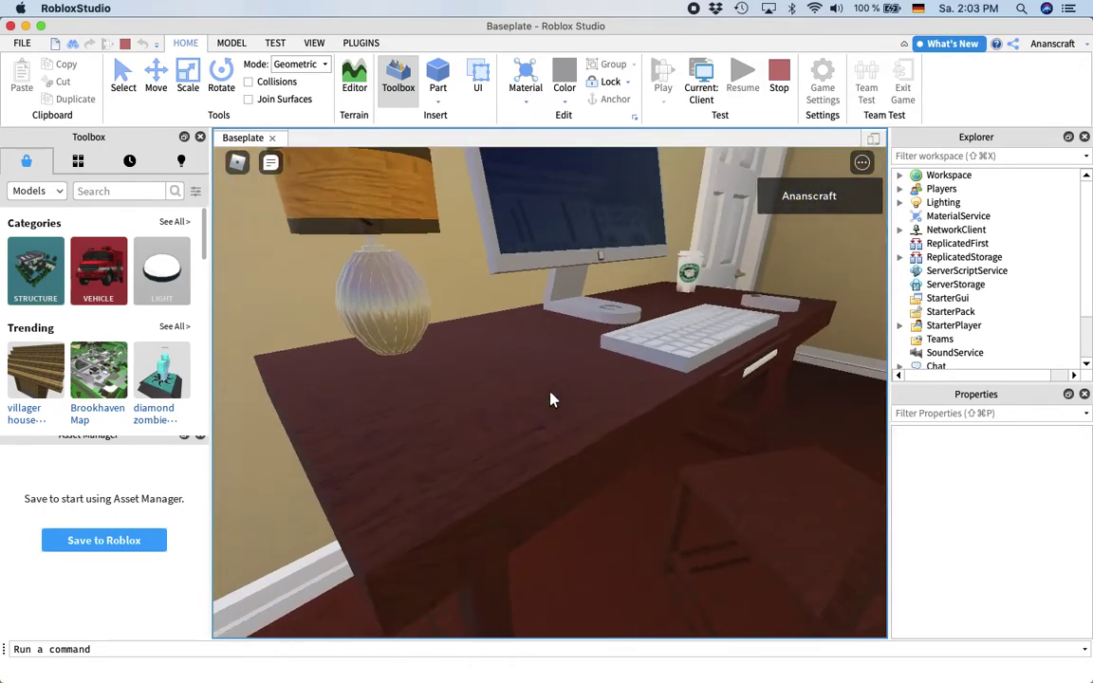
pyautogui.press('w')
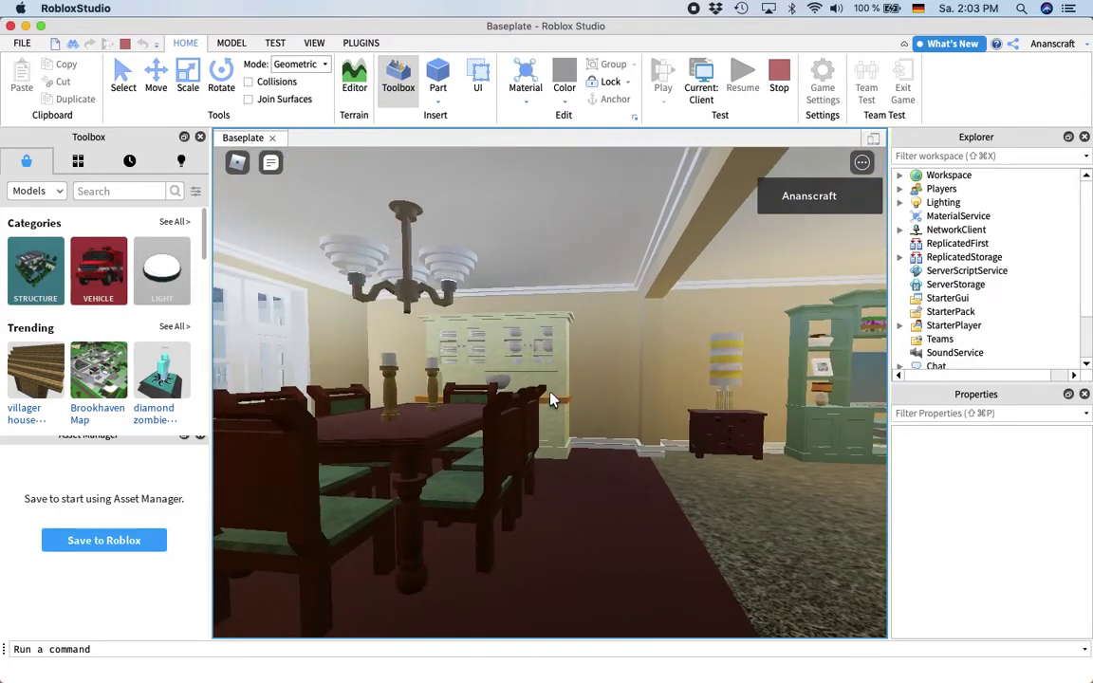
pyautogui.press('w')
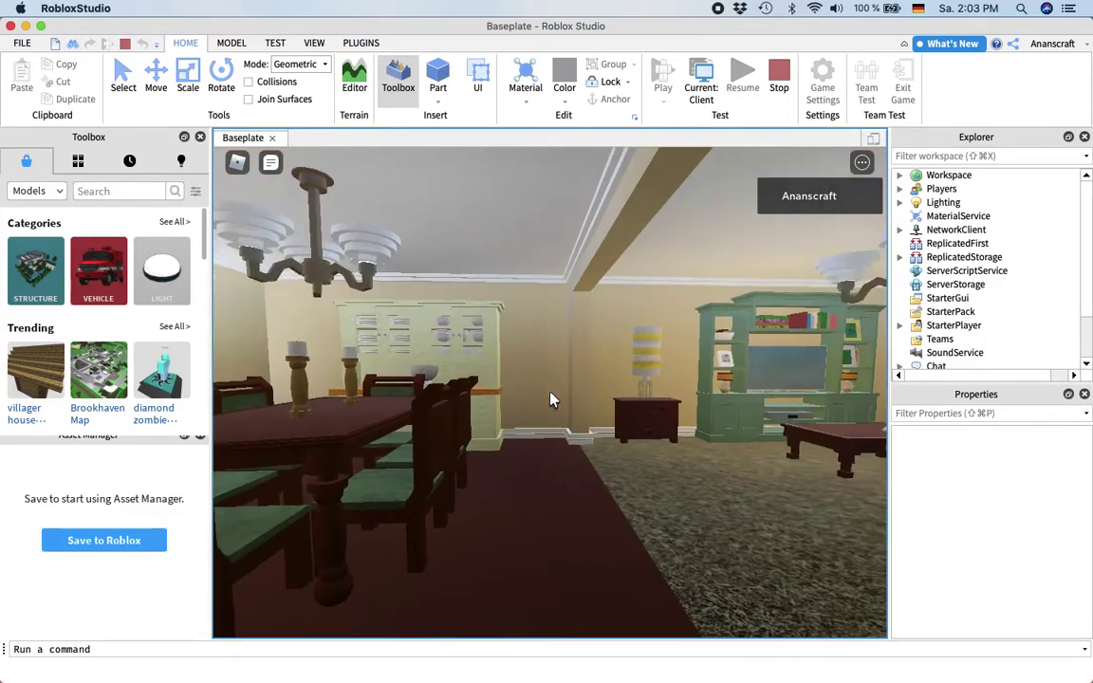
pyautogui.press('w')
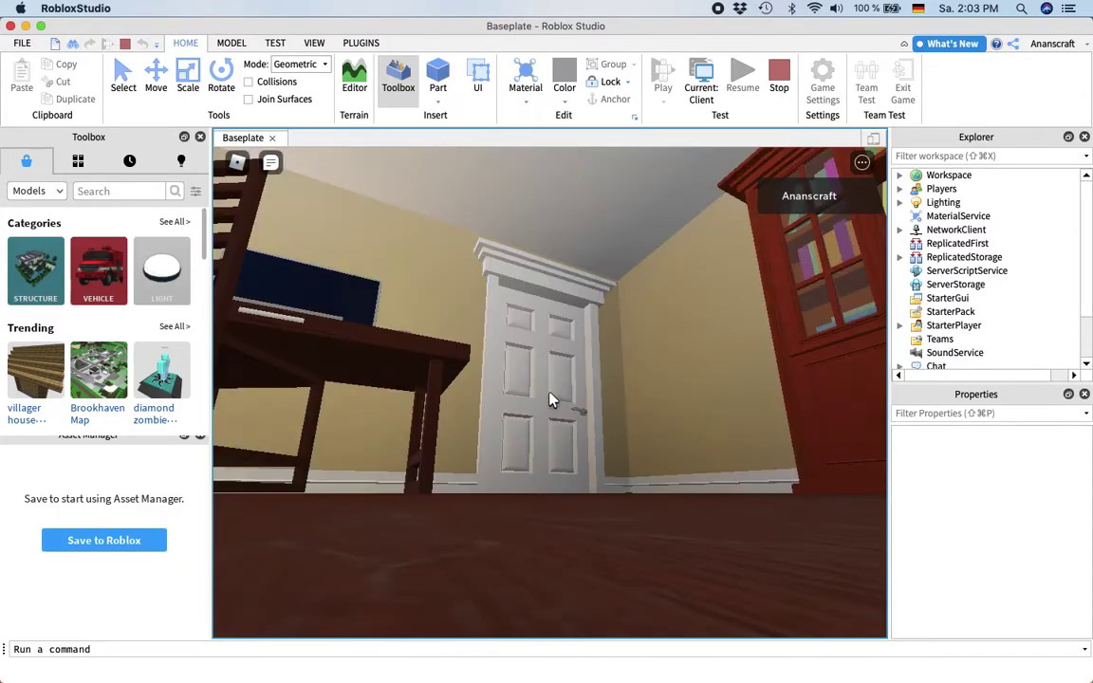
pyautogui.click(779, 86)
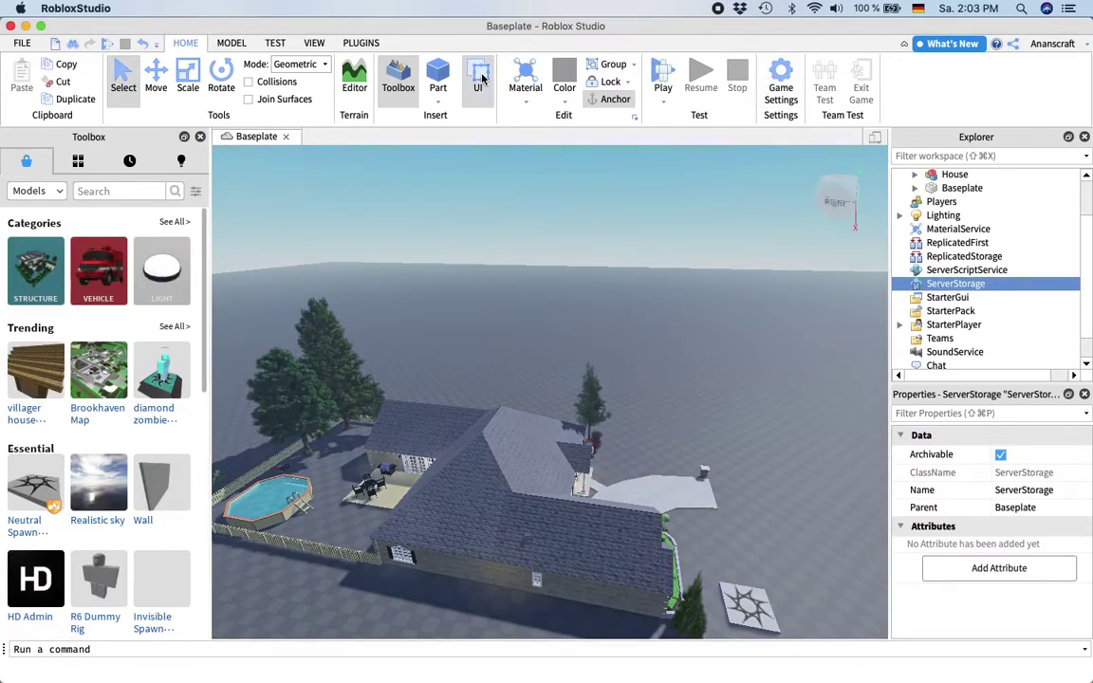
# Step: Look through the UI, plugin, view and test command sets
pyautogui.click(477, 81)
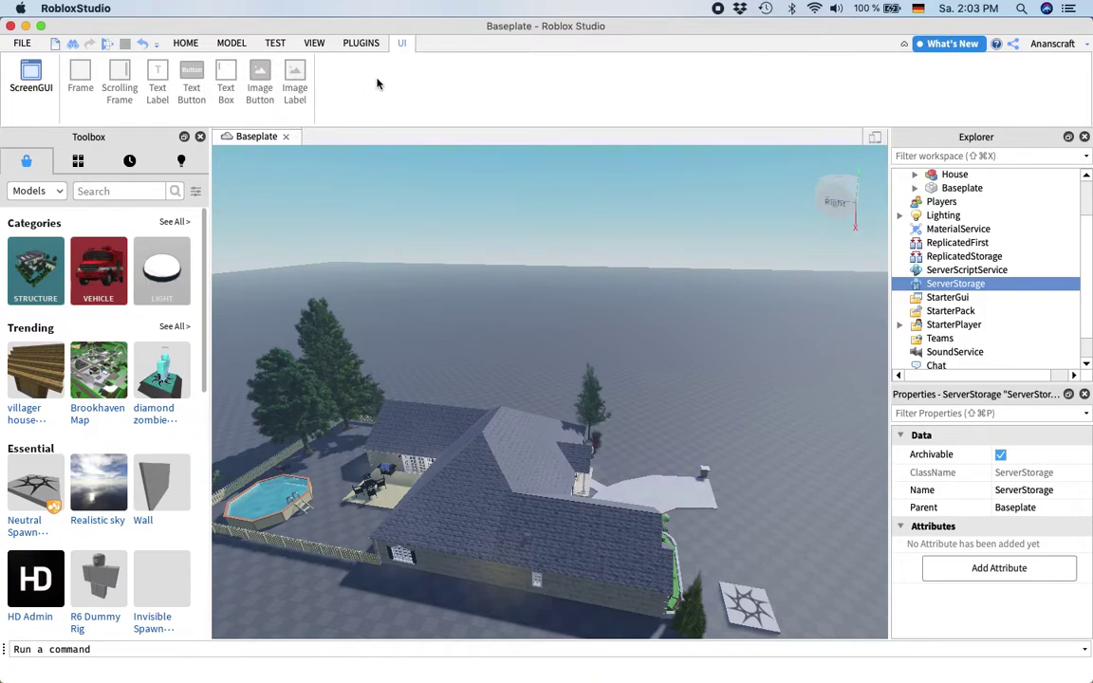
pyautogui.click(367, 45)
pyautogui.click(314, 43)
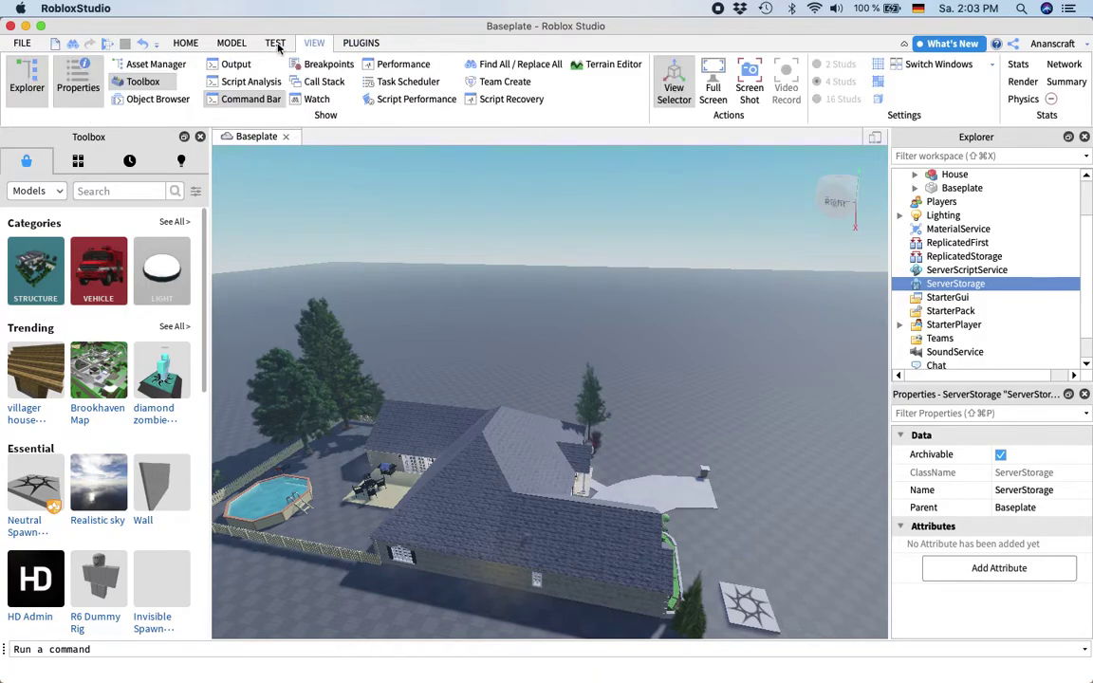
pyautogui.click(272, 44)
pyautogui.click(312, 45)
# Step: Show the Terrain Editor in place of the Toolbox and insert a part into the Workspace
pyautogui.click(187, 44)
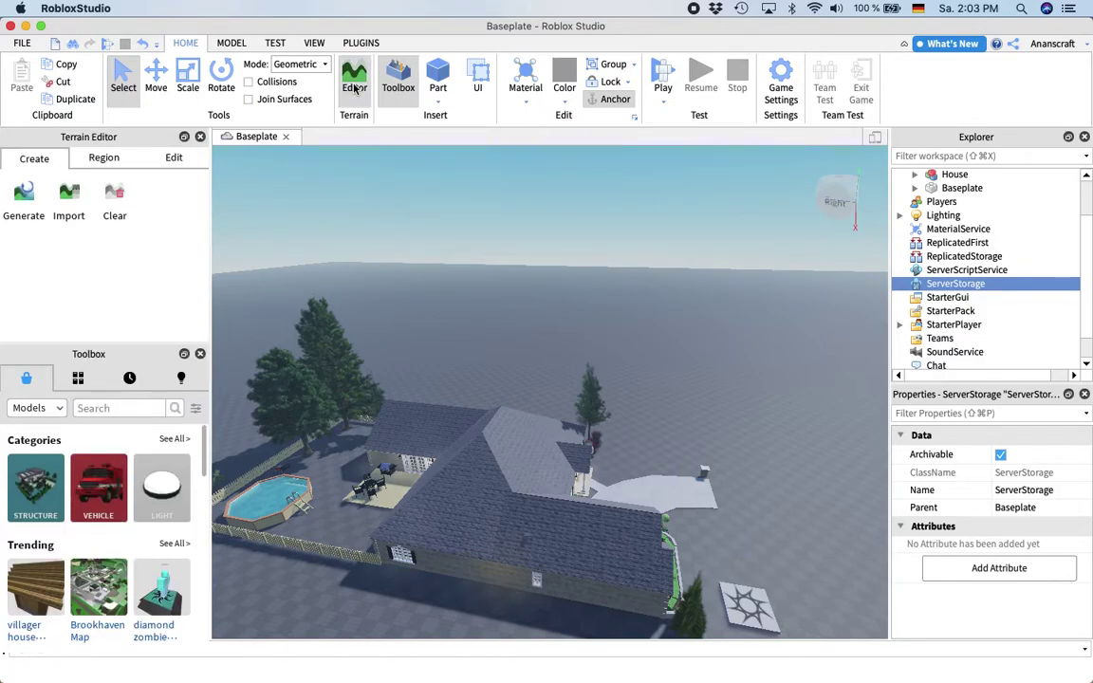
pyautogui.click(396, 76)
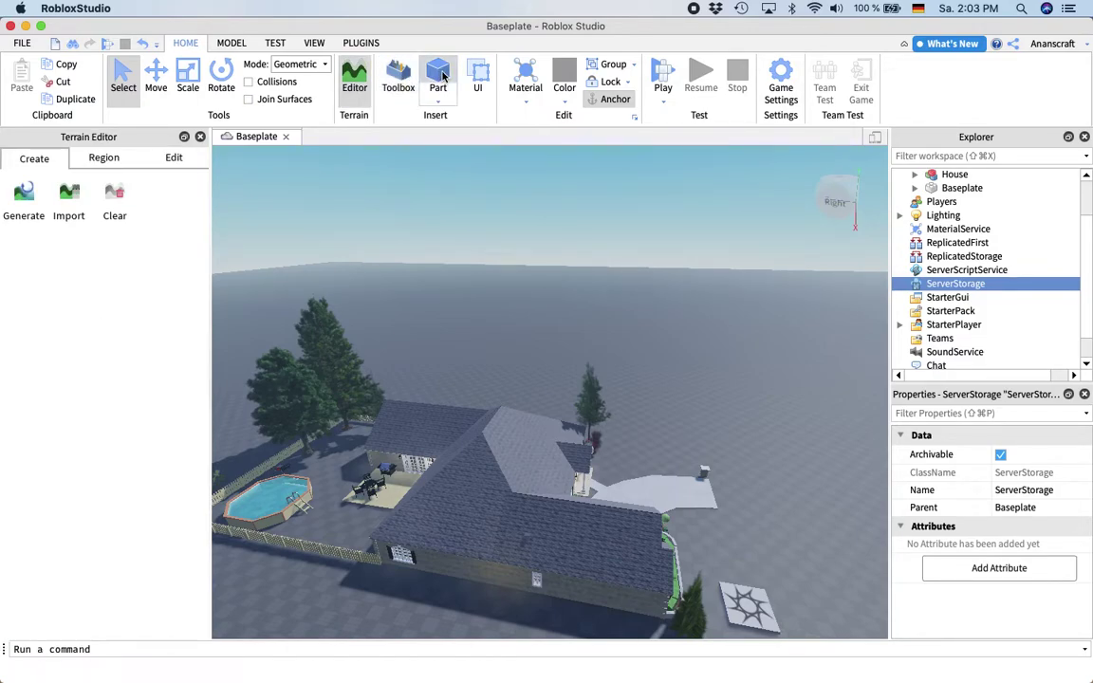
pyautogui.click(439, 75)
# Step: Look at the UI element commands and try the Physical tool mode before returning to Geometric
pyautogui.click(479, 78)
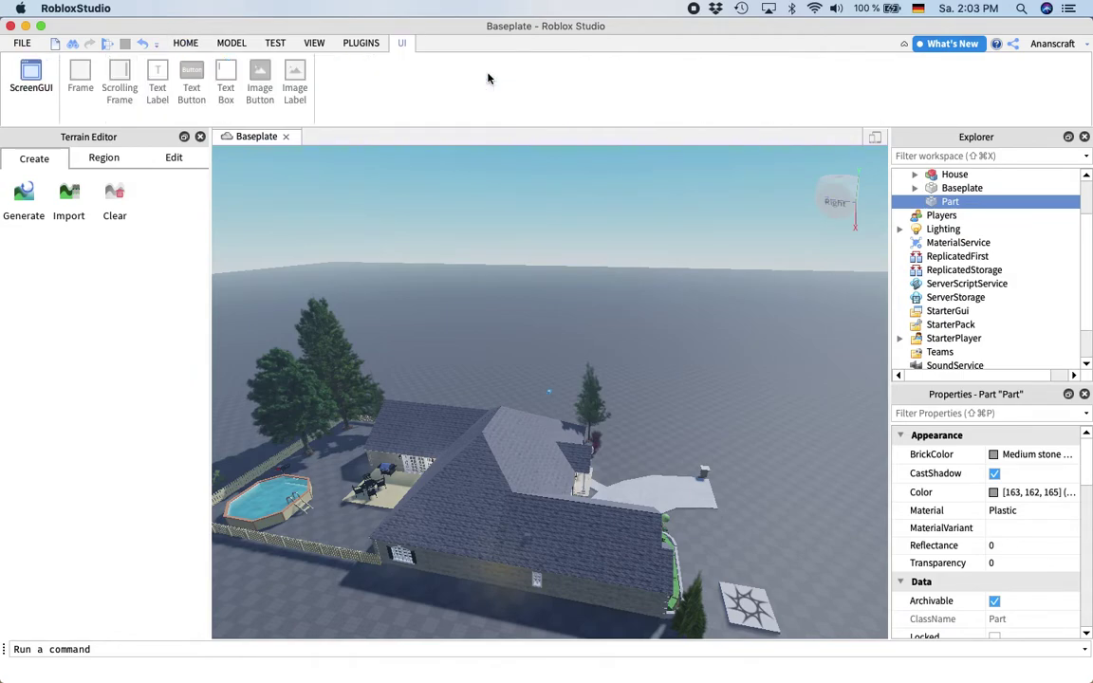
pyautogui.click(186, 44)
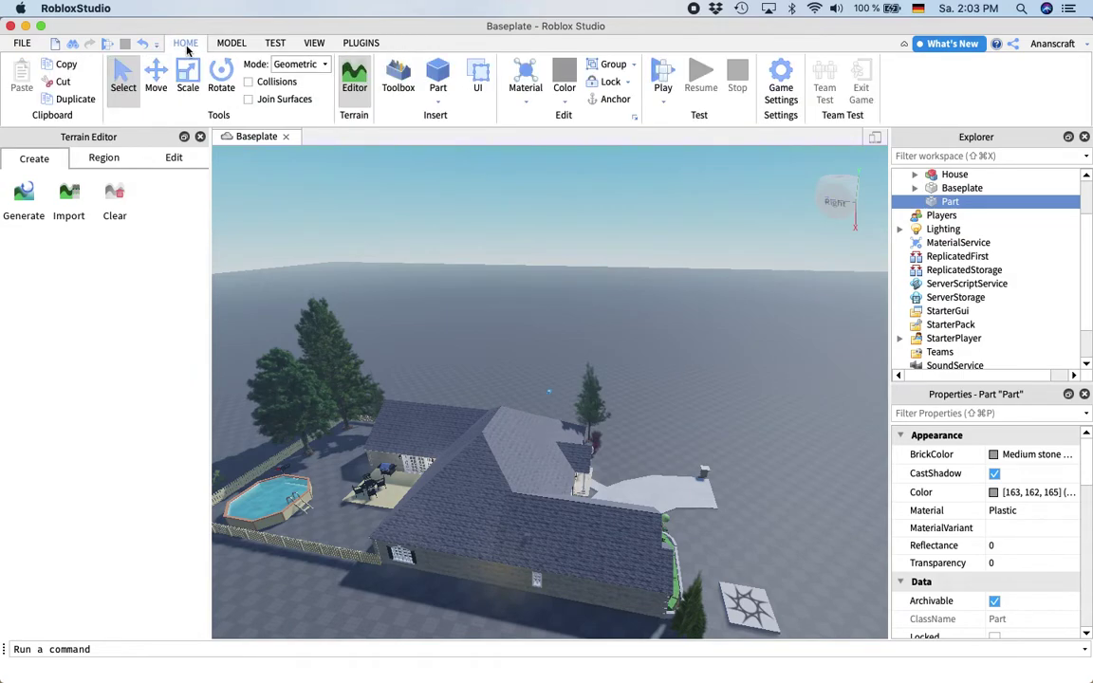
pyautogui.click(297, 66)
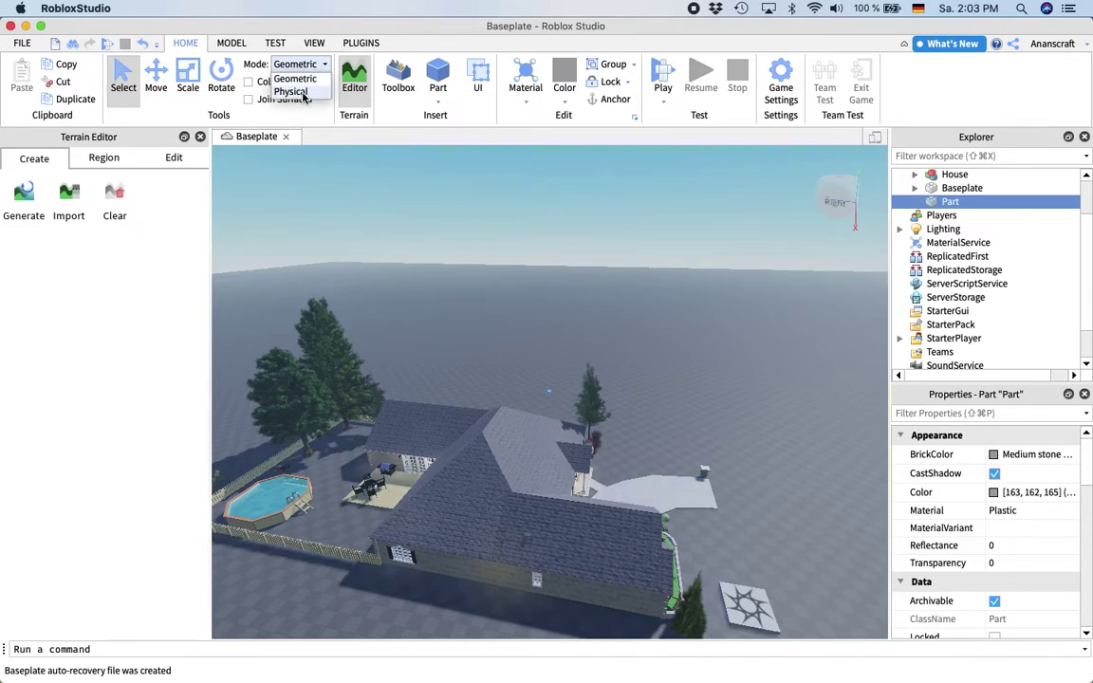
pyautogui.click(303, 91)
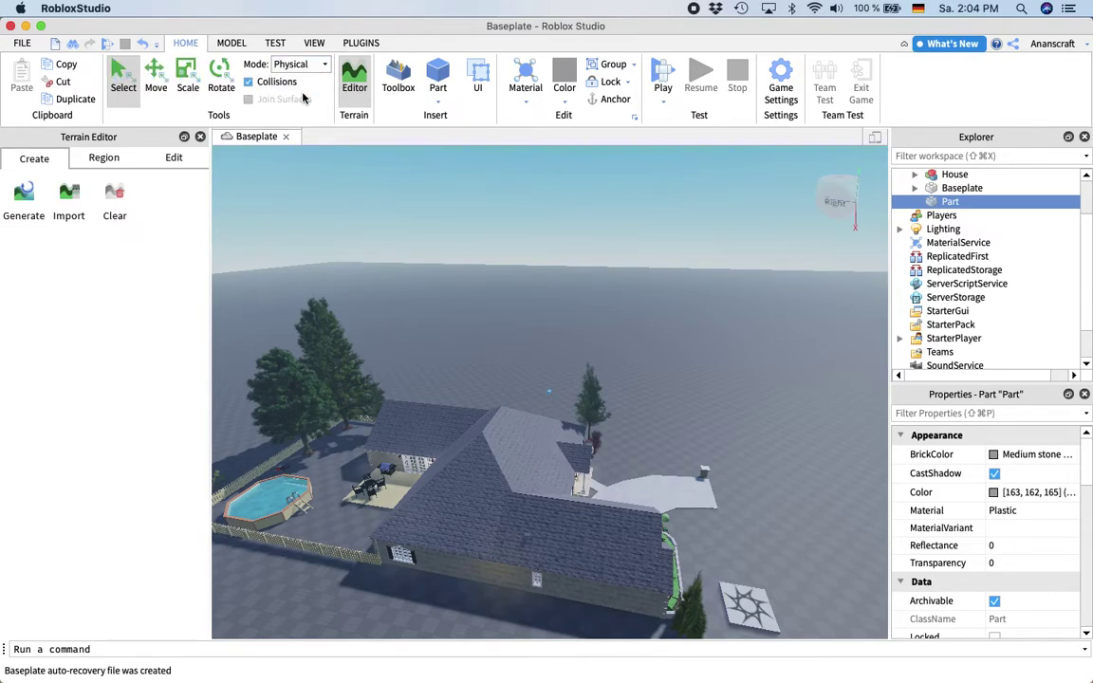
pyautogui.scroll(-5, 501, 297)
pyautogui.scroll(8, 501, 297)
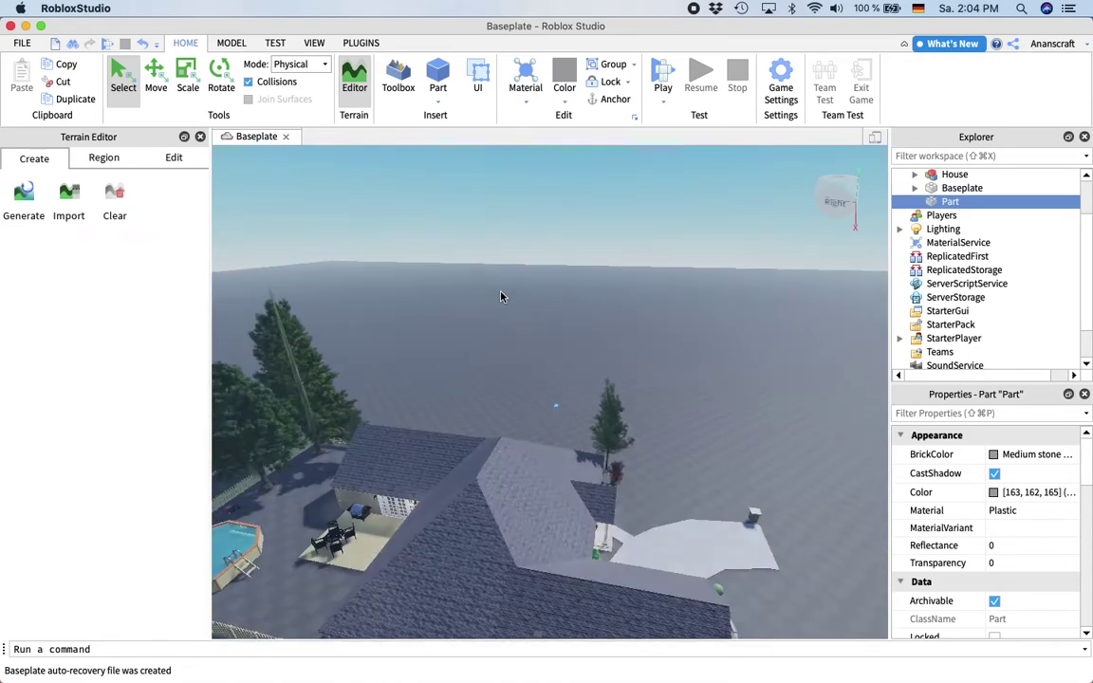
pyautogui.scroll(-2, 500, 297)
pyautogui.click(297, 64)
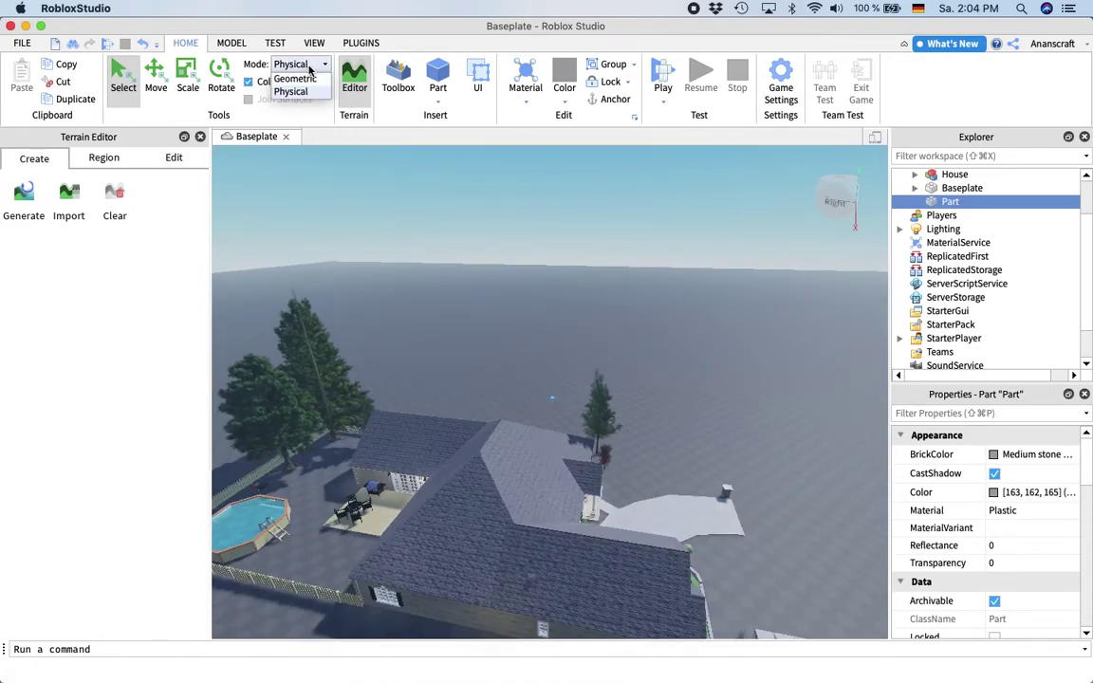
pyautogui.click(295, 80)
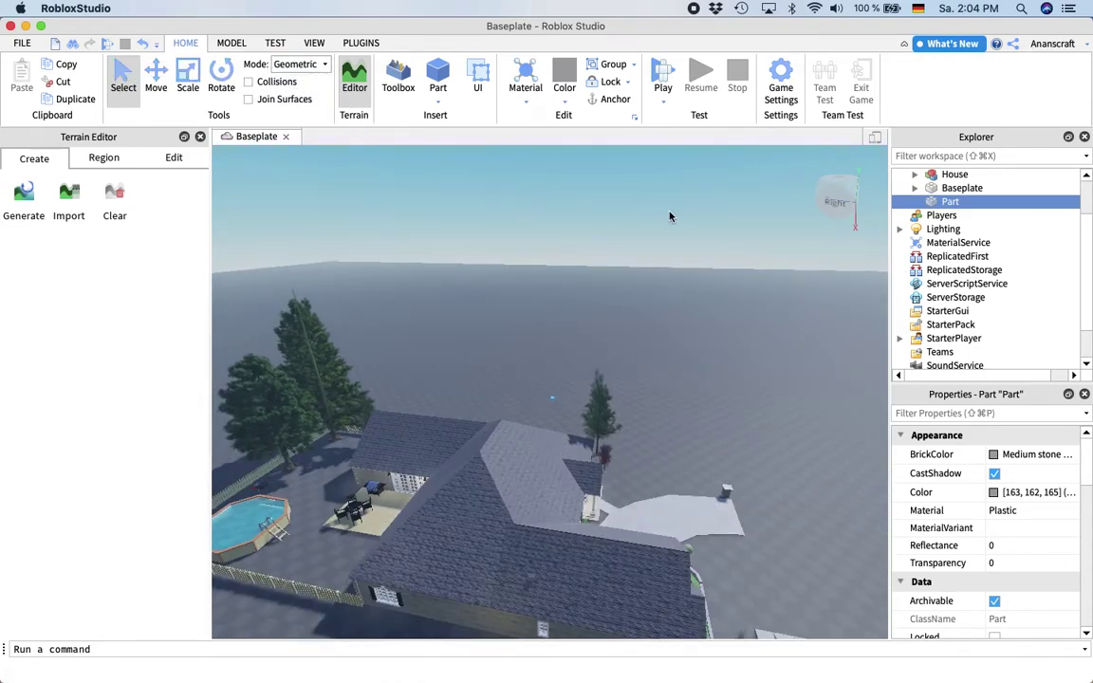
# Step: Try Lime green on the Baseplate and set its BrickColor to Really black
pyautogui.scroll(-2, 939, 227)
pyautogui.hscroll(1, 939, 228)
pyautogui.scroll(3, 939, 236)
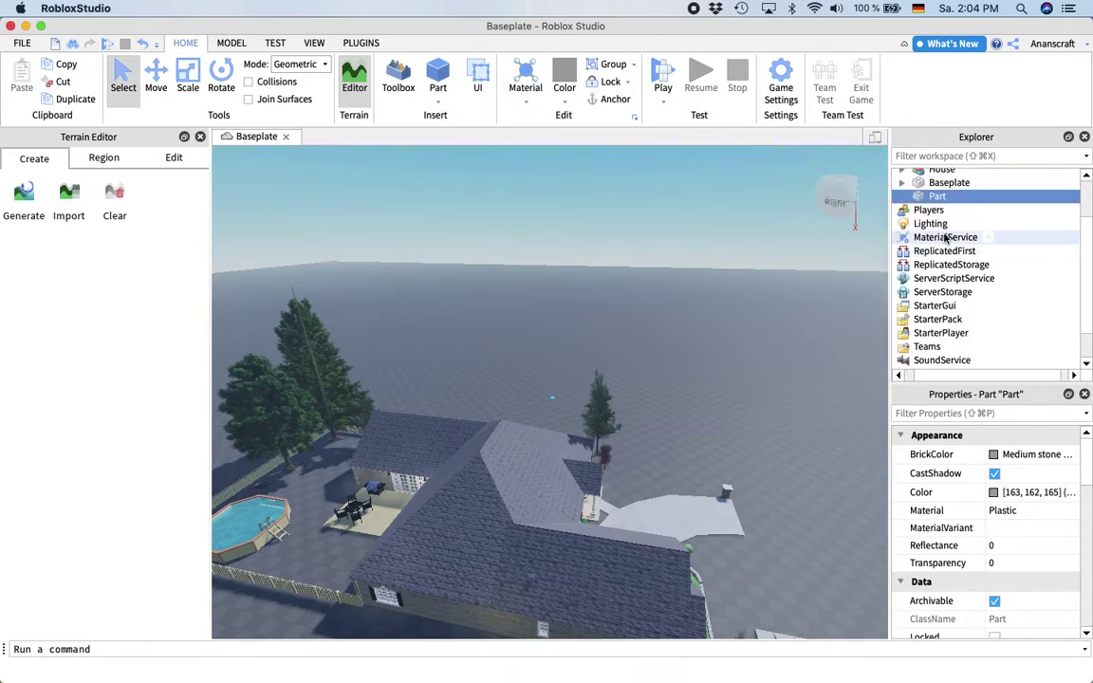
pyautogui.click(934, 194)
pyautogui.hscroll(-1, 949, 227)
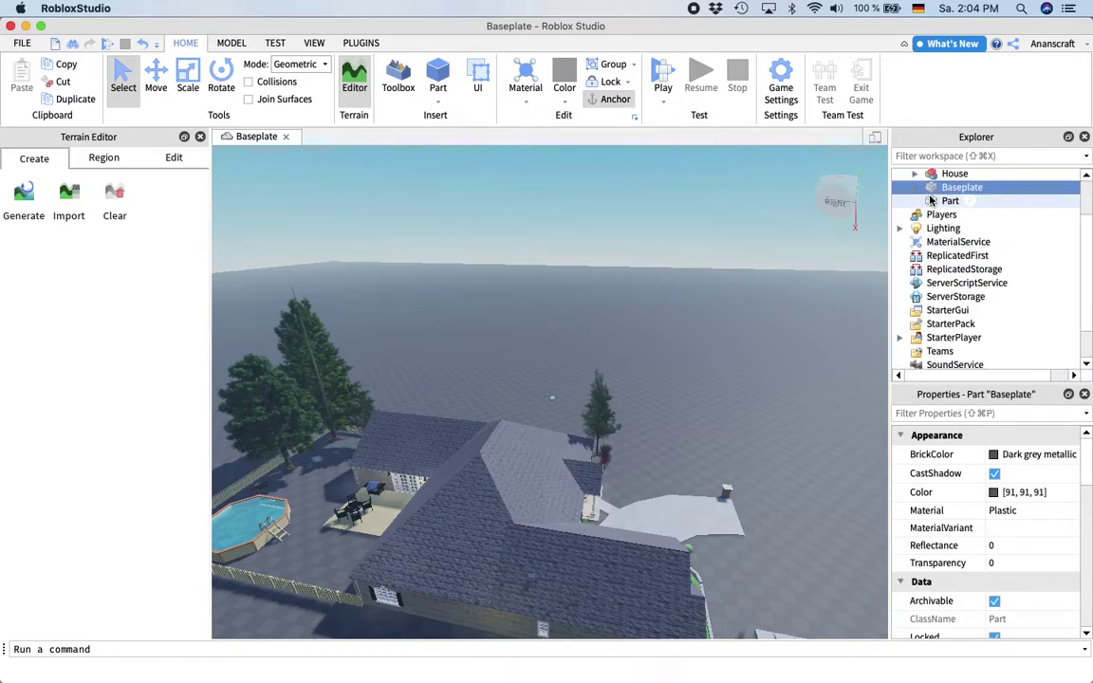
pyautogui.click(1000, 453)
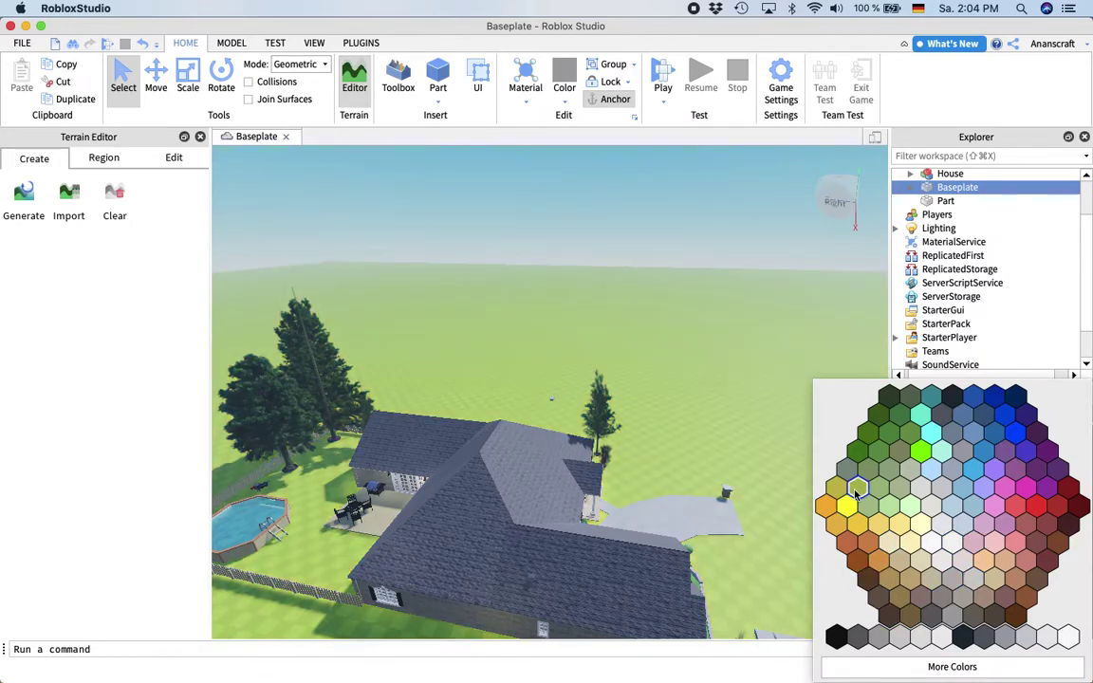
pyautogui.click(921, 457)
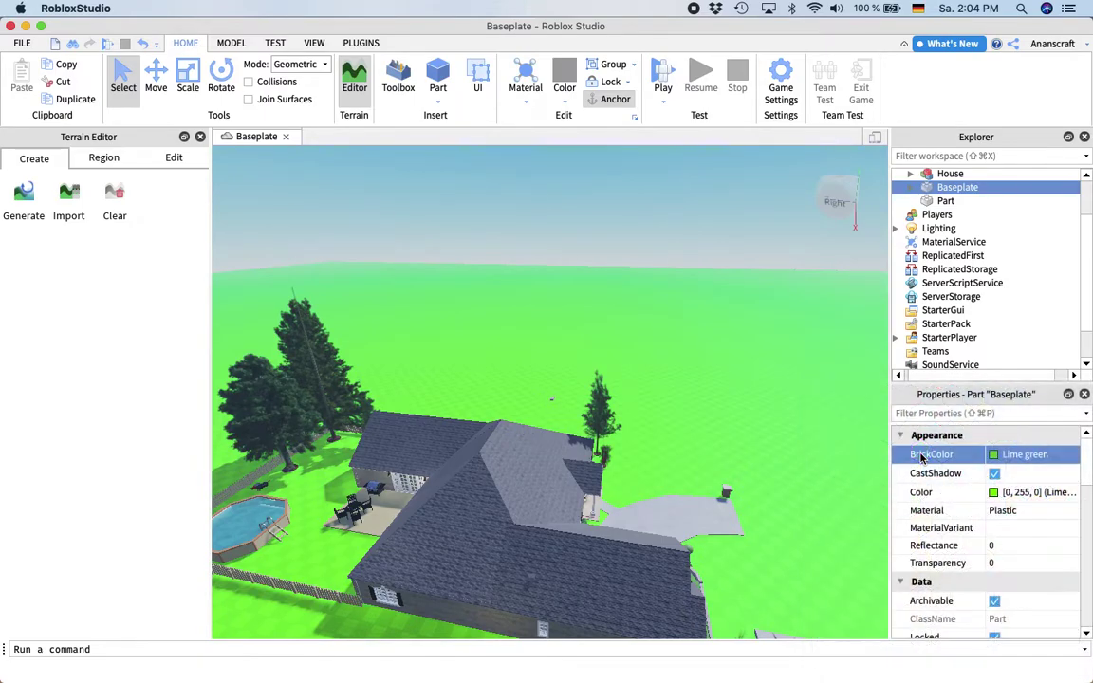
pyautogui.click(989, 451)
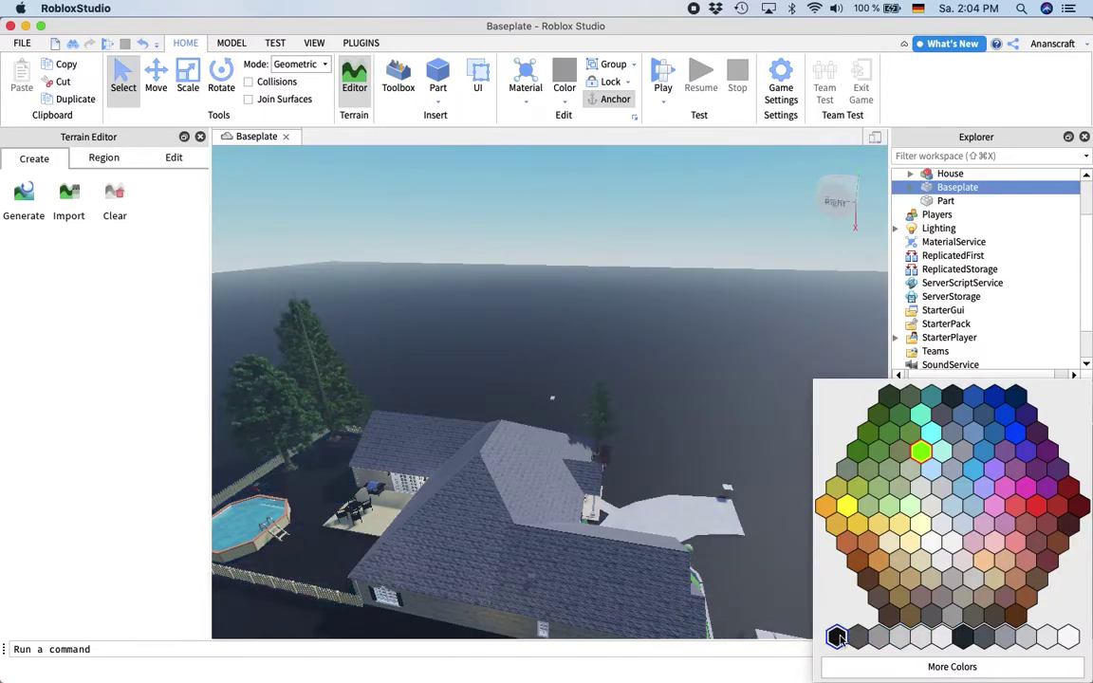
pyautogui.click(837, 636)
# Step: Try the Ice and Neon materials on the Baseplate and return it to Plastic
pyautogui.click(1020, 512)
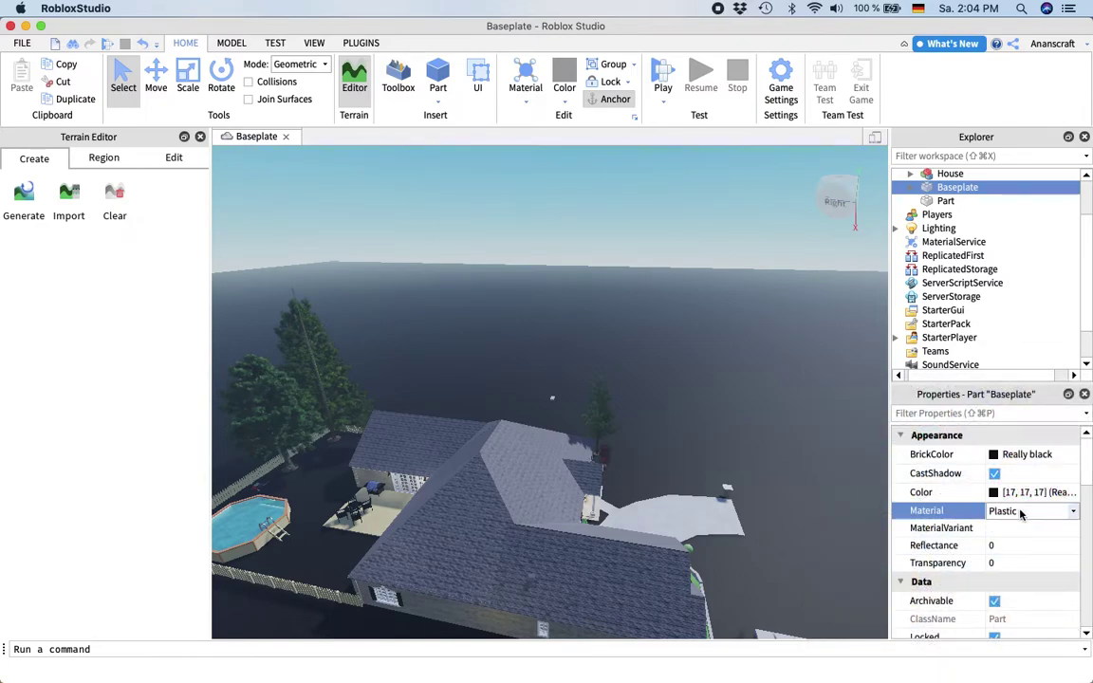
pyautogui.click(1023, 512)
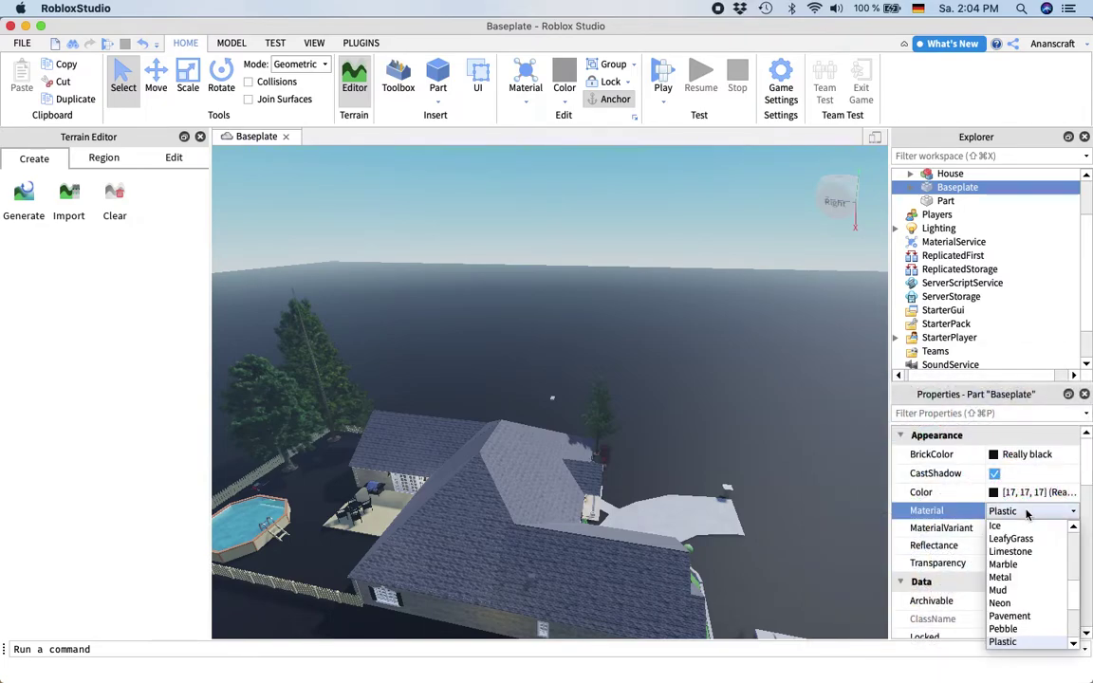
pyautogui.click(1004, 525)
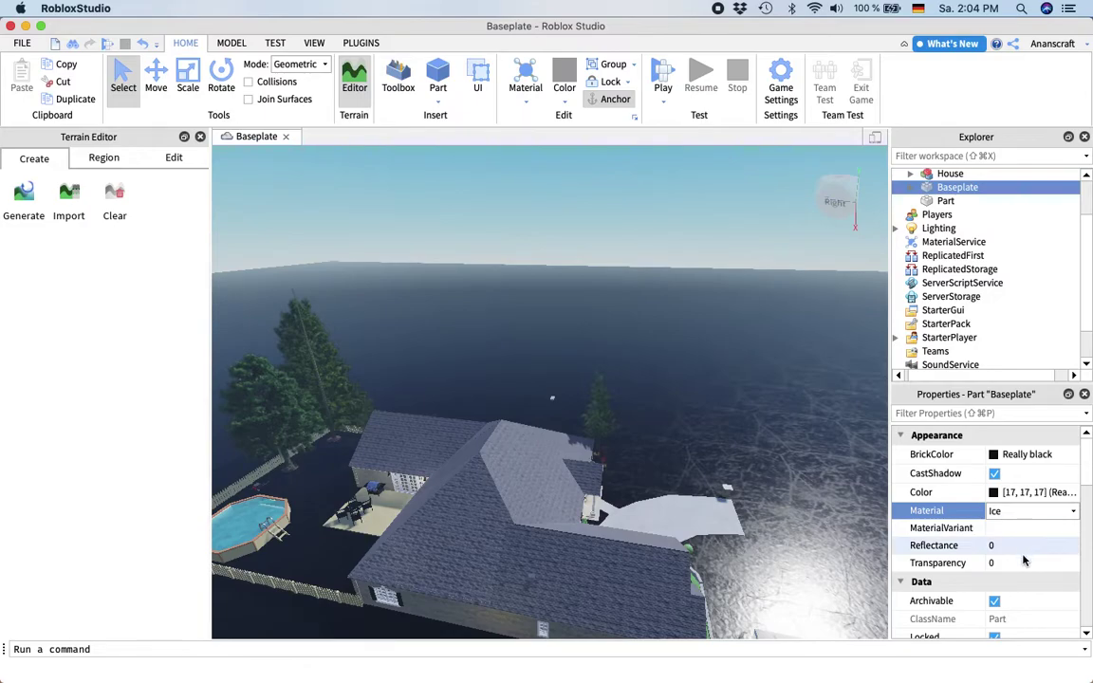
pyautogui.click(1009, 512)
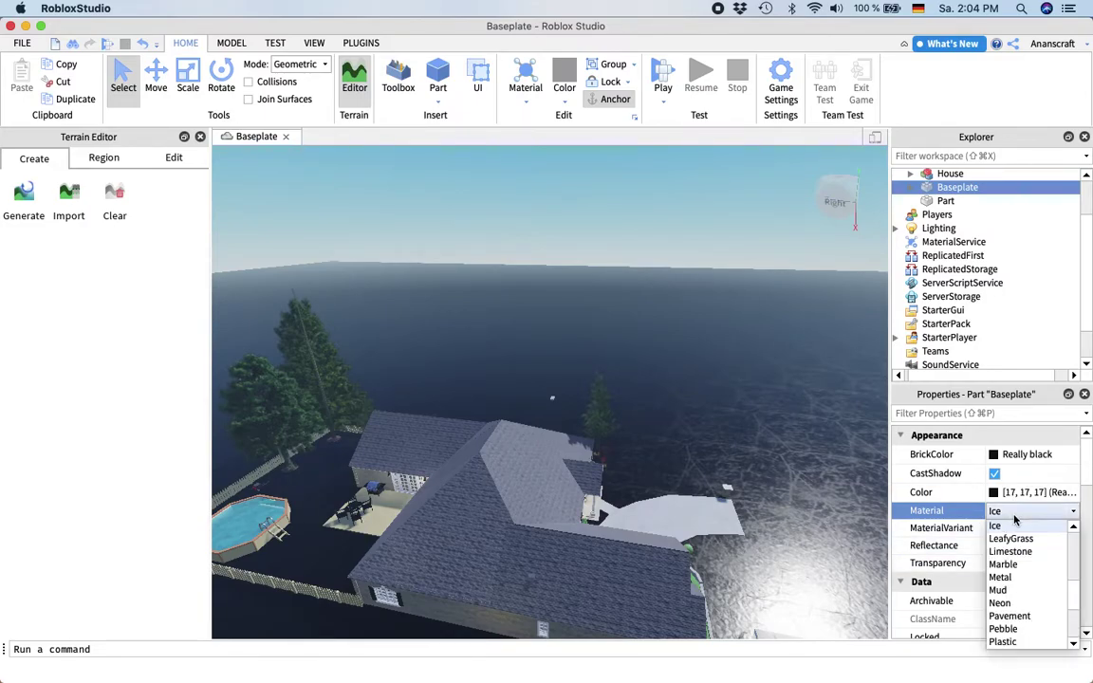
pyautogui.click(1000, 604)
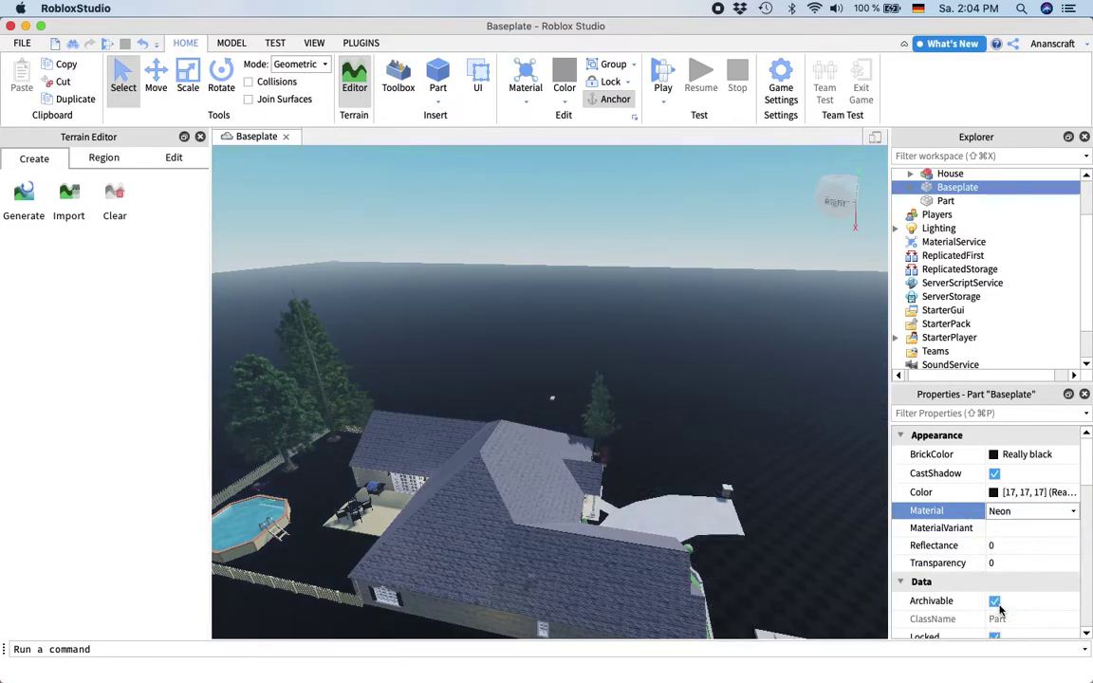
pyautogui.click(1004, 512)
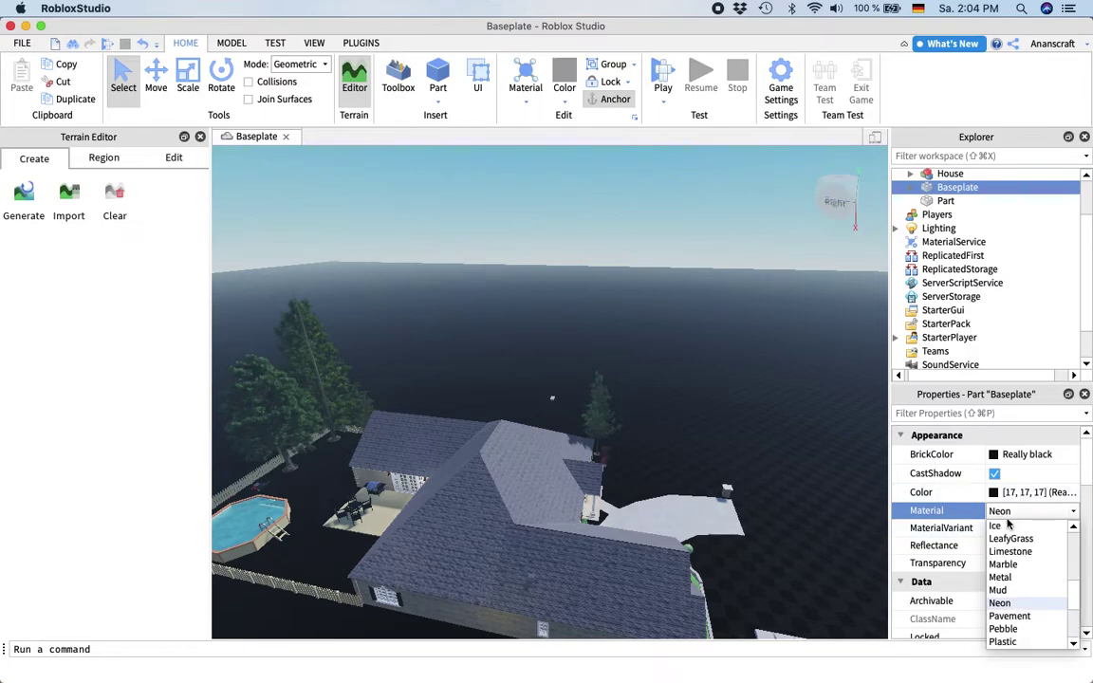
pyautogui.click(1004, 643)
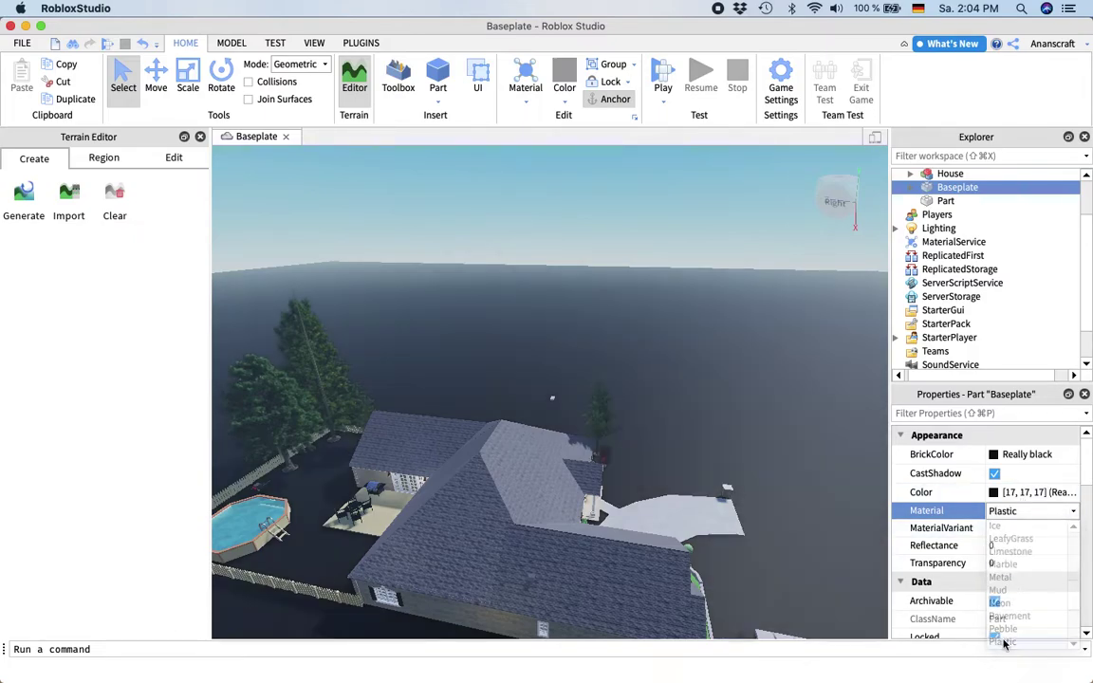
# Step: Try the LeafyGrass material and set the Baseplate's Material to Limestone
pyautogui.click(1024, 526)
pyautogui.click(1019, 512)
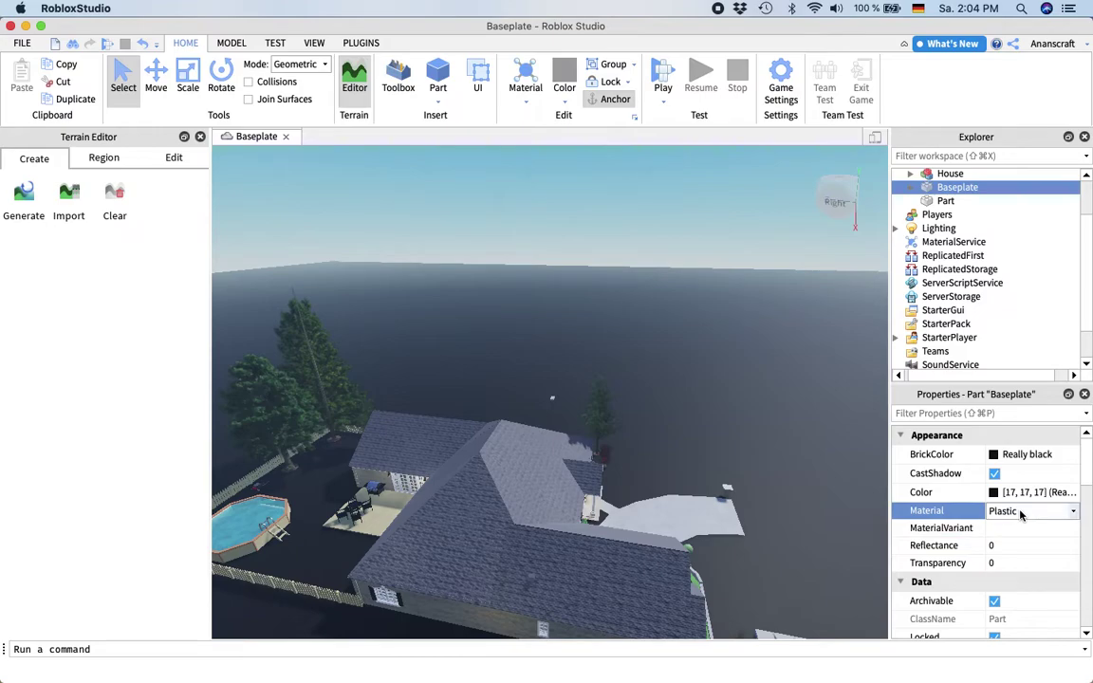
pyautogui.click(1020, 511)
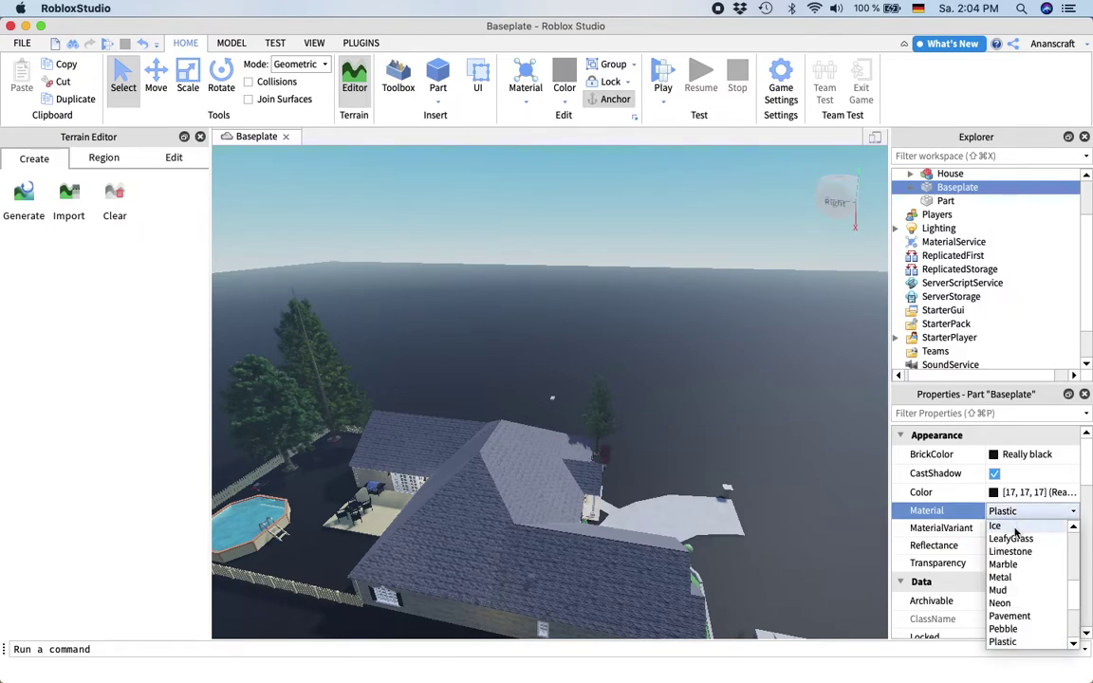
pyautogui.click(1015, 539)
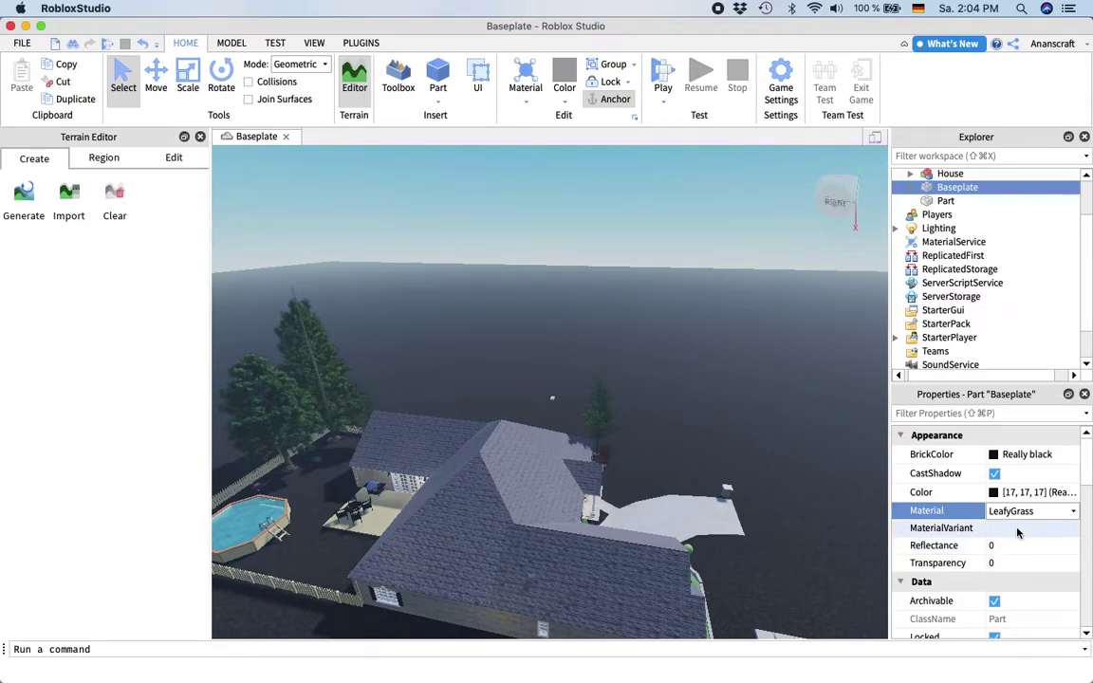
pyautogui.click(1017, 512)
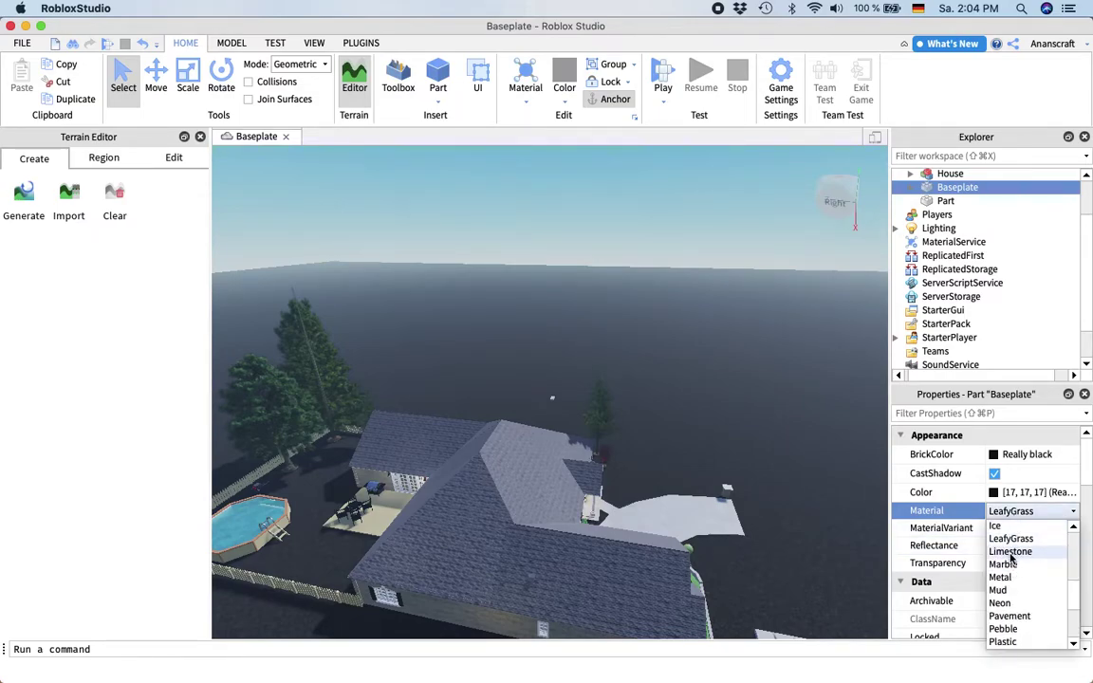
pyautogui.click(1011, 552)
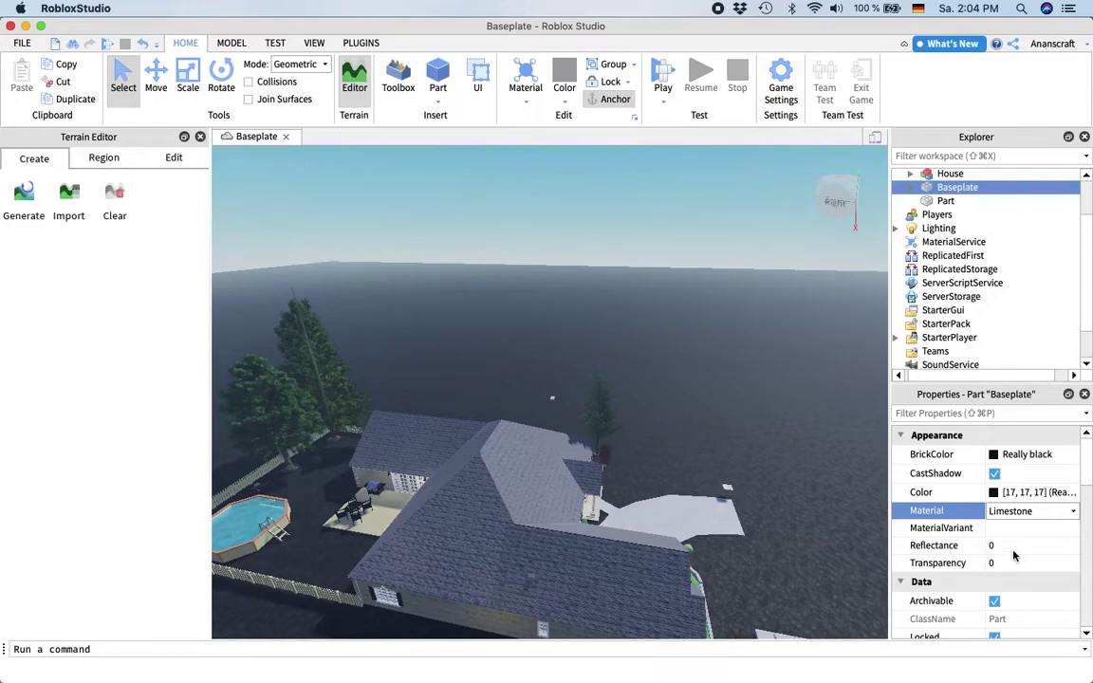
# Step: Look through the Baseplate's remaining properties and select the Workspace to show its properties
pyautogui.scroll(-10, 987, 595)
pyautogui.scroll(-4, 986, 590)
pyautogui.scroll(-3, 926, 322)
pyautogui.scroll(4, 927, 325)
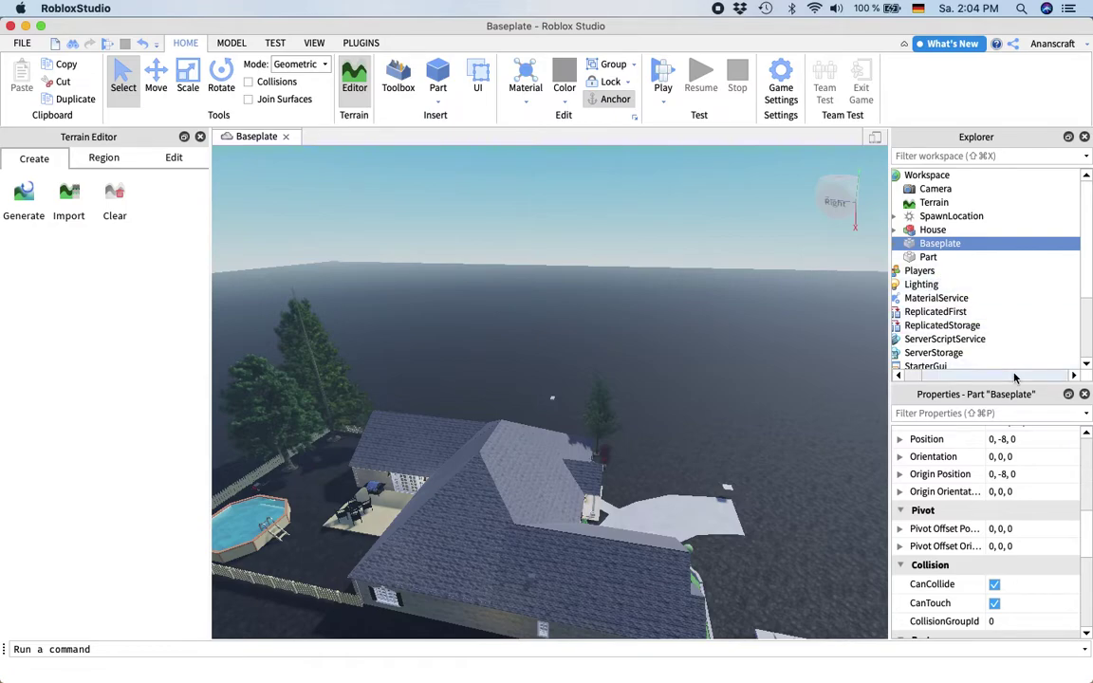
pyautogui.click(939, 178)
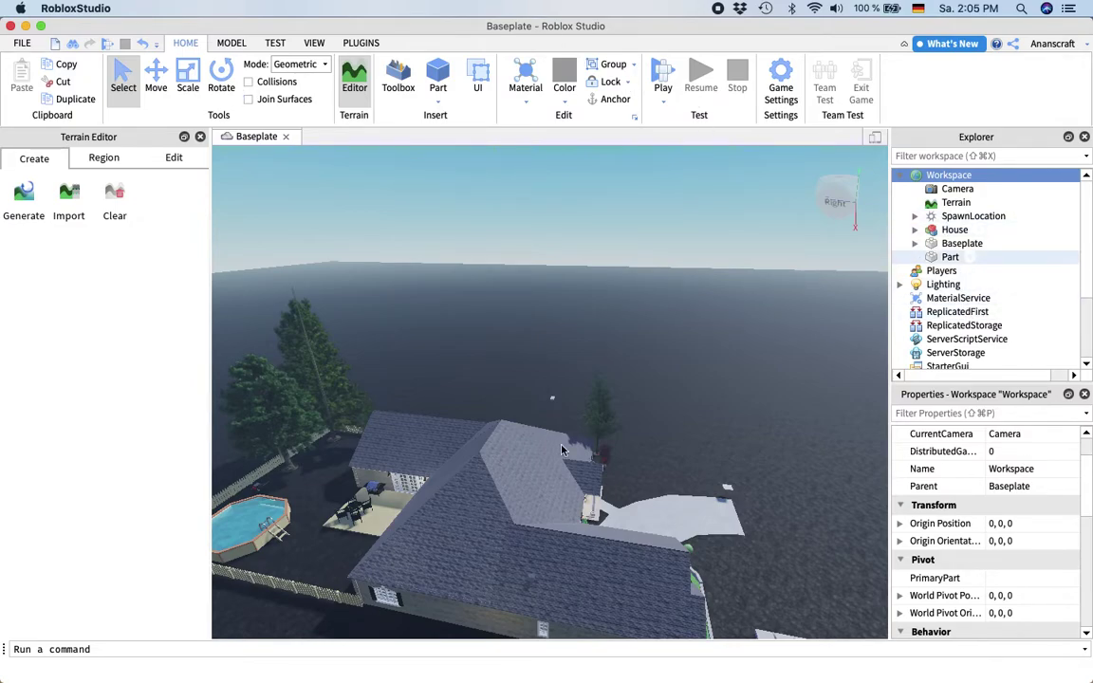
# Step: Enter some test text in the command bar and clear it without running it
pyautogui.click(158, 646)
pyautogui.write('hgfgnjm,')
pyautogui.press('BackSpace')
pyautogui.press('BackSpace')
pyautogui.press('BackSpace')
pyautogui.press('BackSpace')
pyautogui.press('BackSpace')
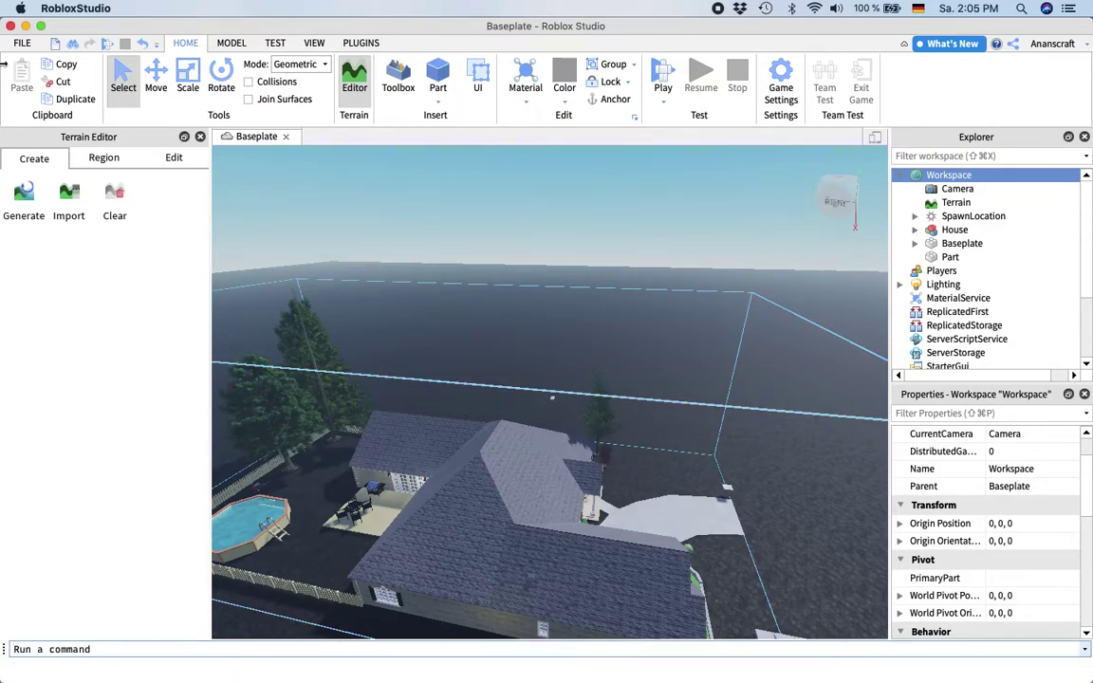
# Step: Try the Rotate tool on the Workspace and activate the Scale tool
pyautogui.click(217, 74)
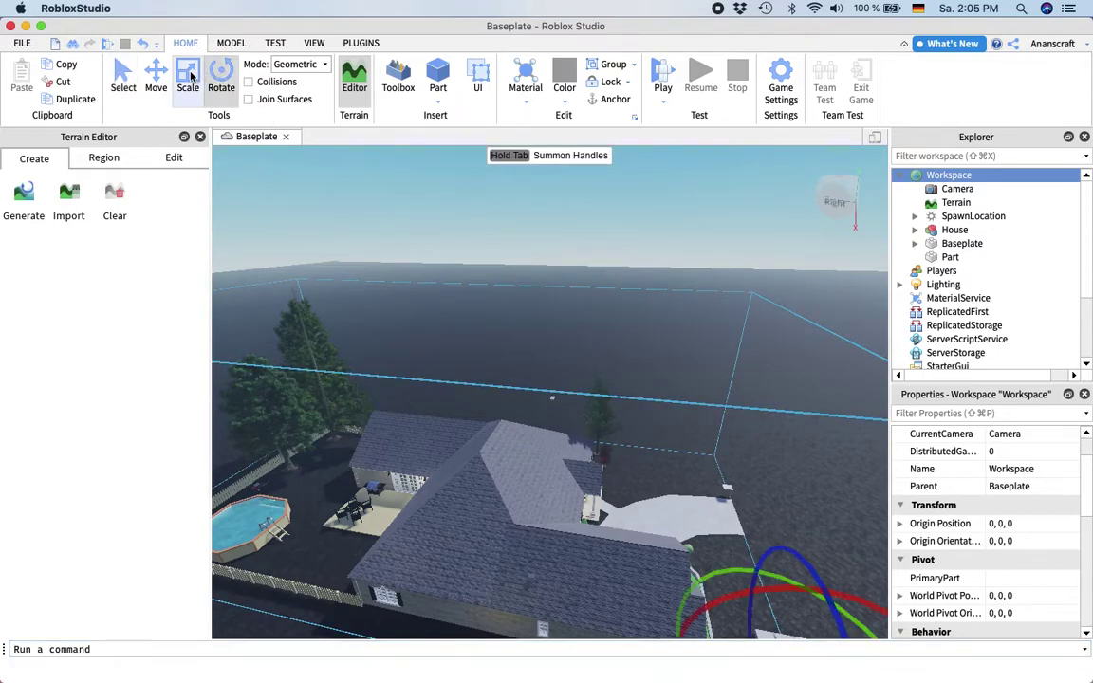
pyautogui.click(187, 74)
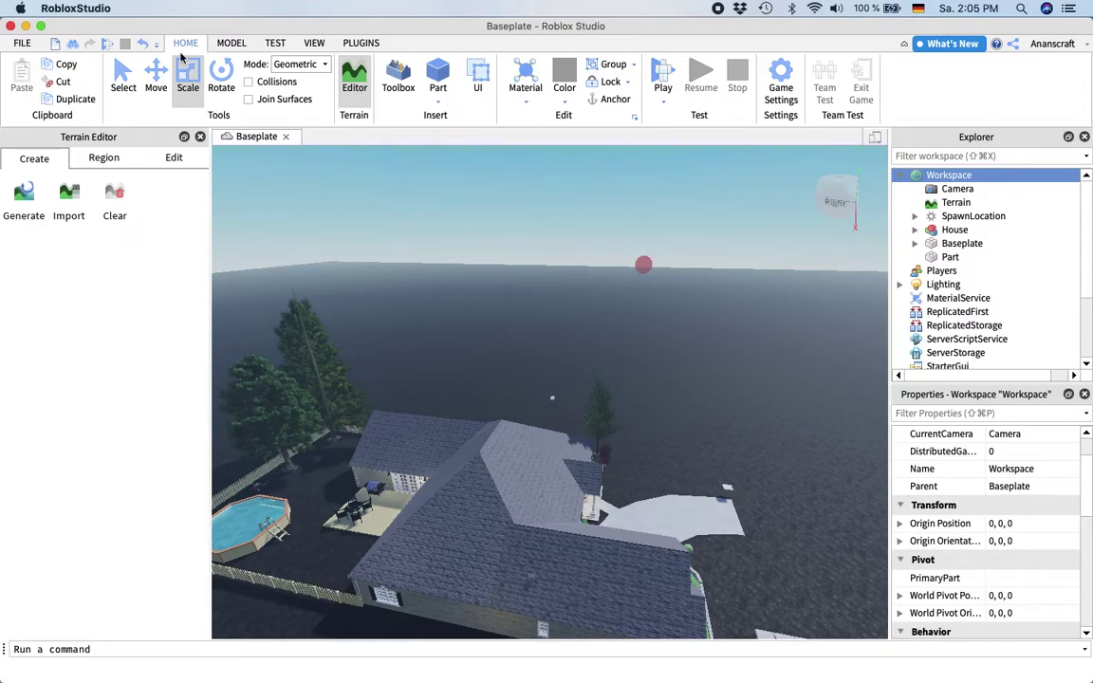
# Step: Try to close the Baseplate place with its changes saved, and dismiss the publishing dialog about private assets
pyautogui.click(287, 138)
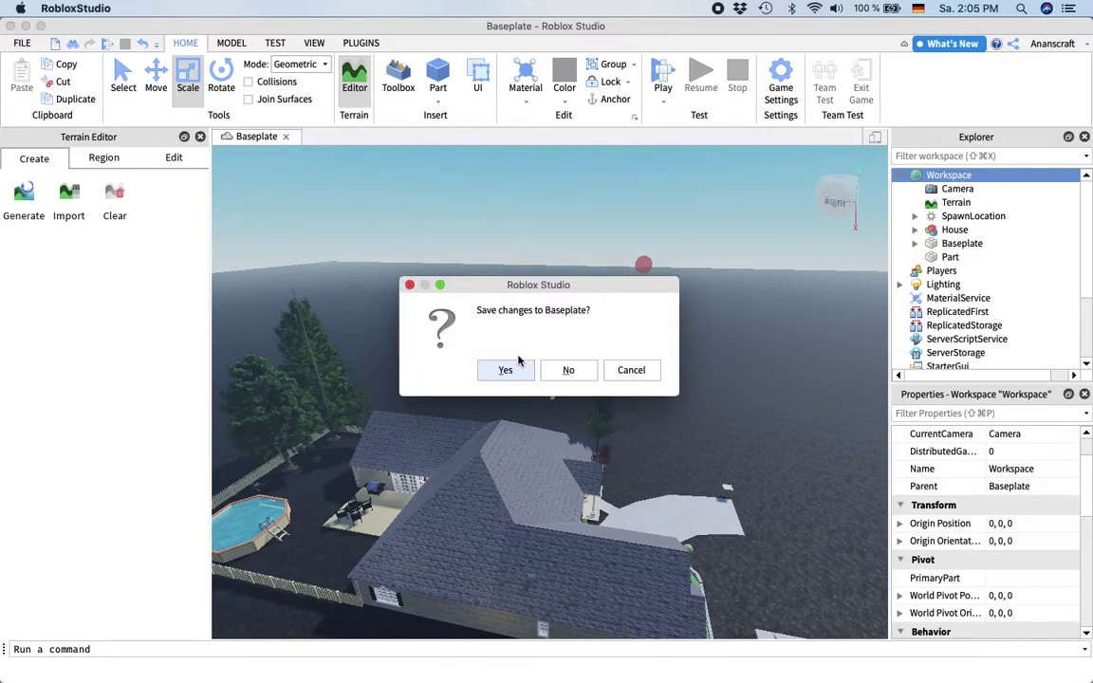
pyautogui.click(505, 371)
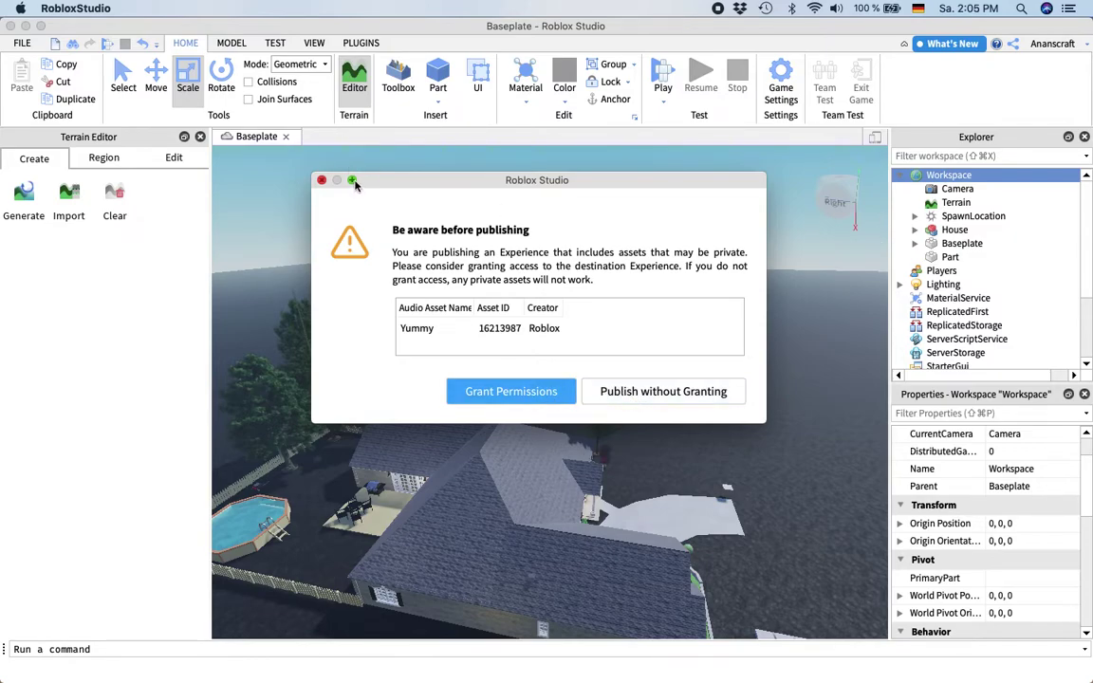
pyautogui.click(322, 182)
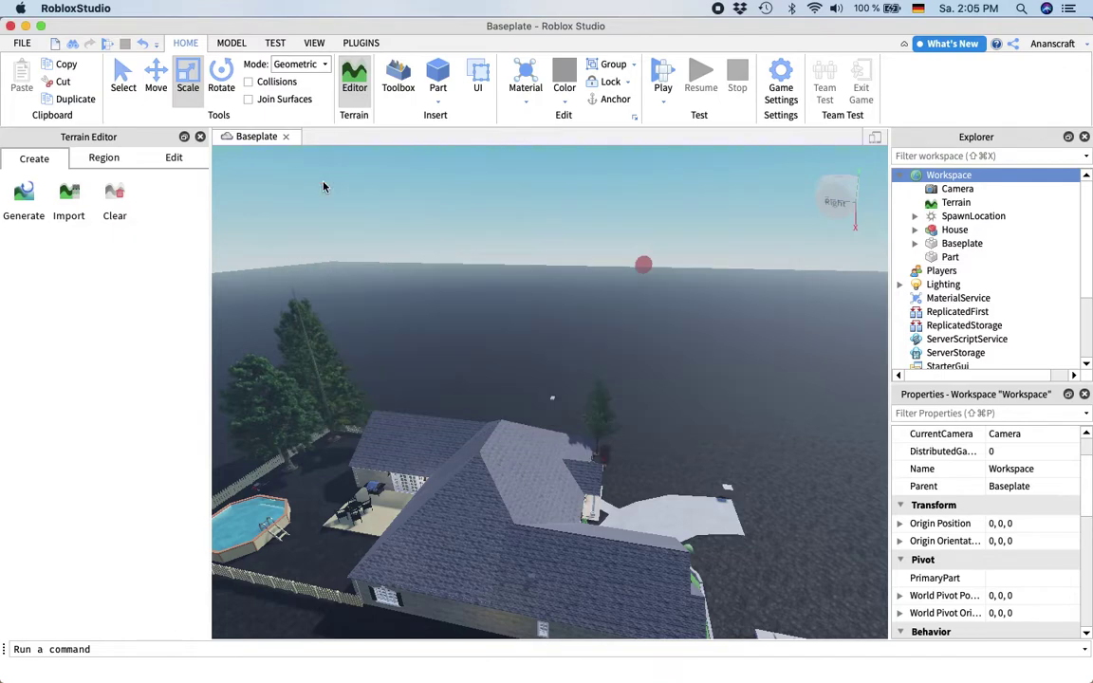
pyautogui.scroll(-6, 524, 399)
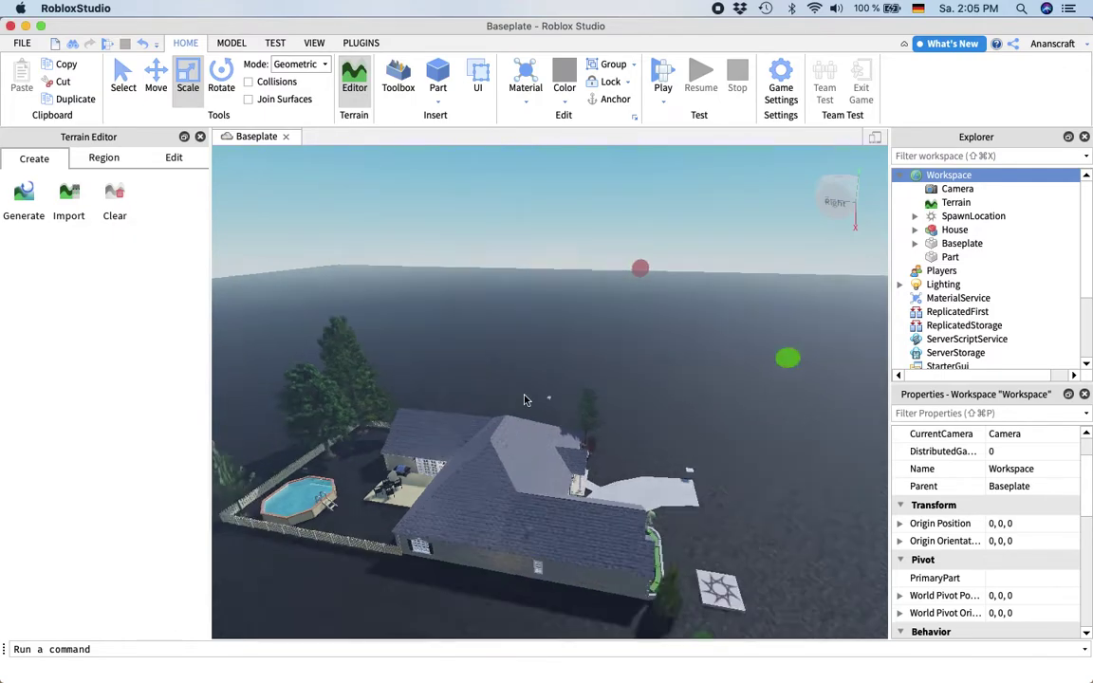
pyautogui.scroll(10, 524, 399)
pyautogui.scroll(-6, 525, 399)
pyautogui.scroll(10, 525, 399)
pyautogui.scroll(-5, 524, 399)
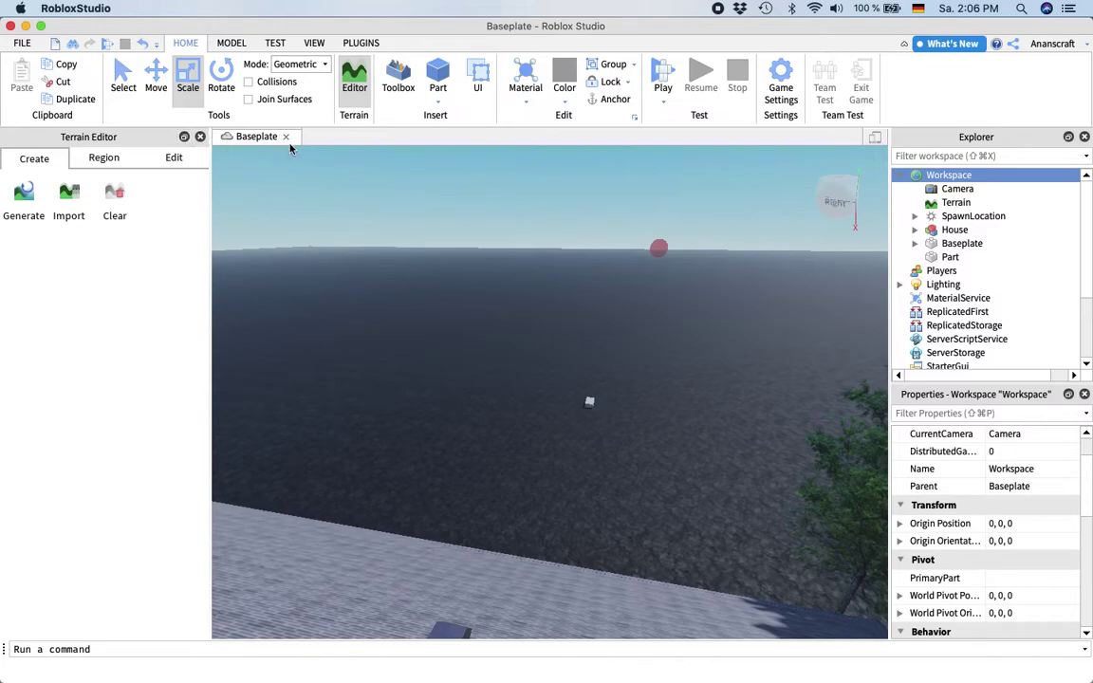
# Step: Close the Baseplate place with its changes saved, and grant permissions for the possibly private audio asset
pyautogui.click(286, 136)
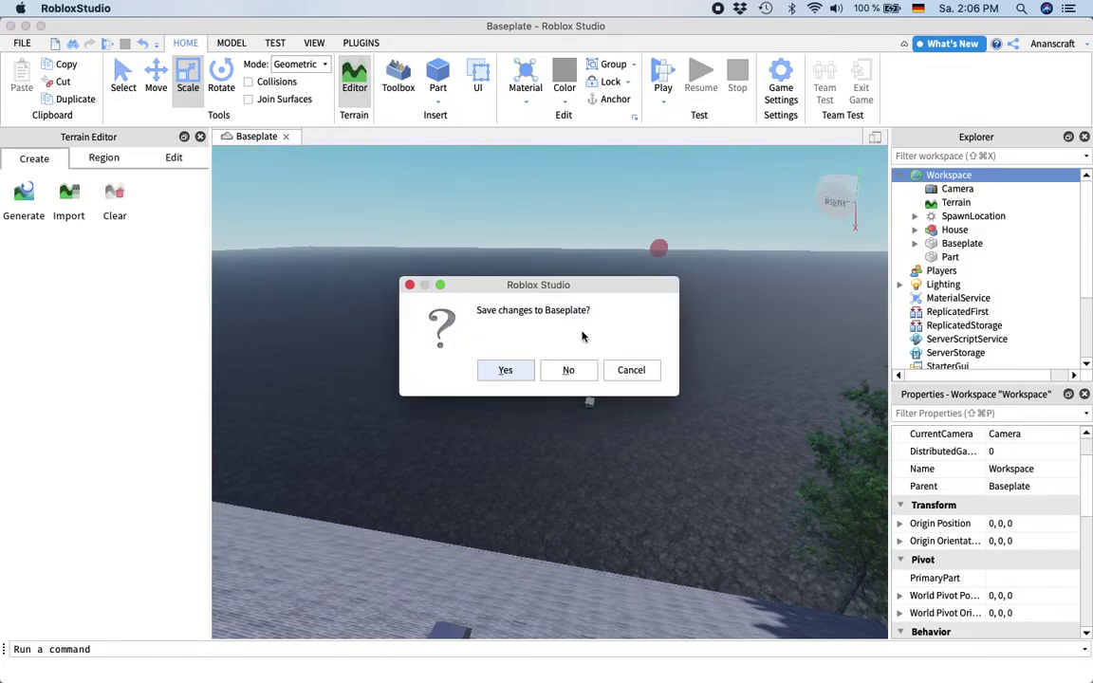
pyautogui.click(506, 371)
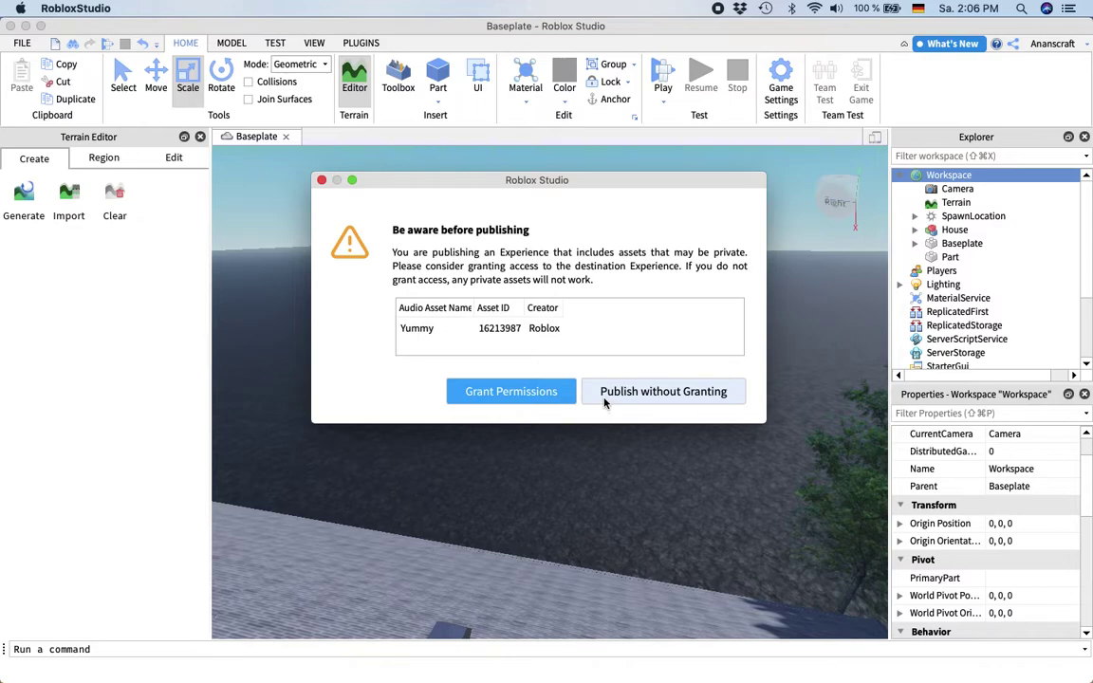
pyautogui.click(515, 392)
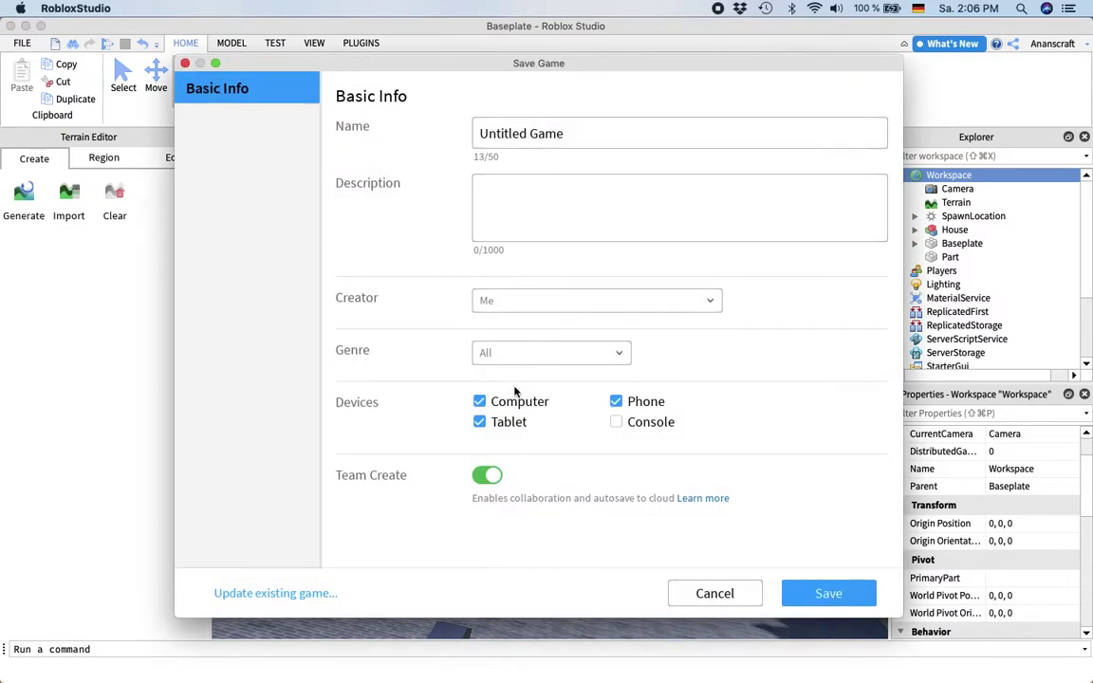
# Step: Replace the default game name with "Guide" in the basic info
pyautogui.click(576, 133)
pyautogui.press('BackSpace')
pyautogui.press('BackSpace')
pyautogui.press('BackSpace')
pyautogui.press('BackSpace')
pyautogui.press('BackSpace')
pyautogui.press('BackSpace')
pyautogui.press('BackSpace')
pyautogui.press('BackSpace')
pyautogui.press('BackSpace')
pyautogui.press('BackSpace')
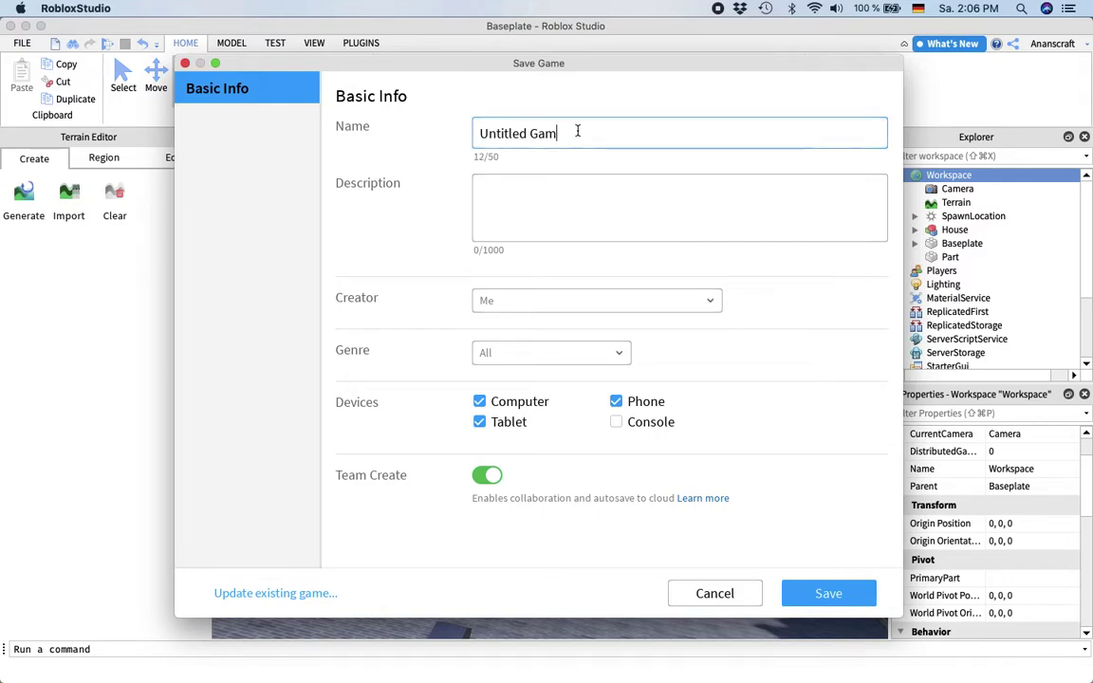
pyautogui.press('BackSpace')
pyautogui.press('BackSpace')
pyautogui.press('BackSpace')
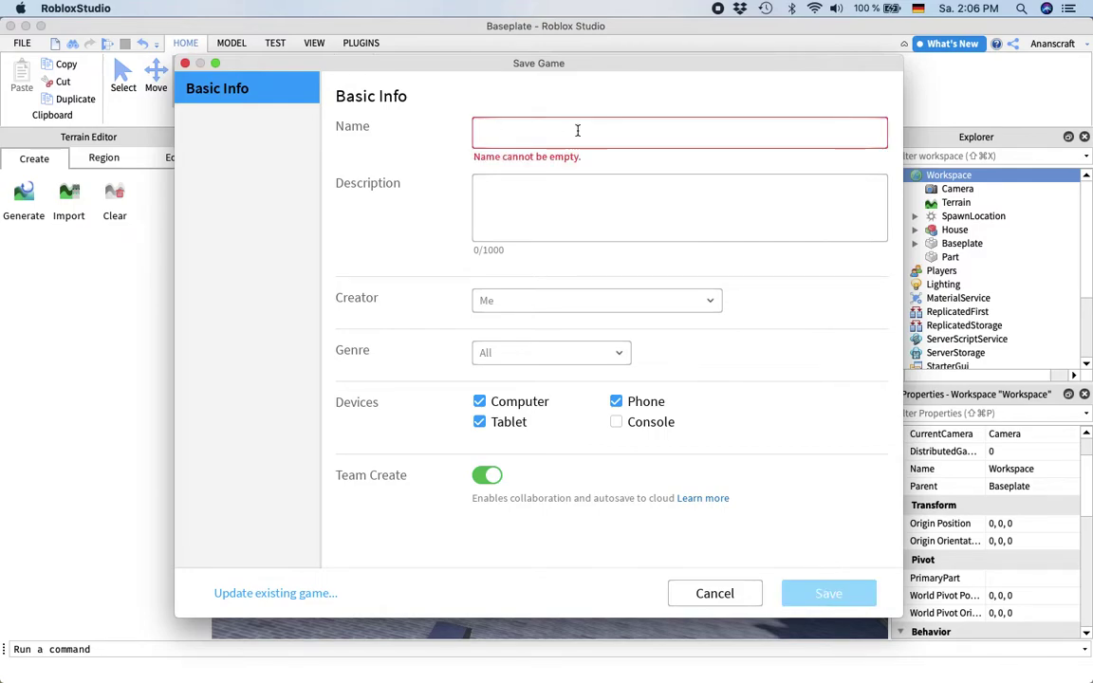
pyautogui.write('Tori')
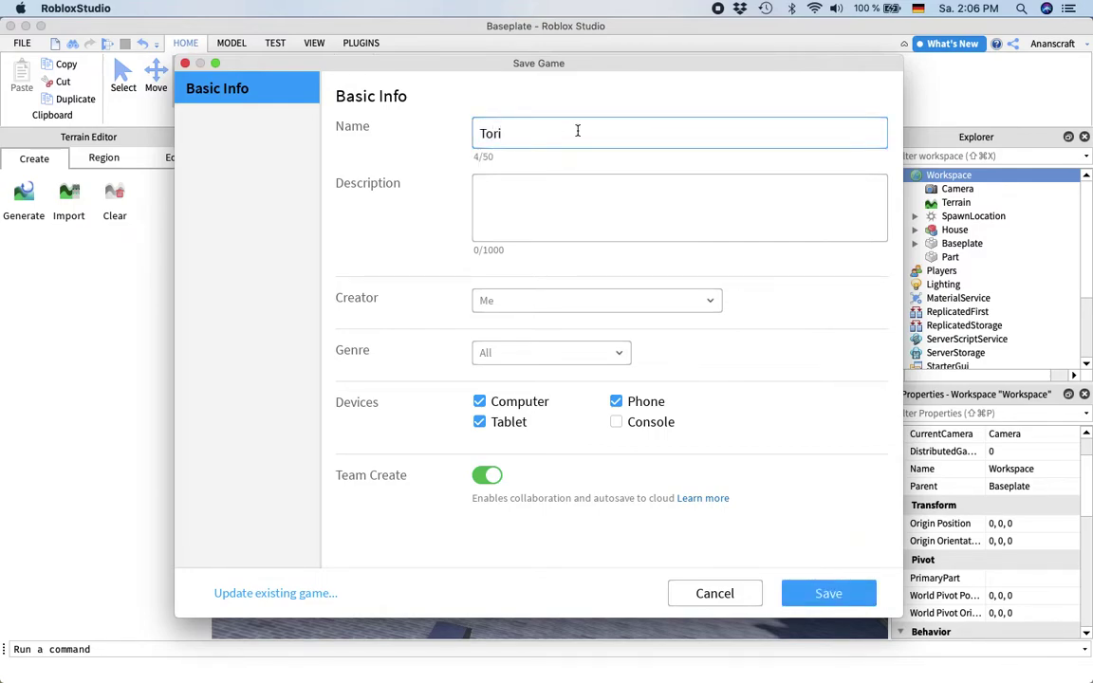
pyautogui.press('BackSpace')
pyautogui.press('BackSpace')
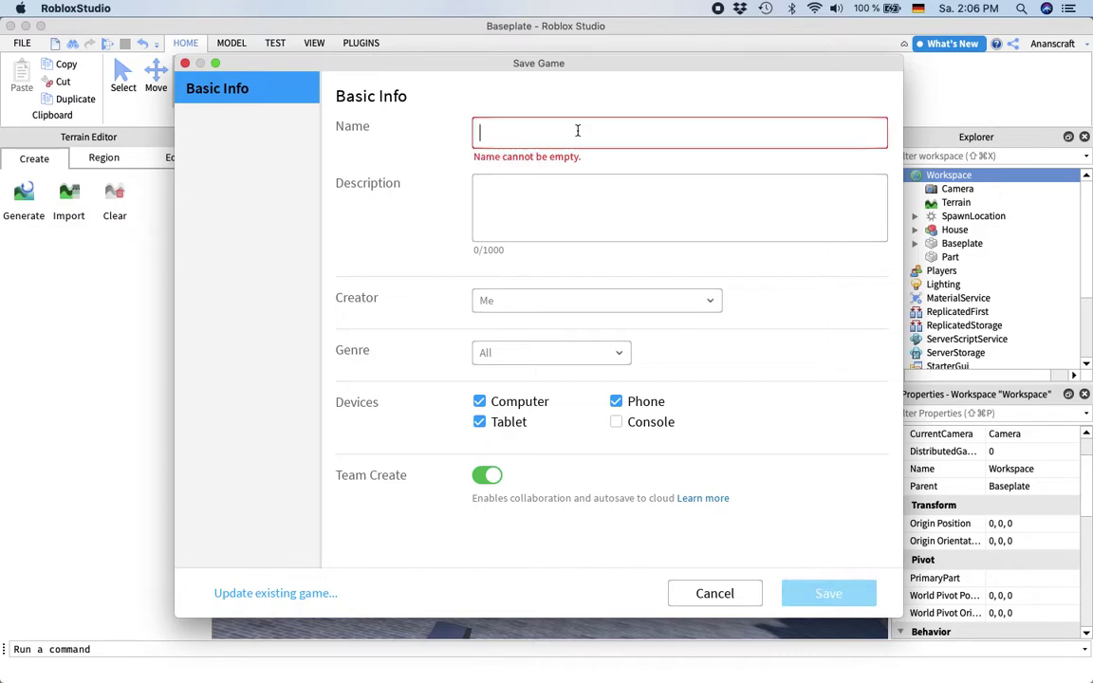
pyautogui.write('Gu')
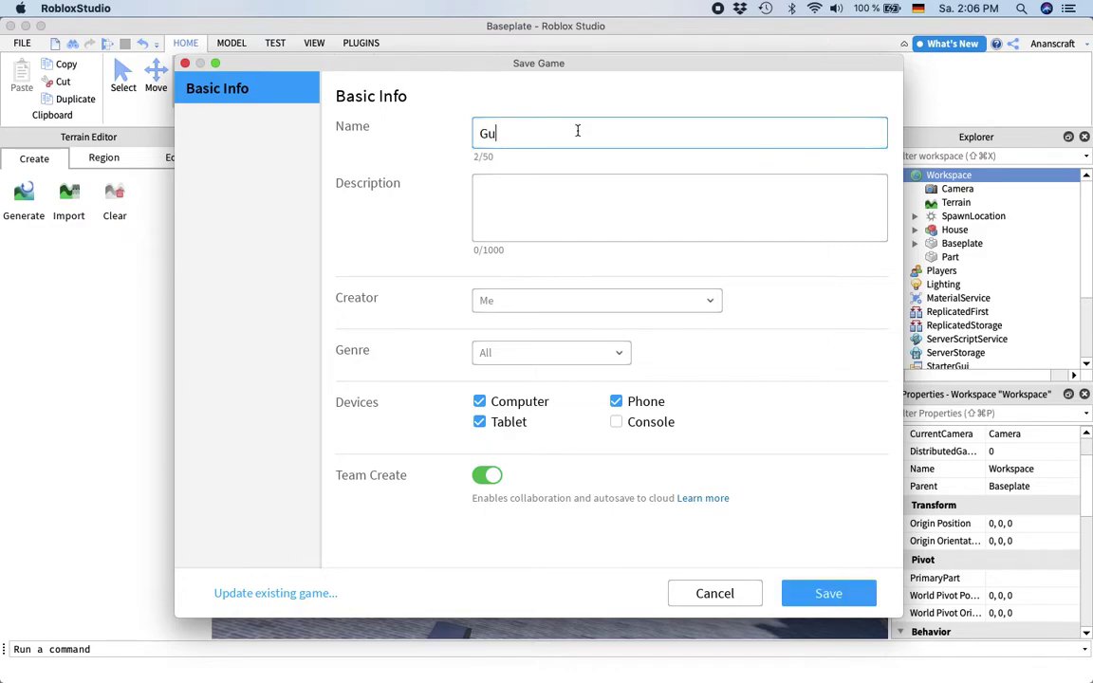
pyautogui.write('ide')
# Step: Enter "vcb hnj" as the game's description, leaving the creator set to Me
pyautogui.click(514, 220)
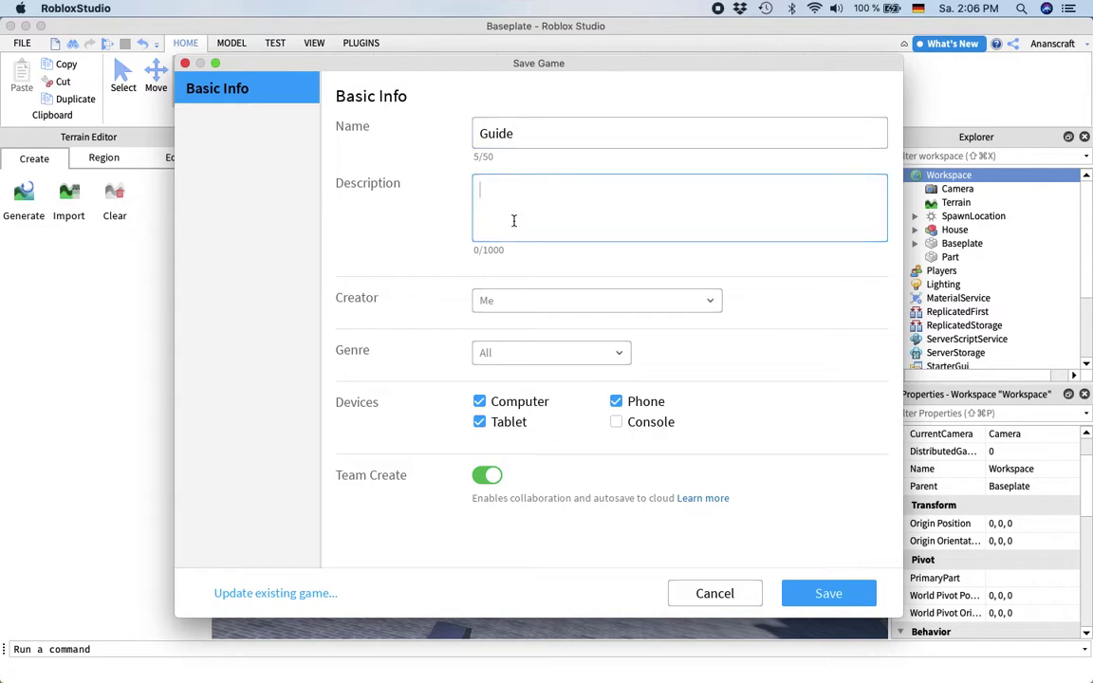
pyautogui.write('vcb hnj')
pyautogui.click(479, 301)
pyautogui.click(770, 301)
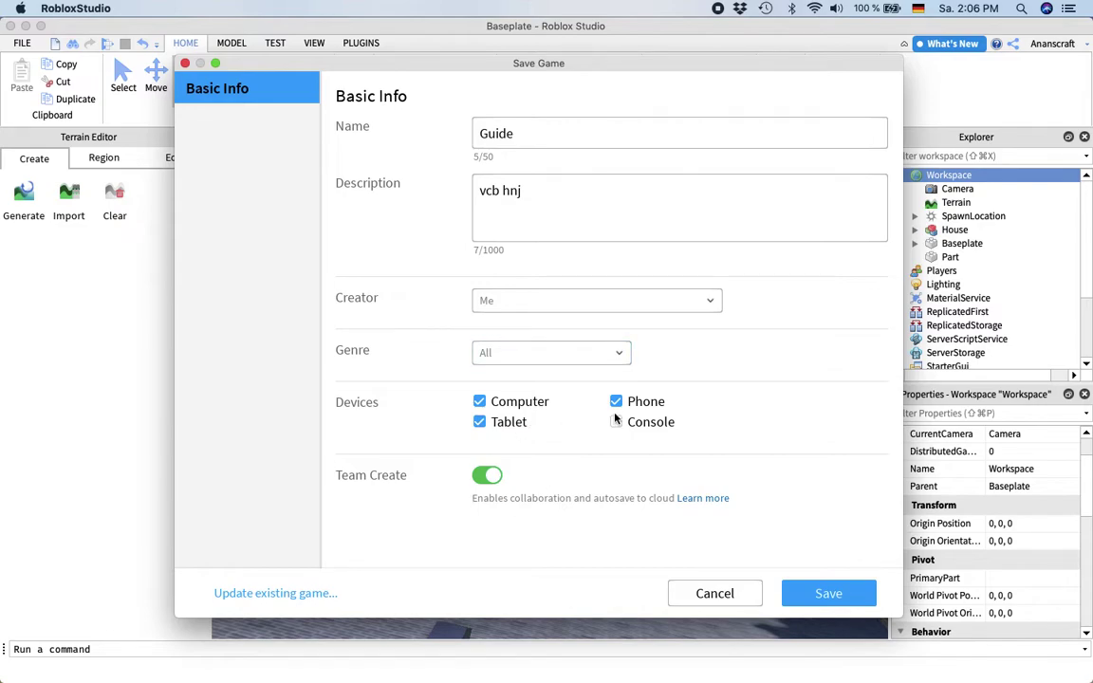
# Step: Save the game to the cloud and close its place
pyautogui.click(813, 600)
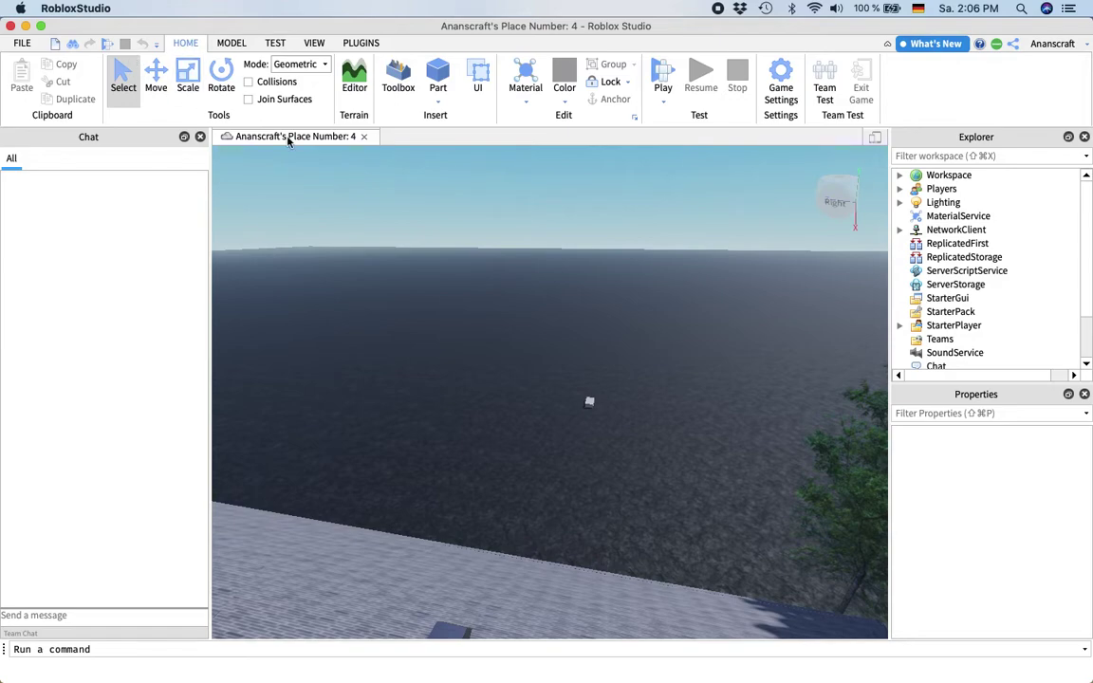
pyautogui.click(364, 138)
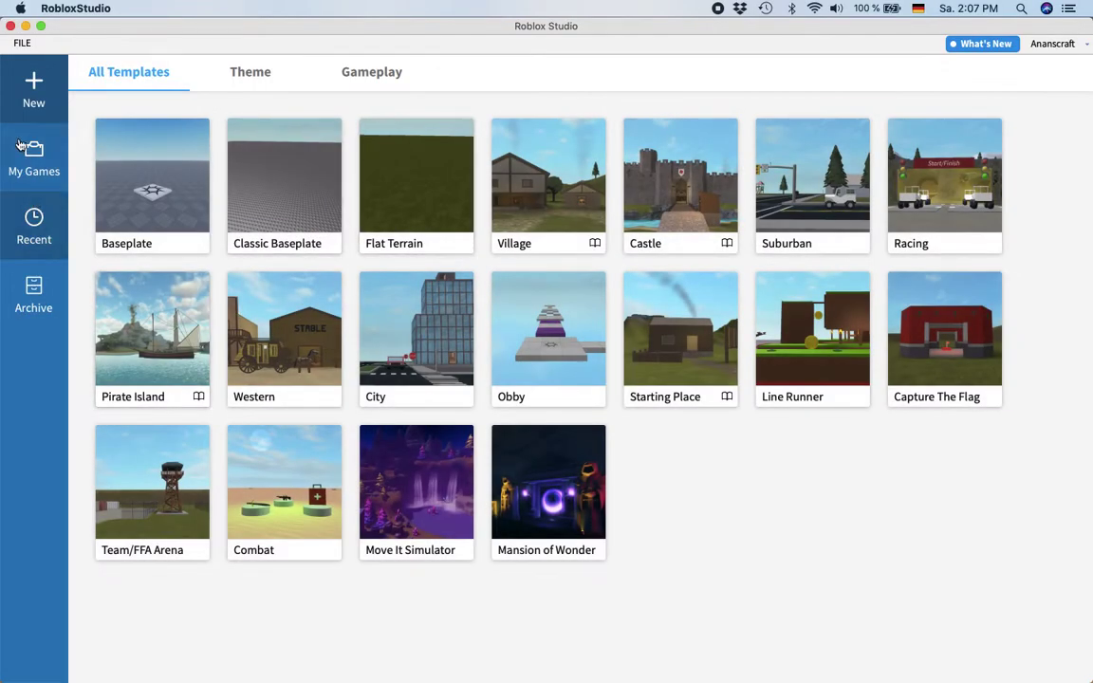
# Step: Look through the account's own, recent and archived games, and return to the overview of all new-place templates
pyautogui.click(23, 147)
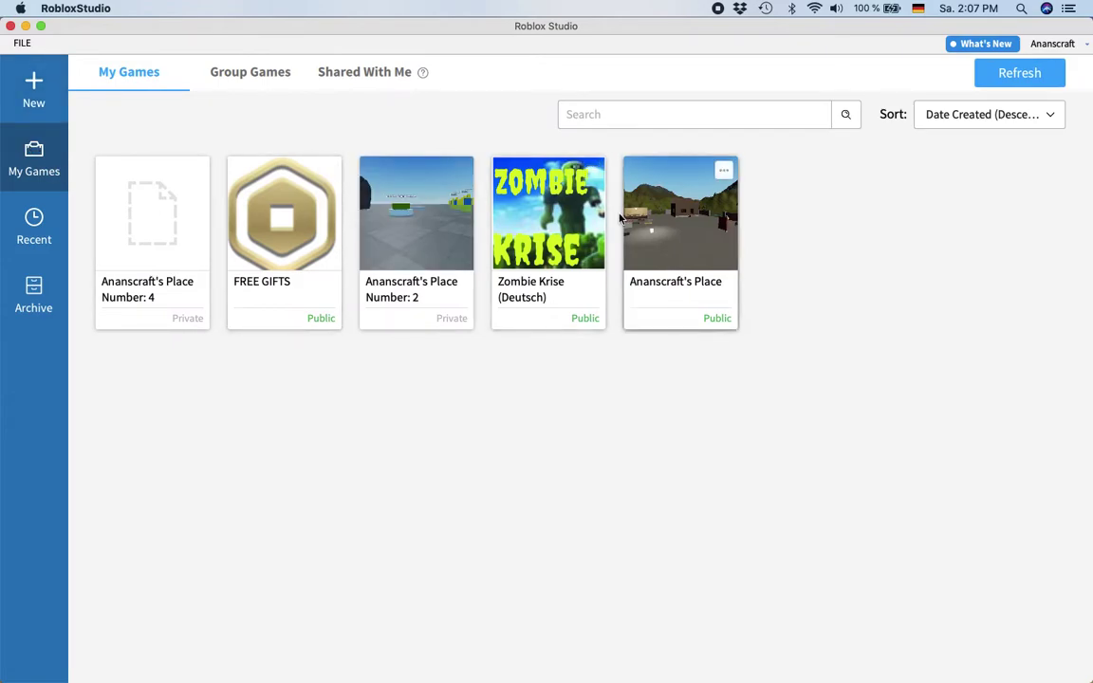
pyautogui.click(34, 218)
pyautogui.click(33, 289)
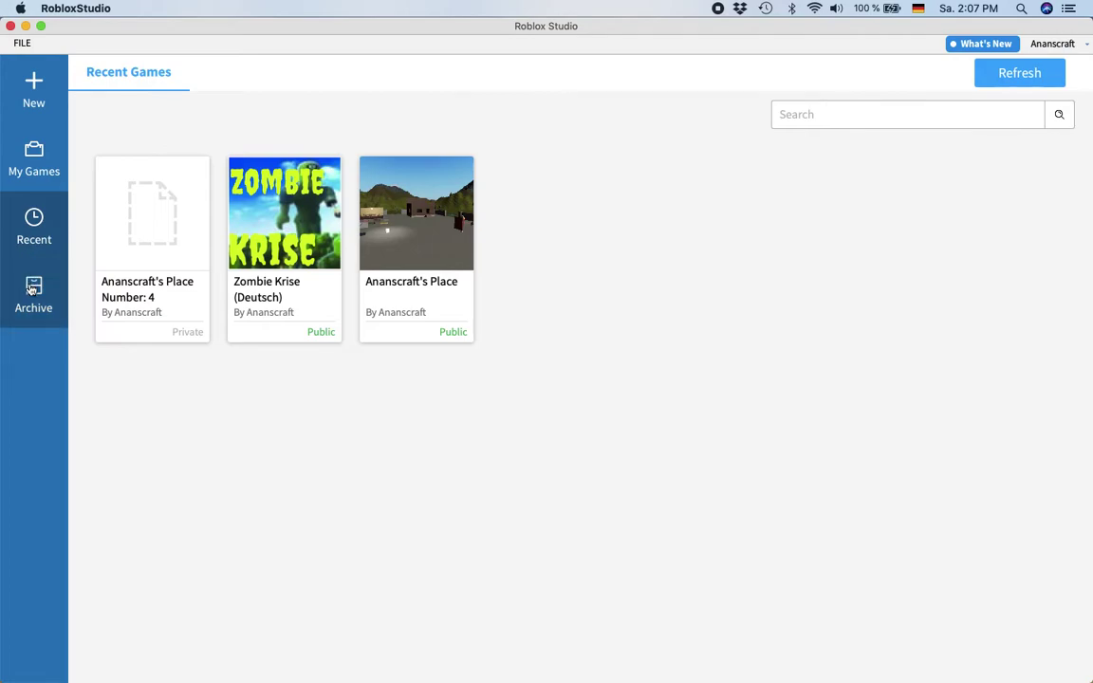
pyautogui.click(51, 210)
pyautogui.click(52, 176)
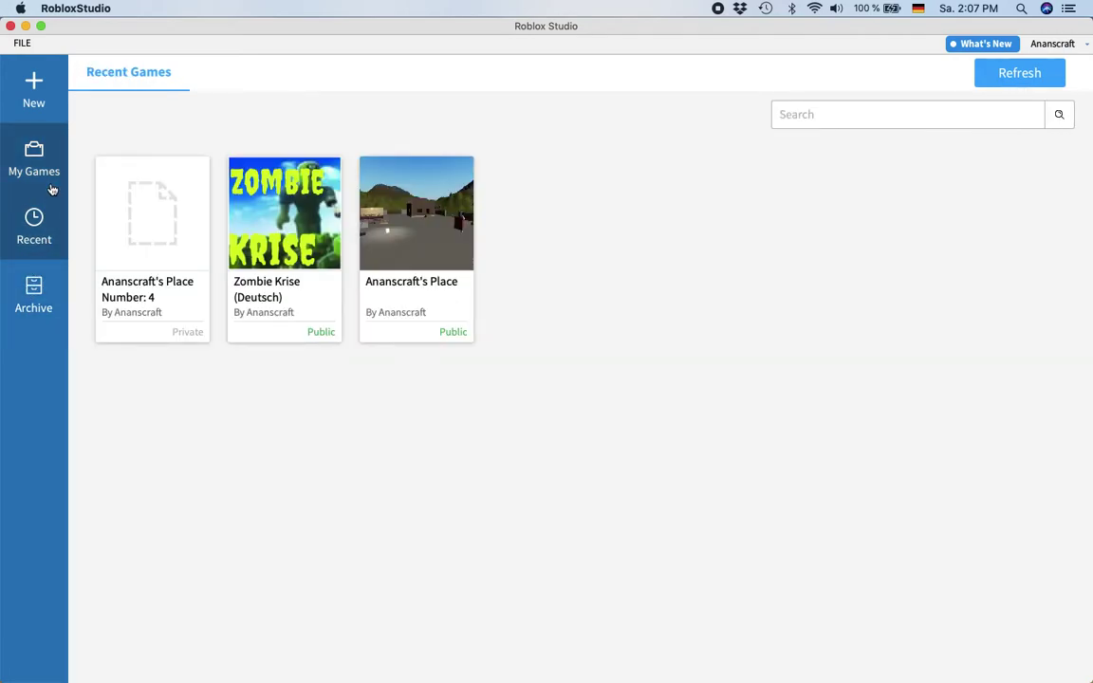
pyautogui.click(40, 91)
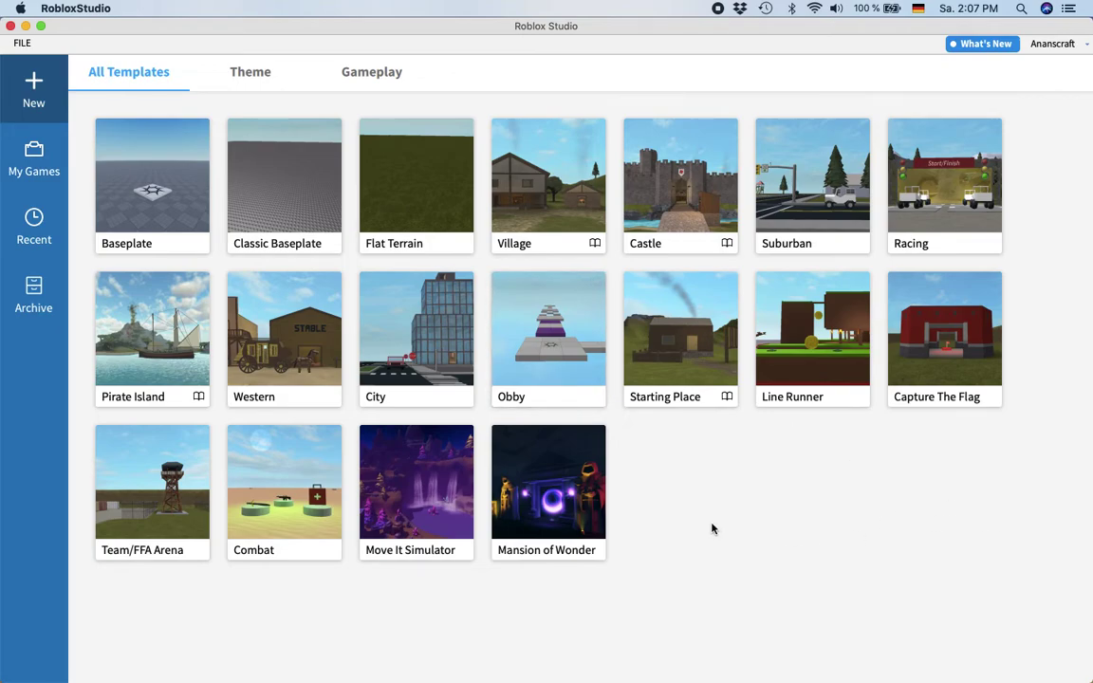